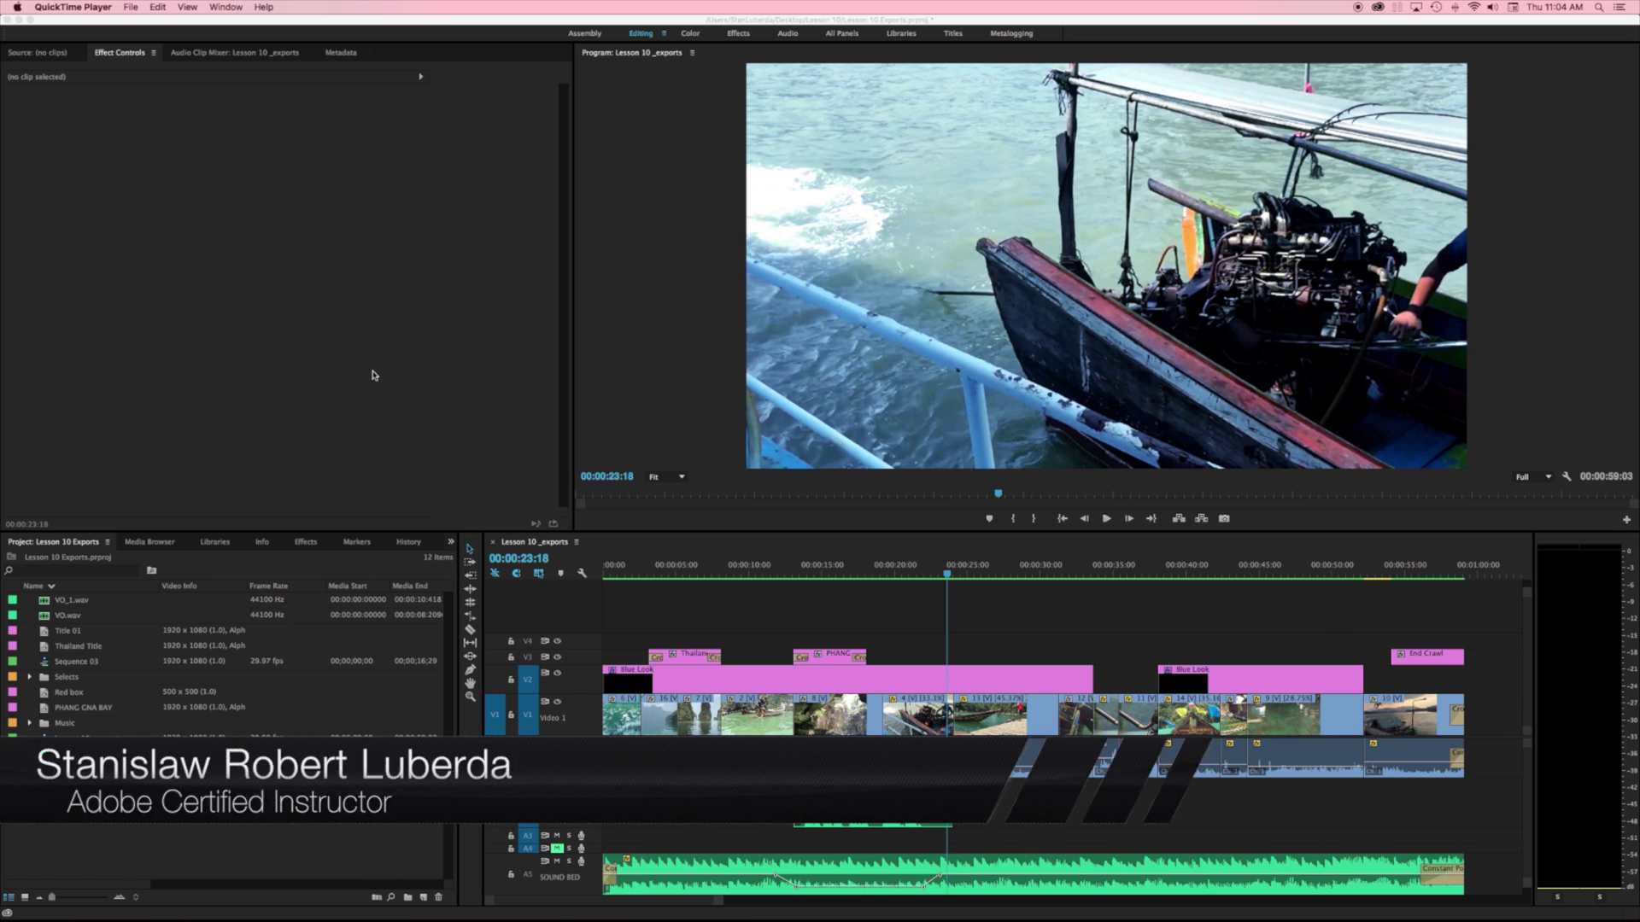
Scrub the Thailand sequence from the opening lake-and-title shots to the underwater fish shot at 00:00:49:08.
left_click(684, 571)
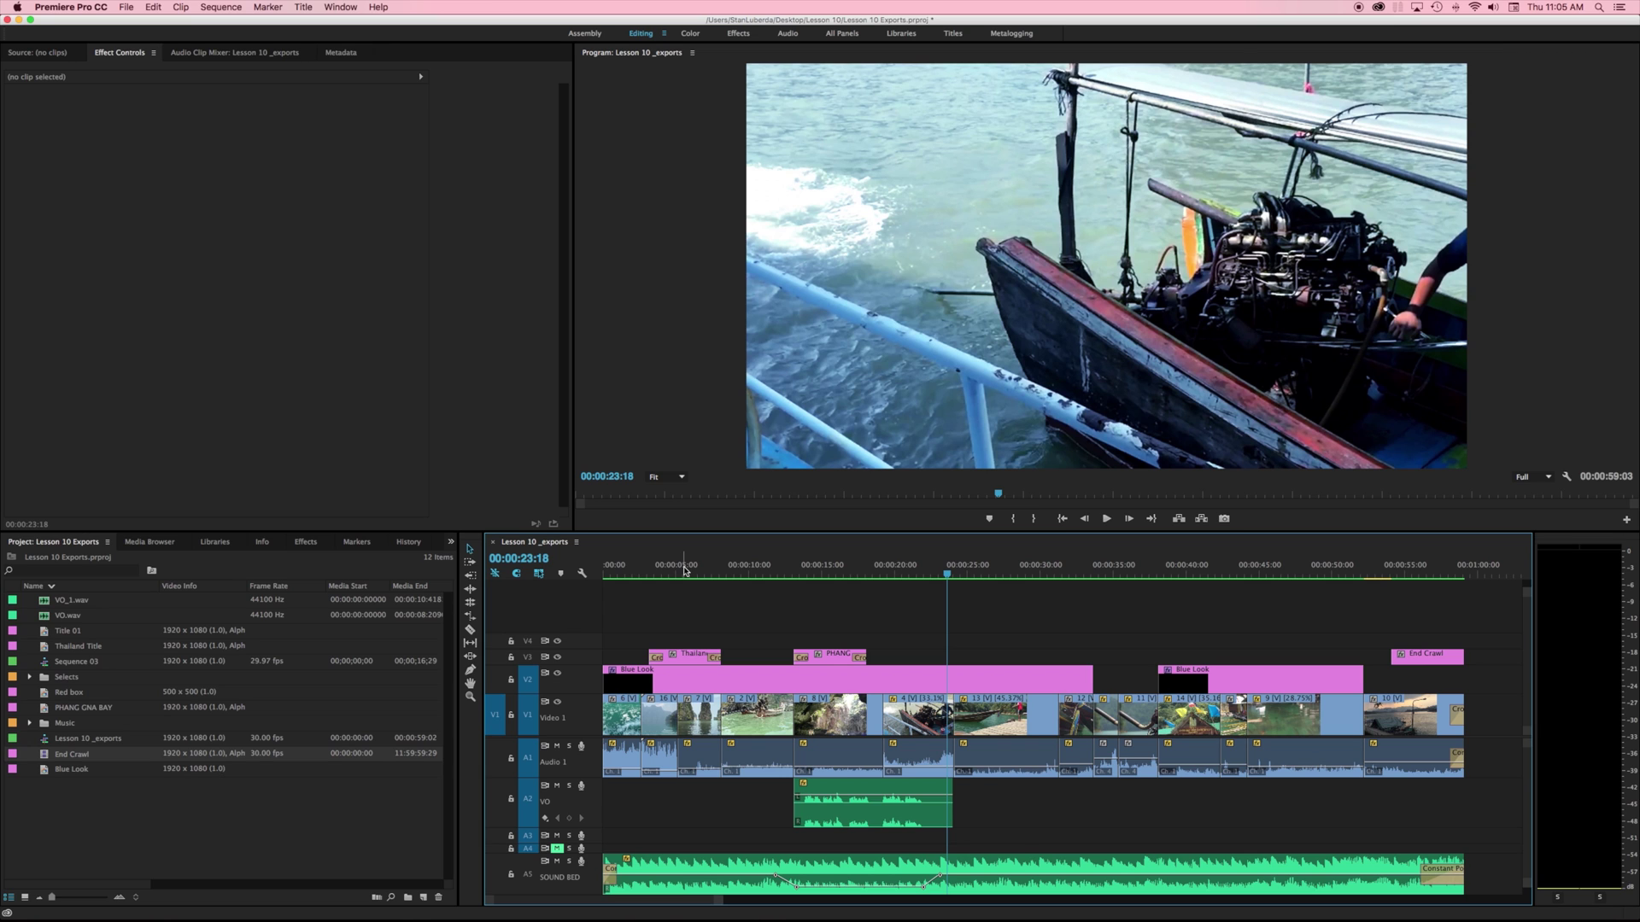
left_click(694, 570)
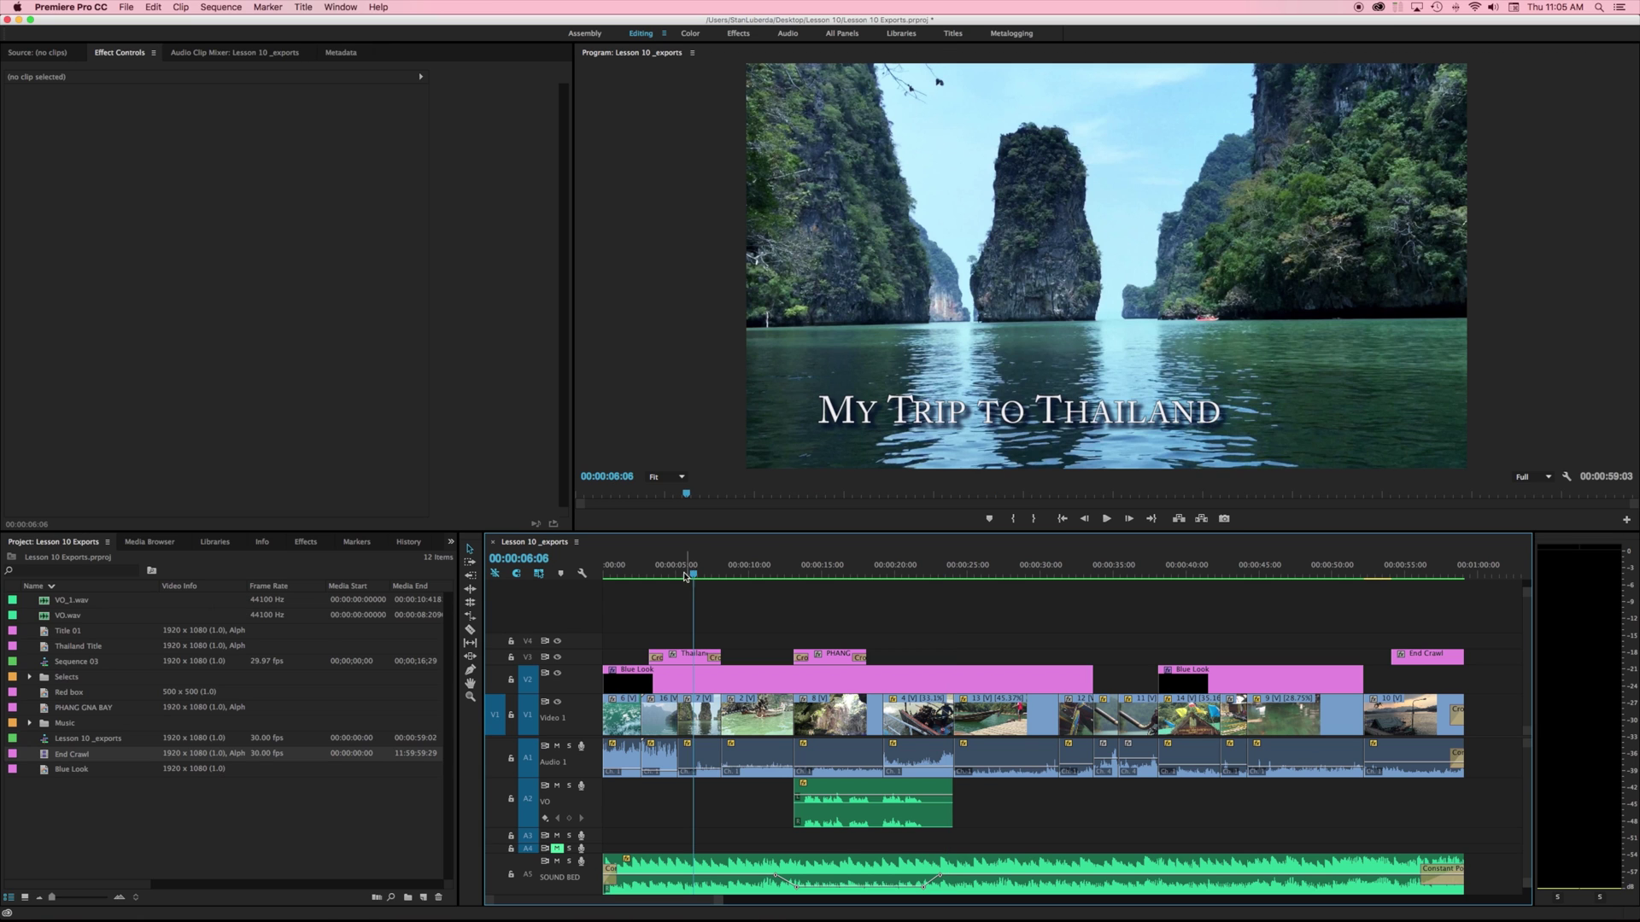
left_click(642, 572)
left_click_drag(669, 572, 1321, 572)
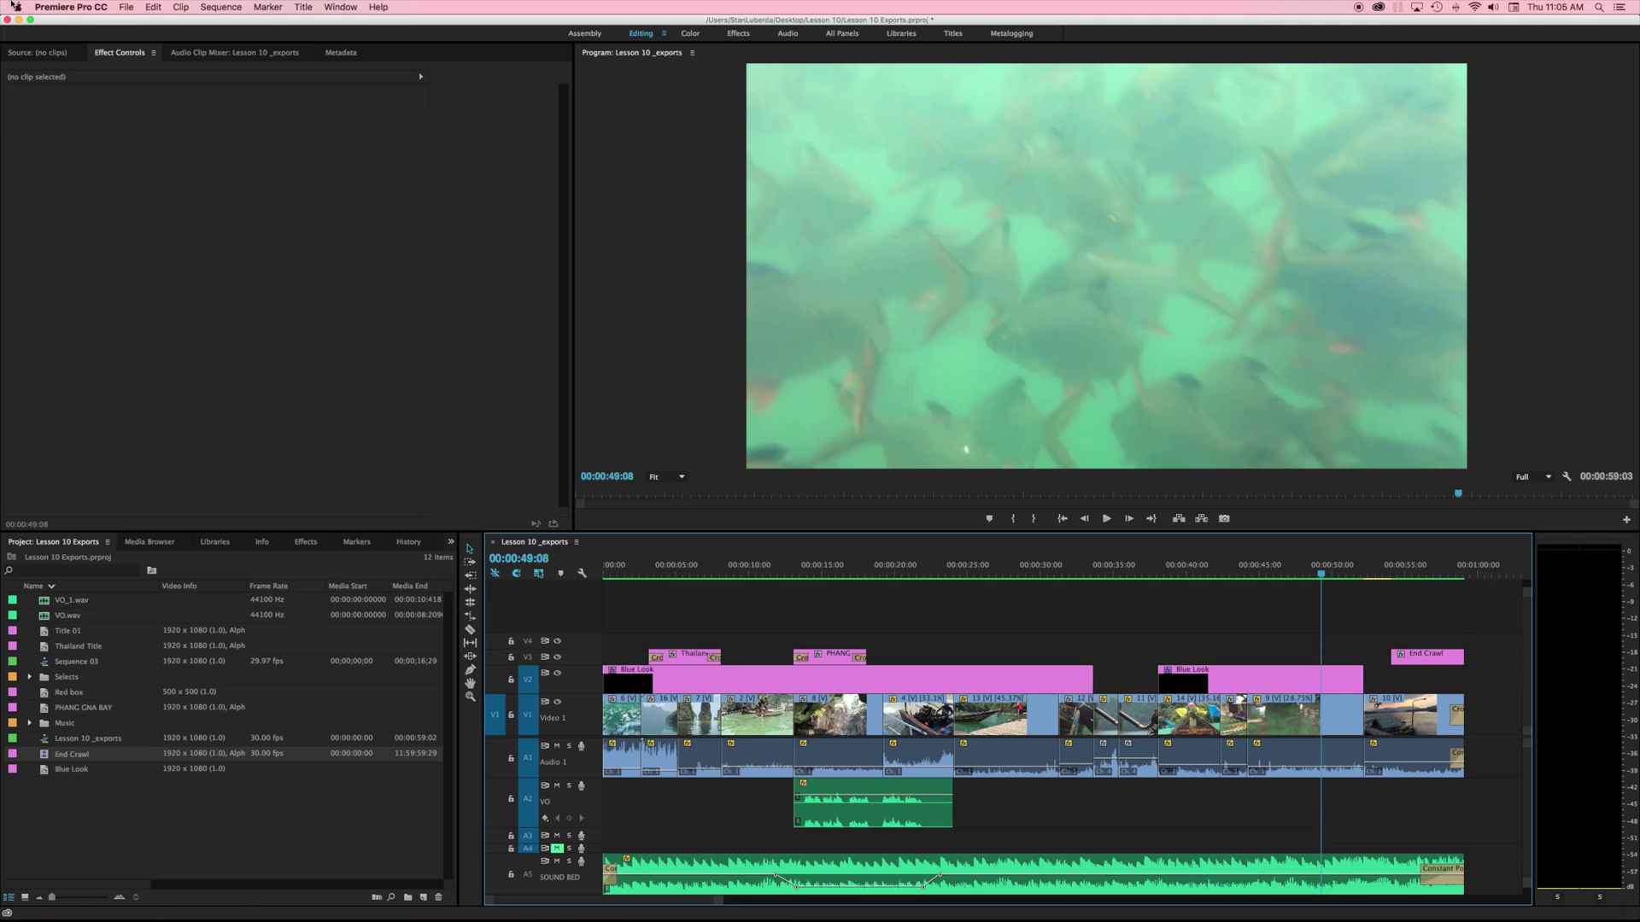
Open the CMX 3600 EDL Export Settings for Lesson 10 _exports from File > Export > EDL.
left_click(127, 7)
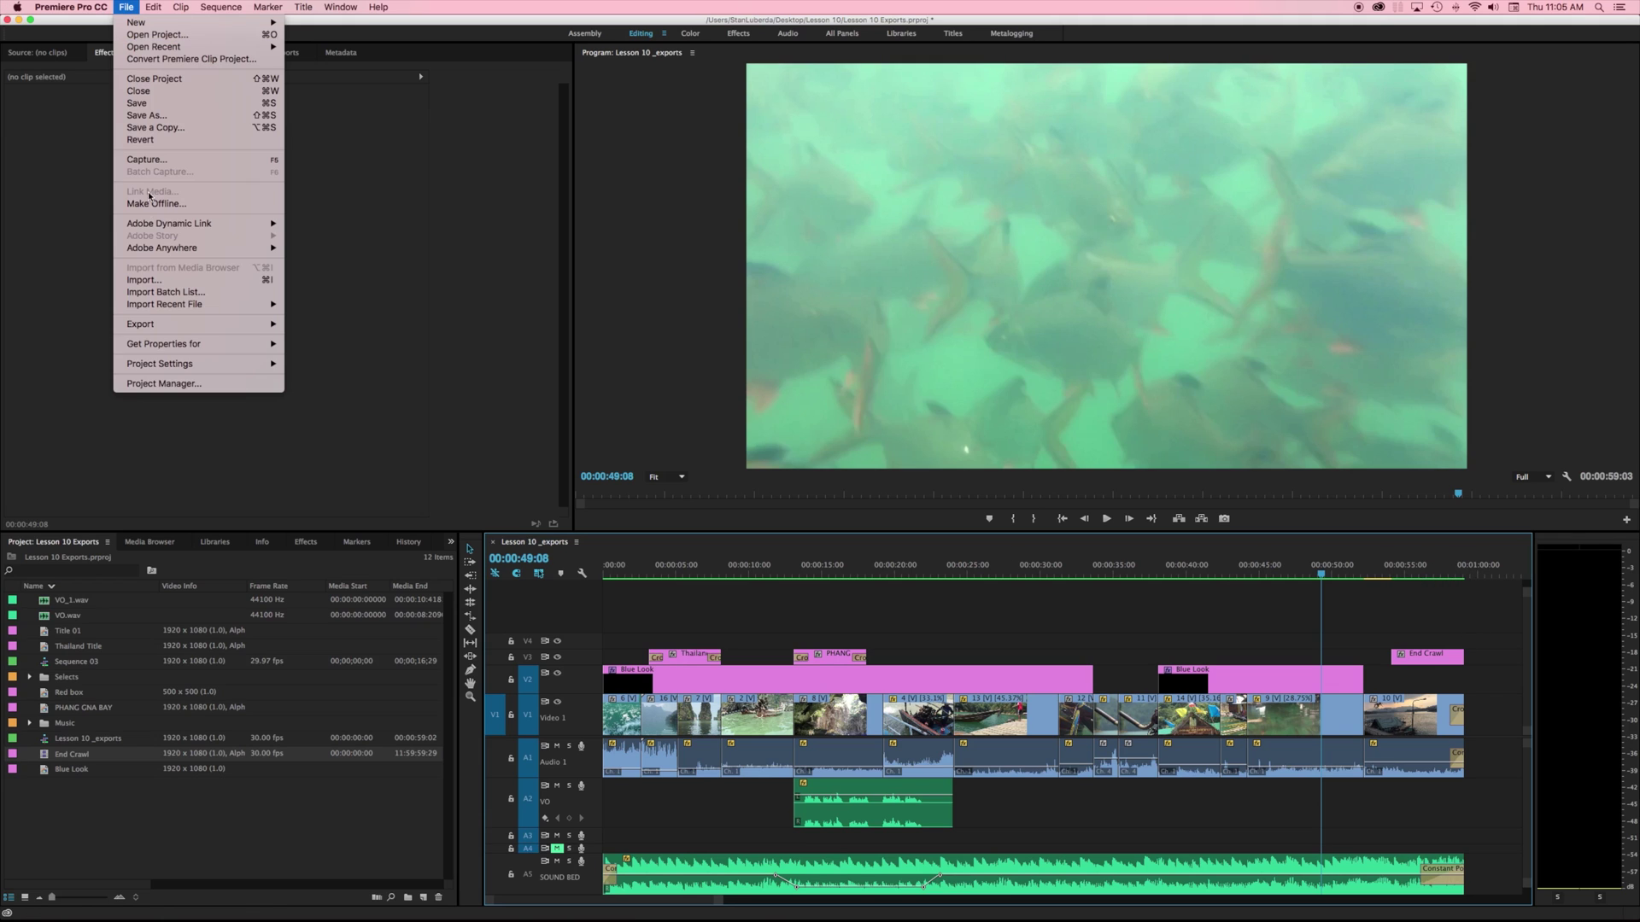
mouse_move(173, 332)
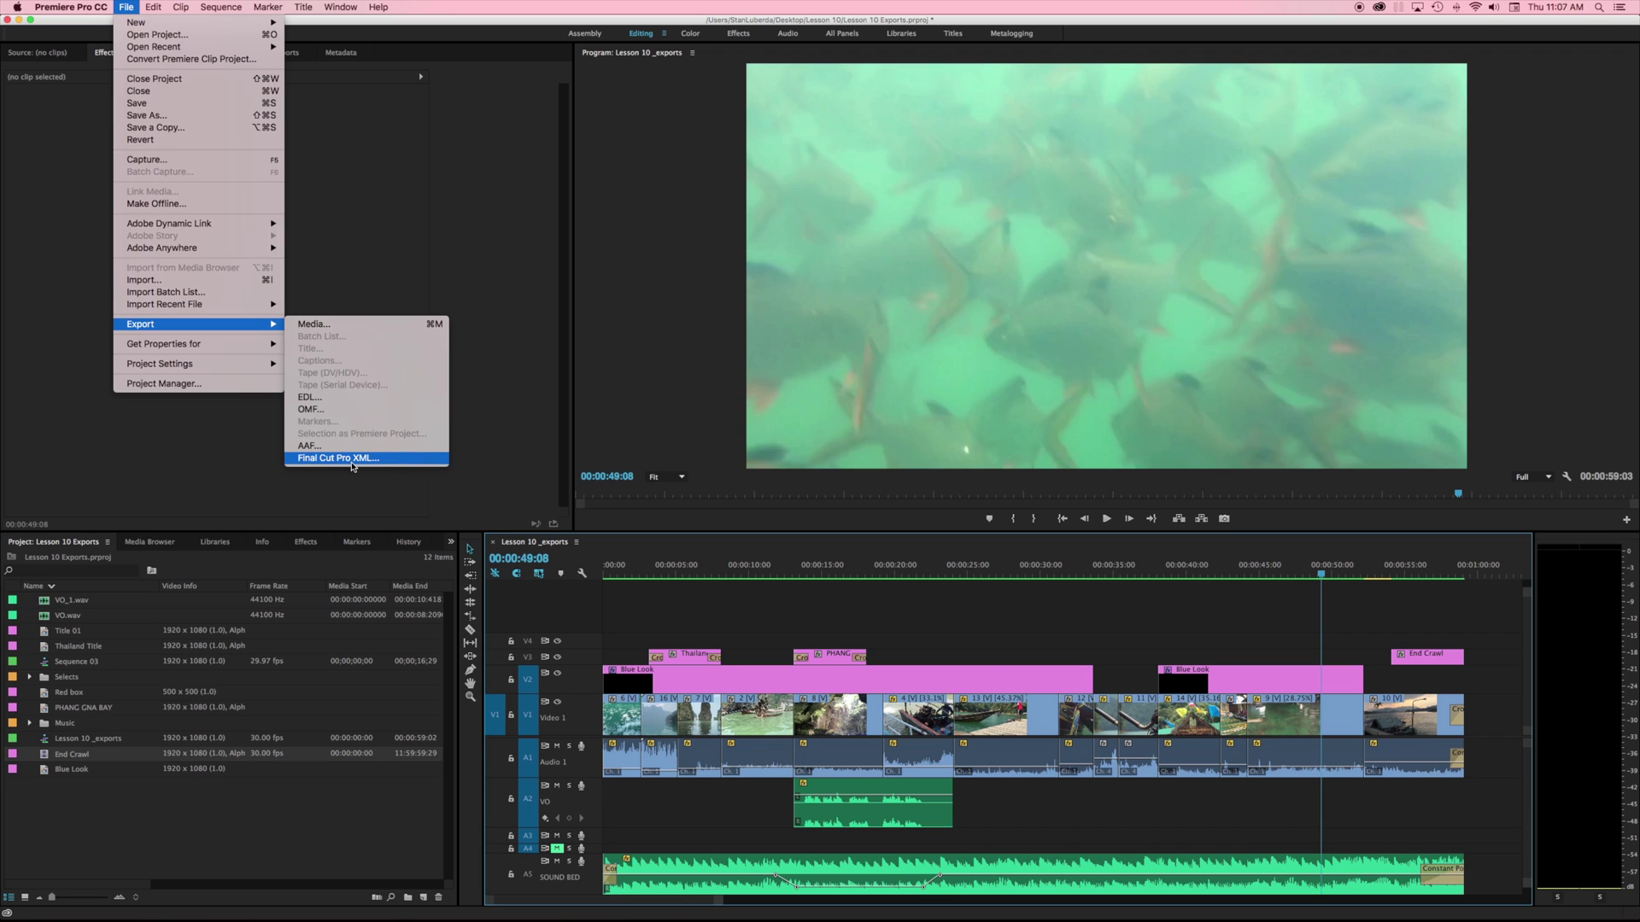
left_click(326, 398)
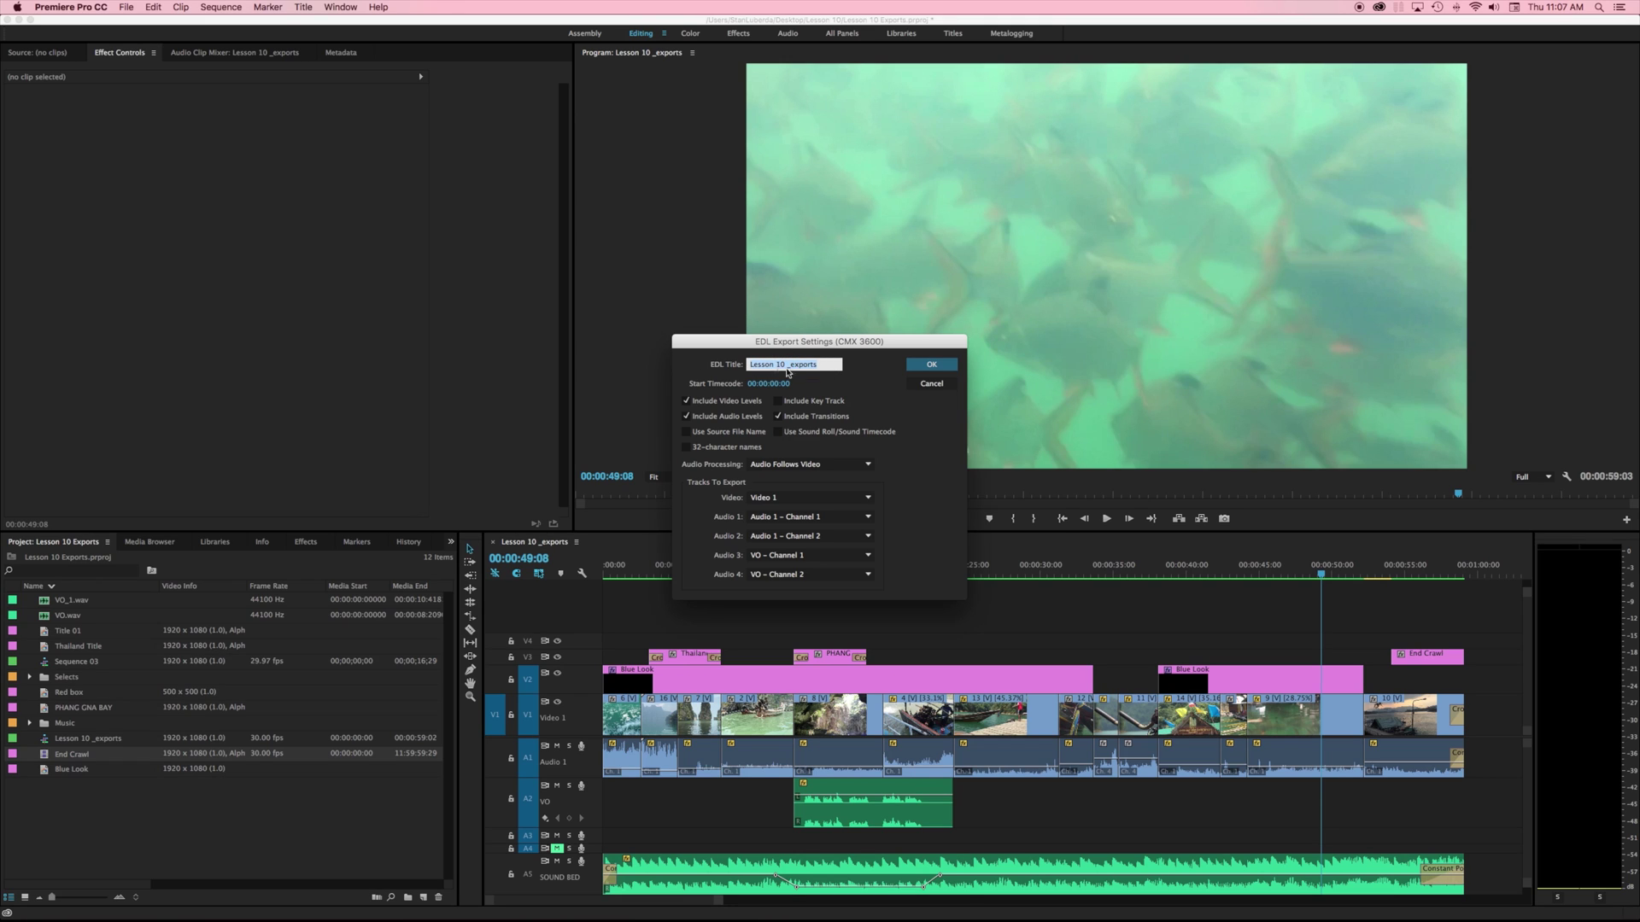
Accept the EDL settings, save Lesson 10 _exports.edl in Lesson 10, and open the Outline folder.
left_click(923, 369)
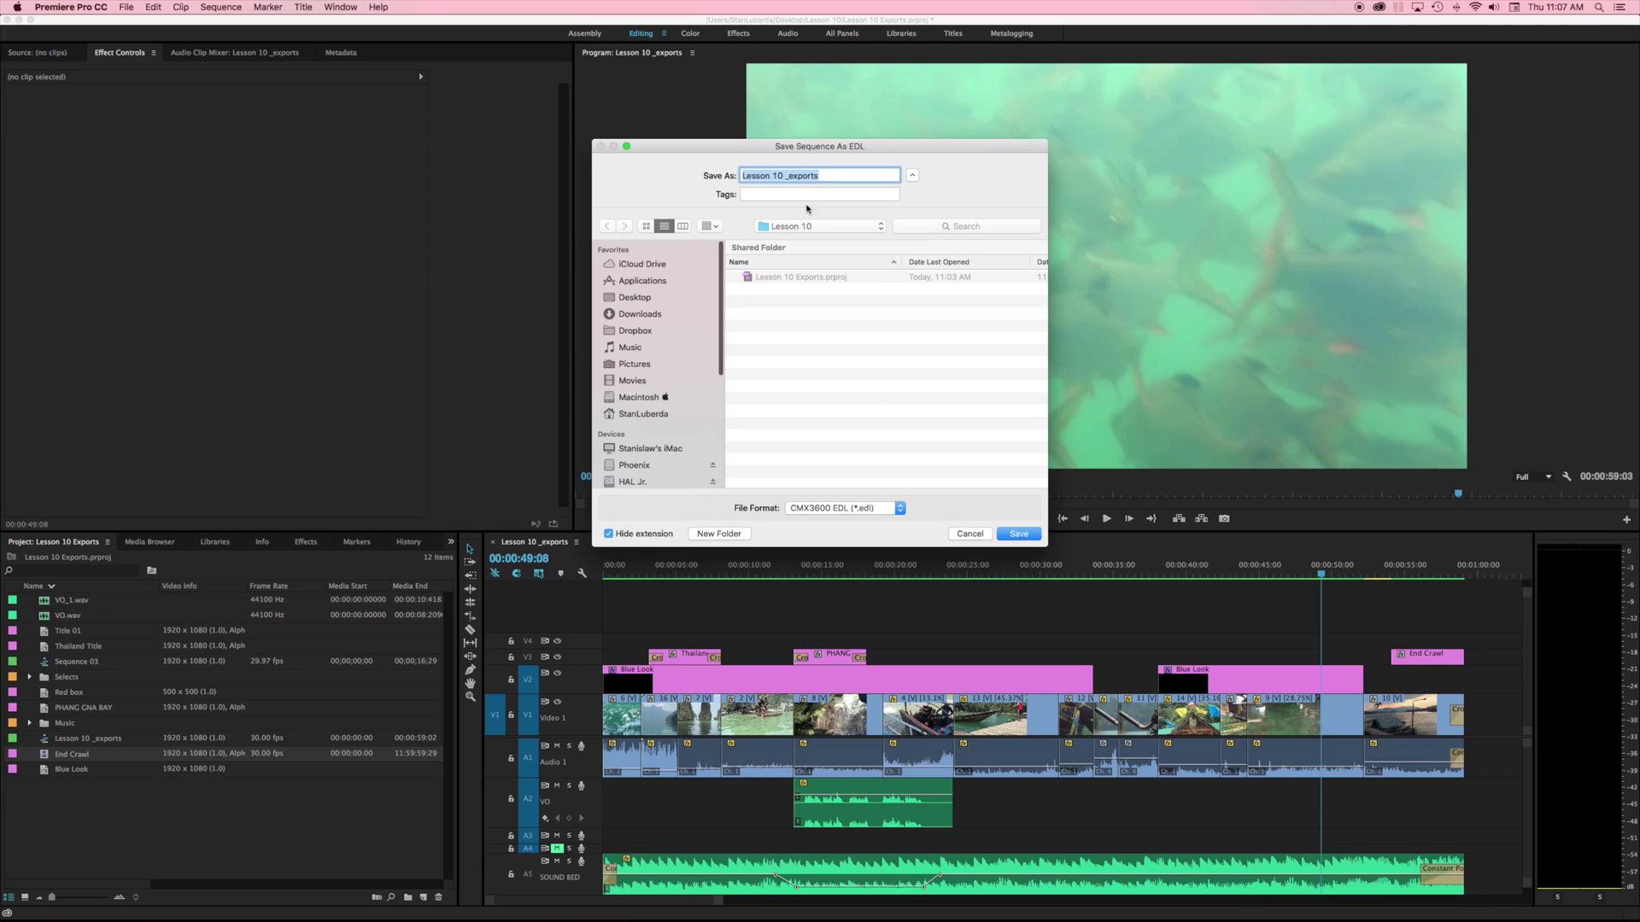
left_click(1021, 536)
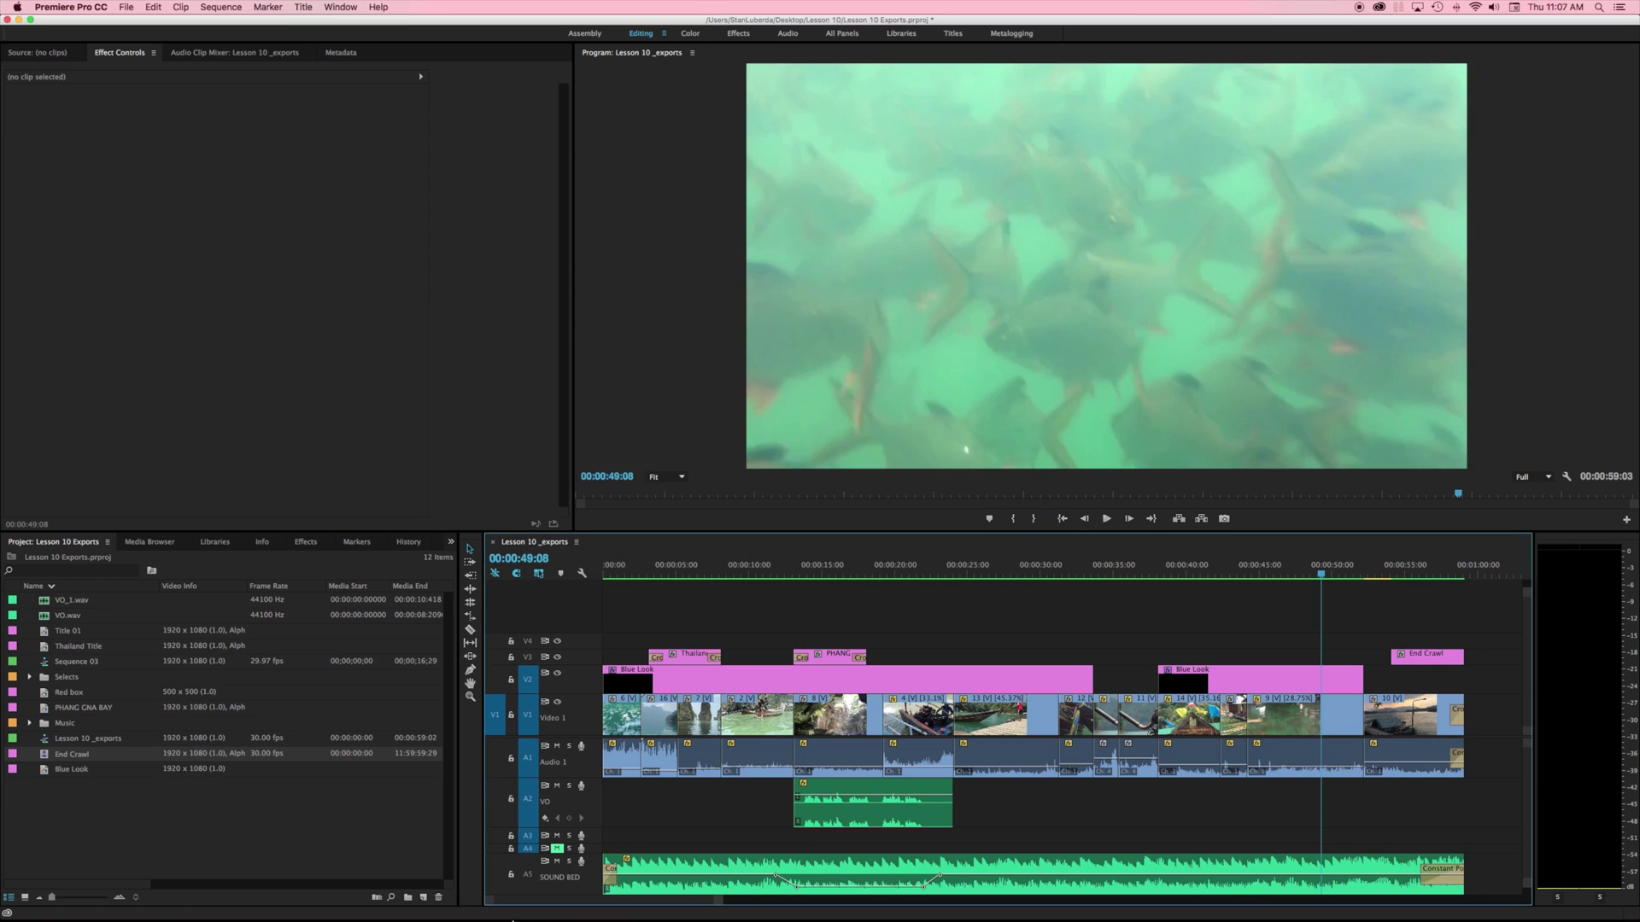
mouse_move(322, 892)
left_click(230, 893)
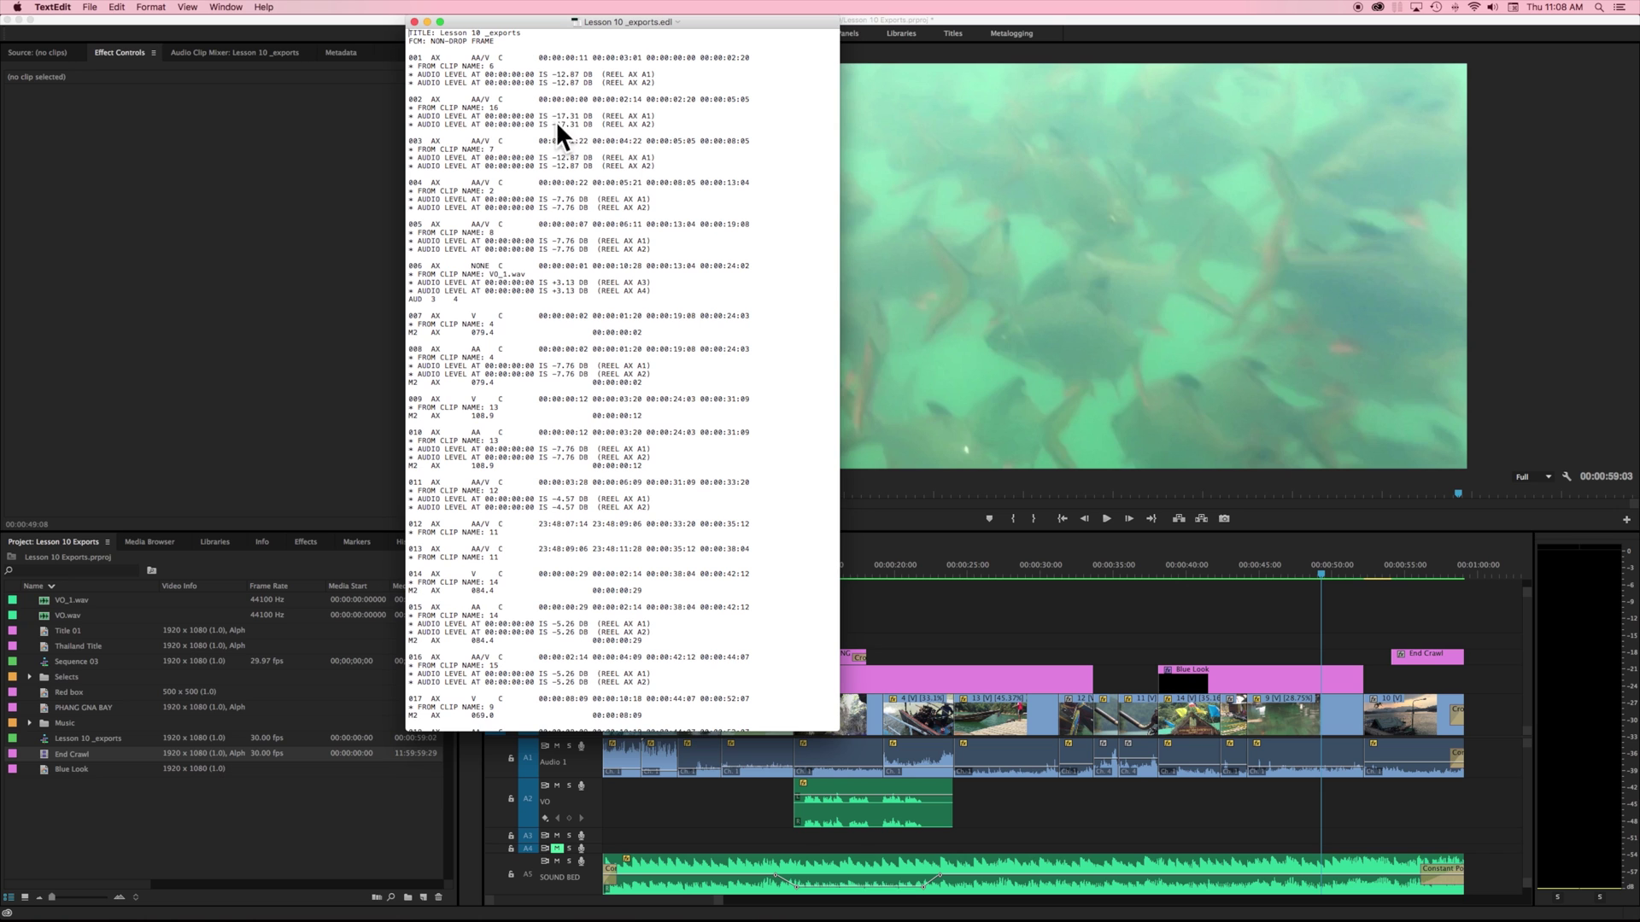
Scroll through the EDL events in TextEdit, close the document, and return to Premiere Pro.
scroll(688, 170, "down", 8)
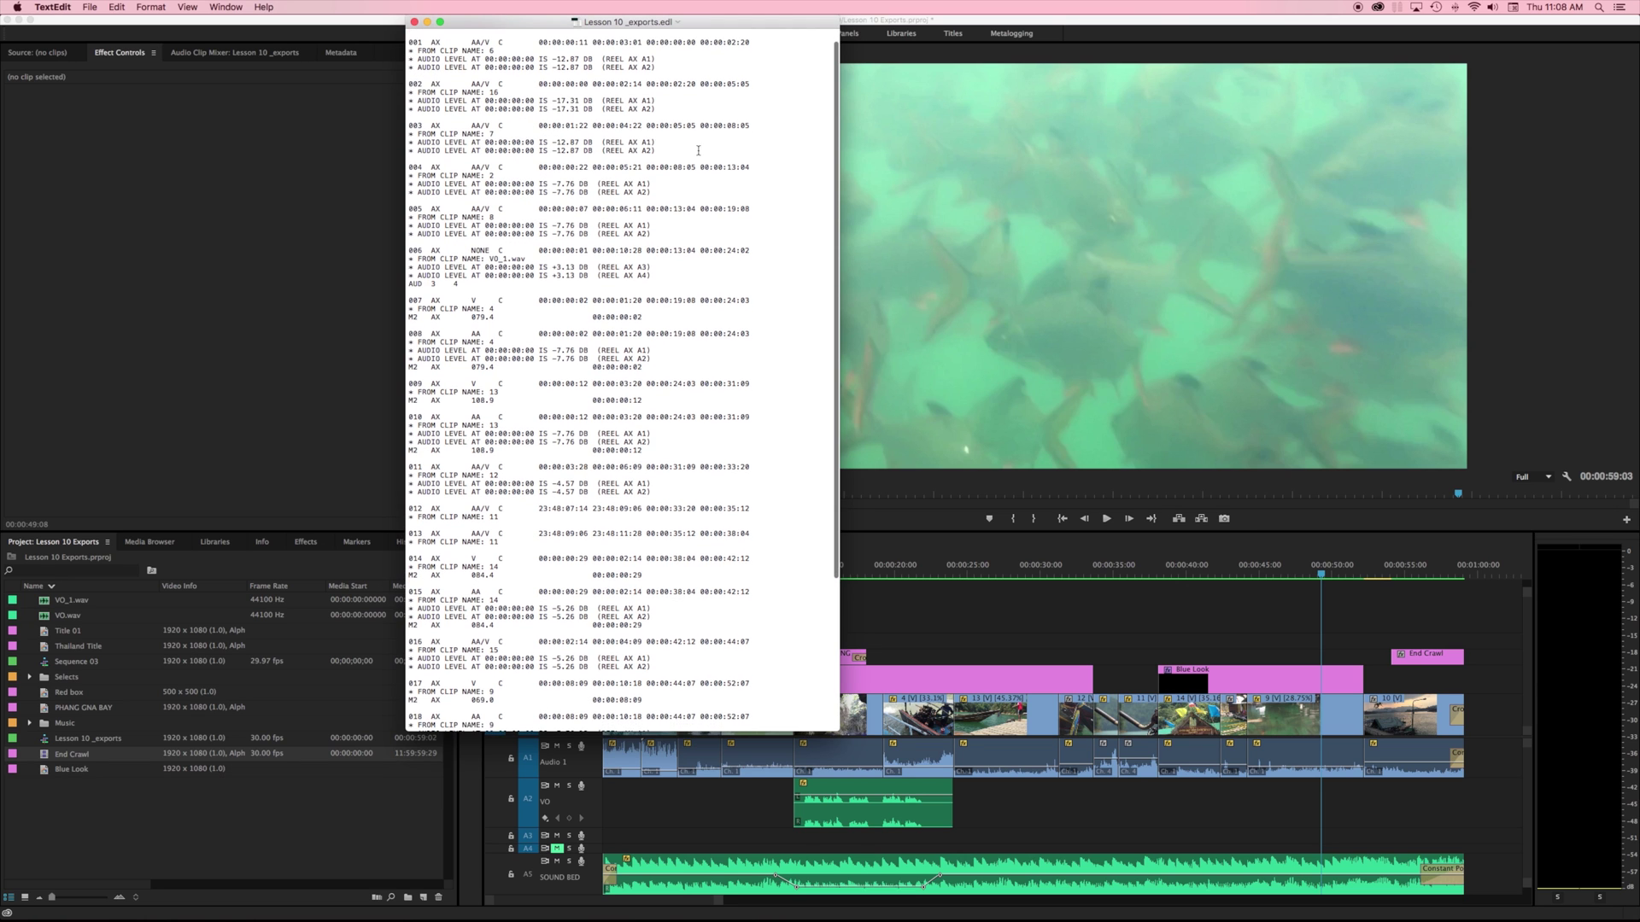
scroll(688, 169, "up", 3)
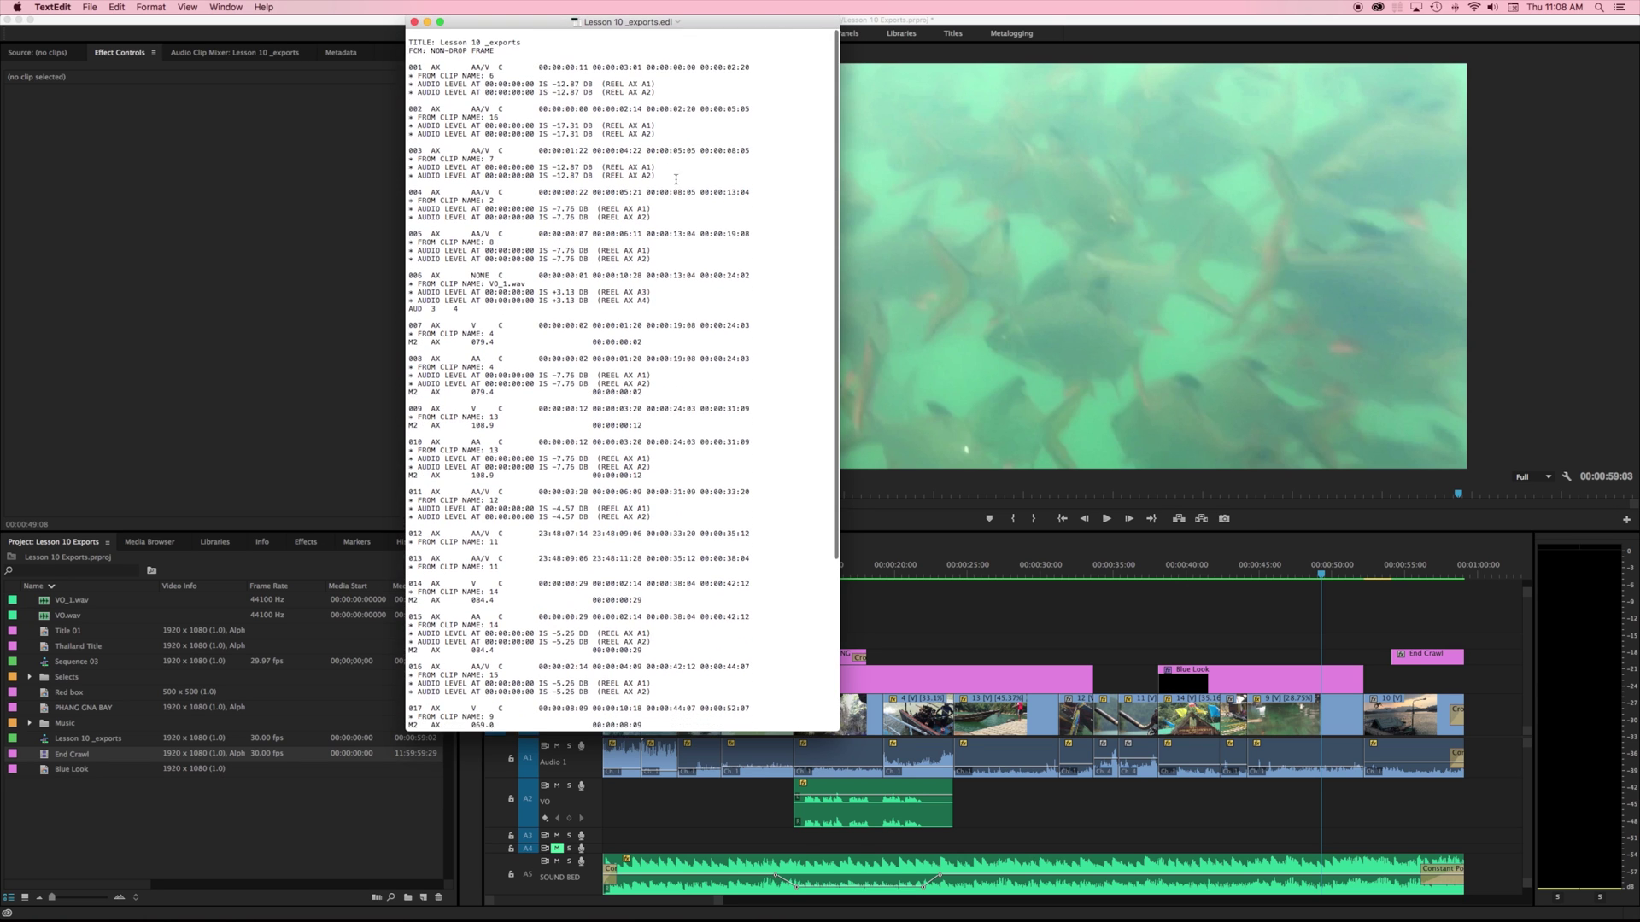
left_click(415, 22)
left_click(162, 120)
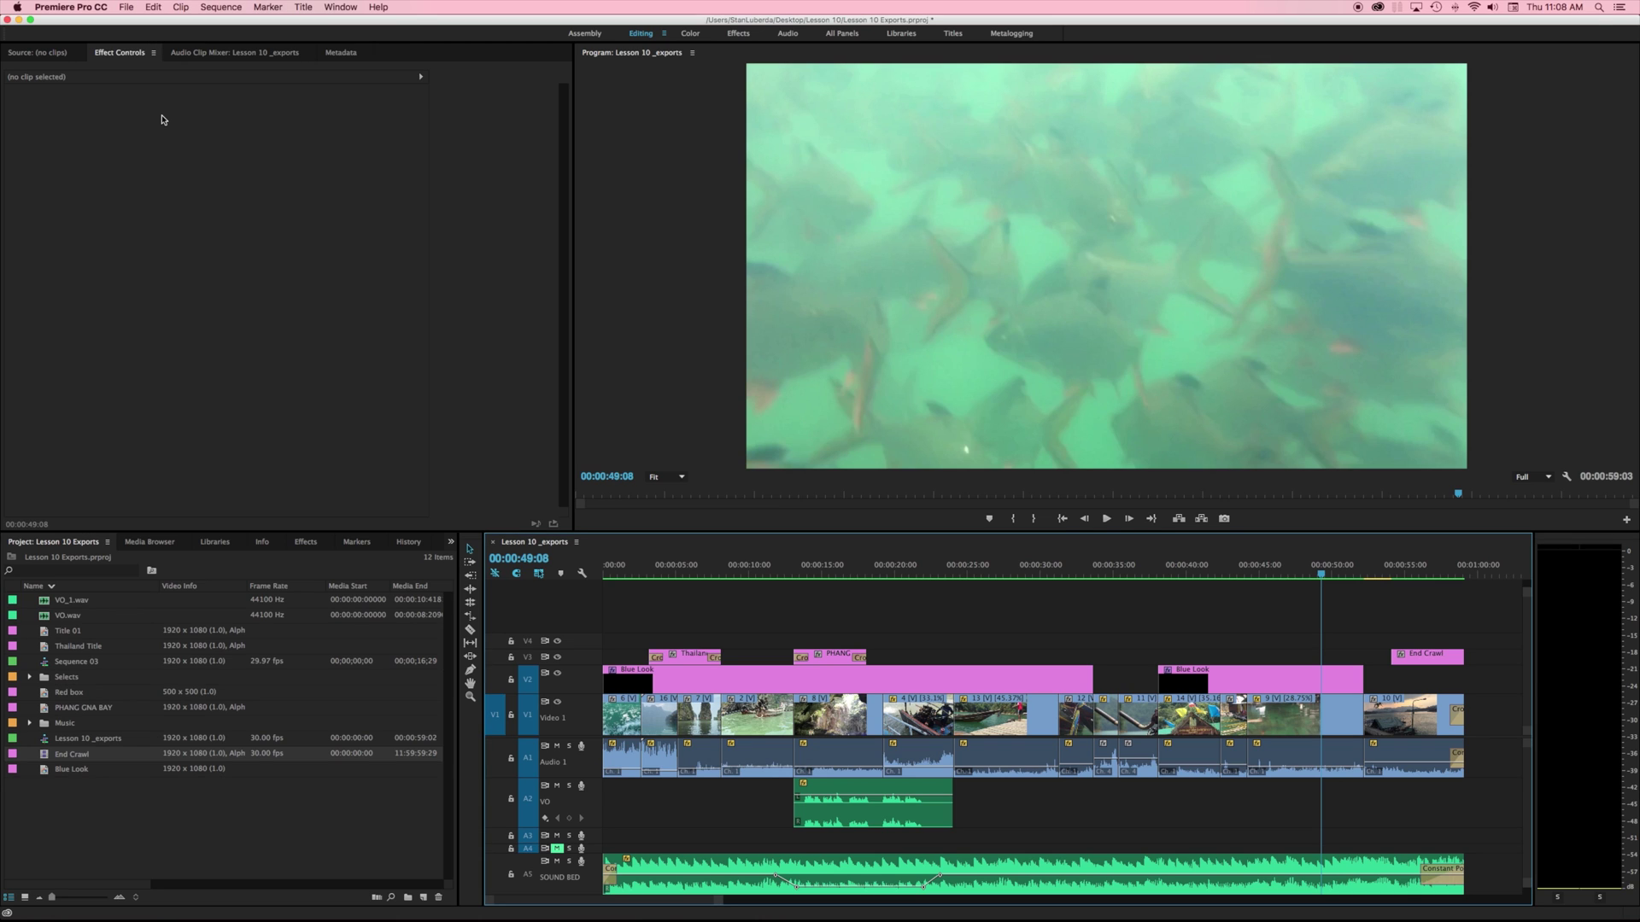
Reach the Final Cut Pro XML option under File > Export for the sequence.
left_click(126, 7)
mouse_move(186, 307)
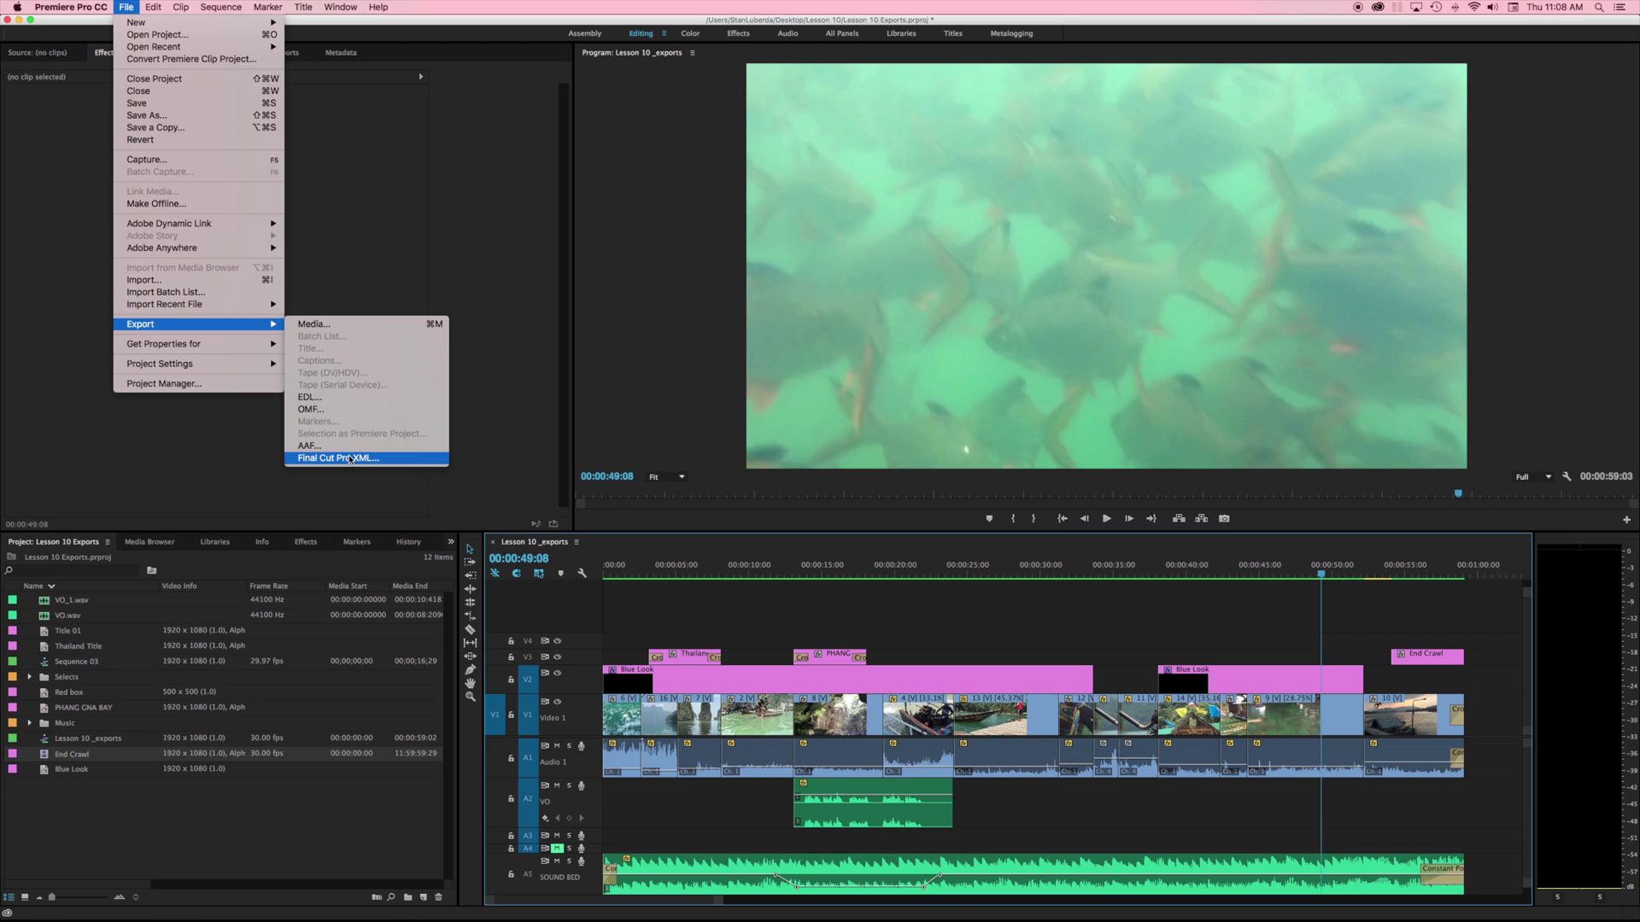
left_click(910, 624)
left_click(126, 7)
left_click(392, 460)
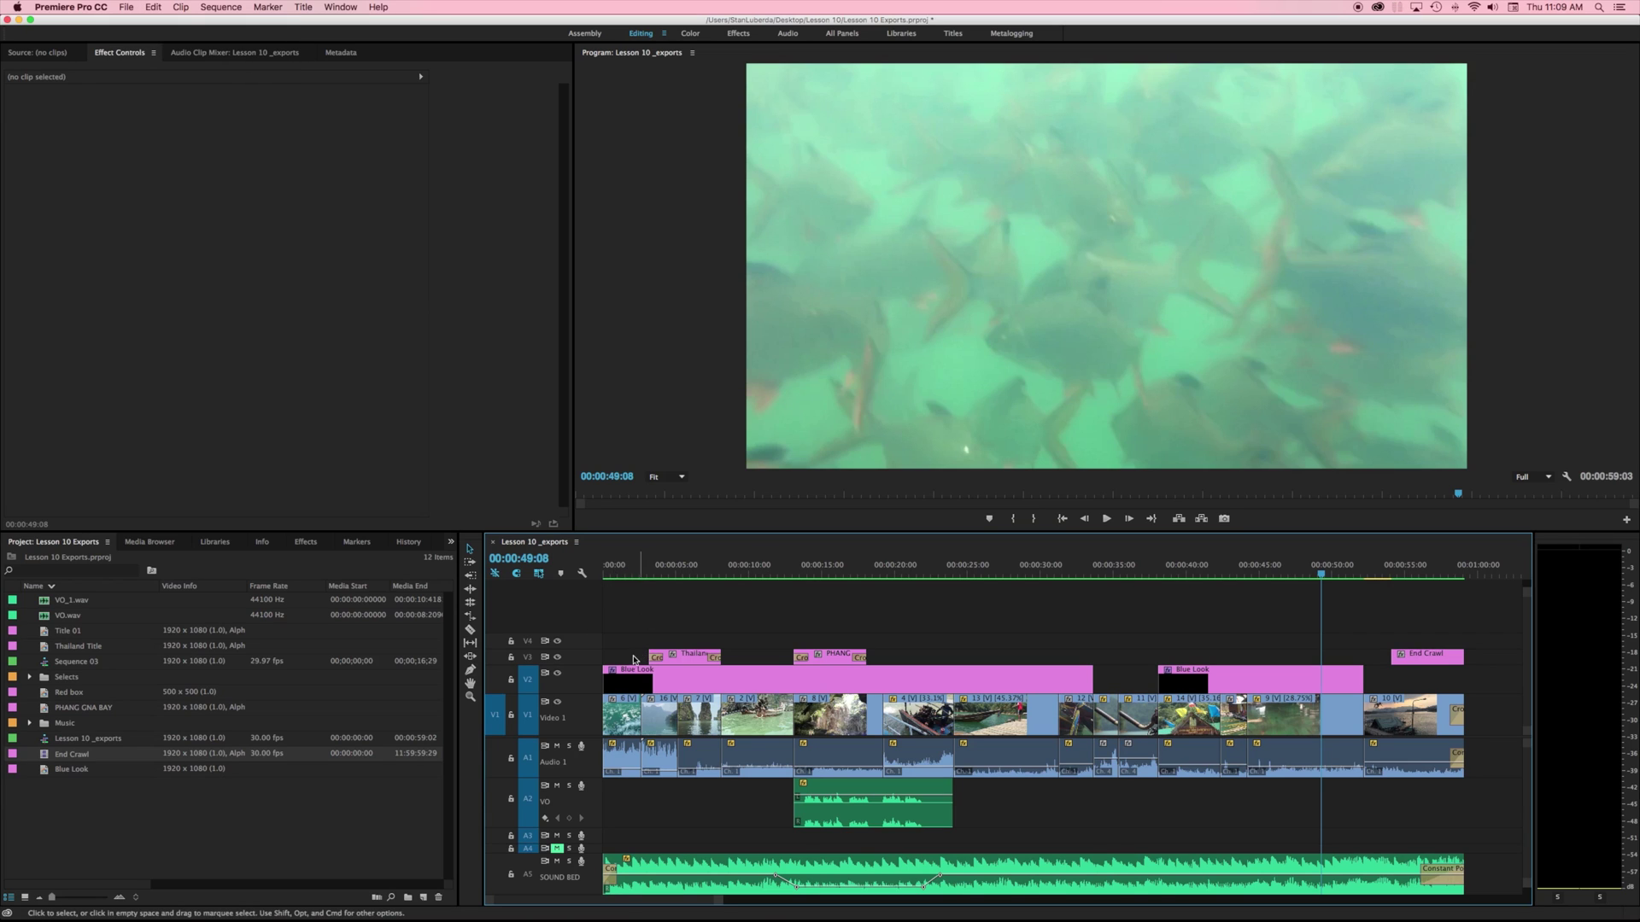
Inspect effects on Blue Look, PHANG GNA BAY and clip 13, then cue the playhead to 00:00:03:08.
left_click(669, 675)
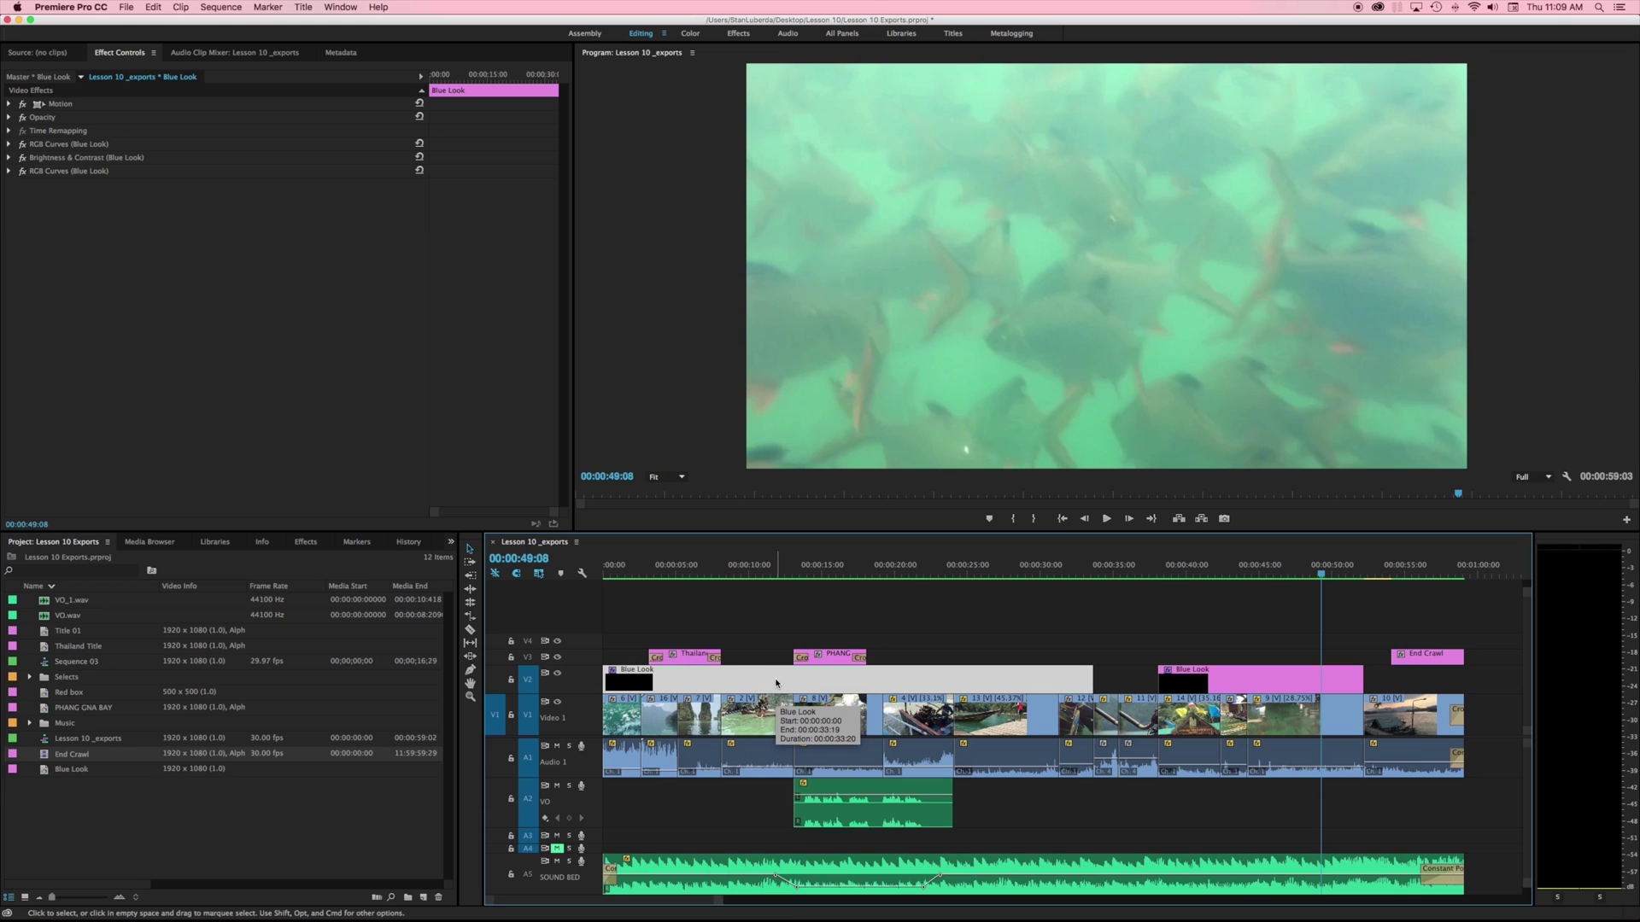
left_click(828, 658)
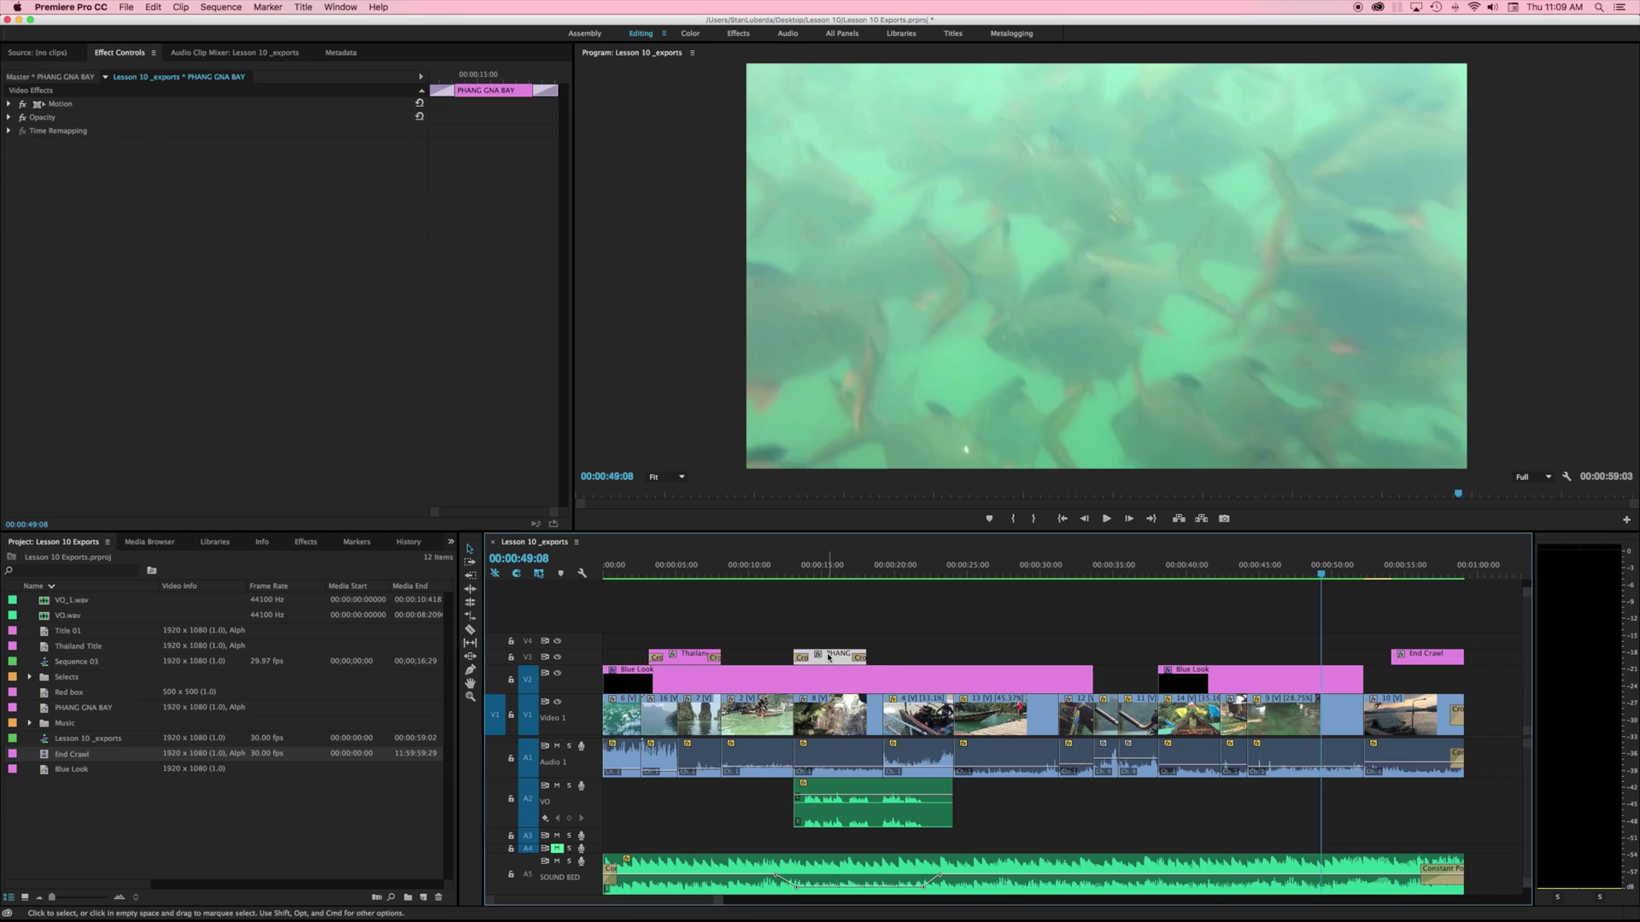
left_click(999, 709)
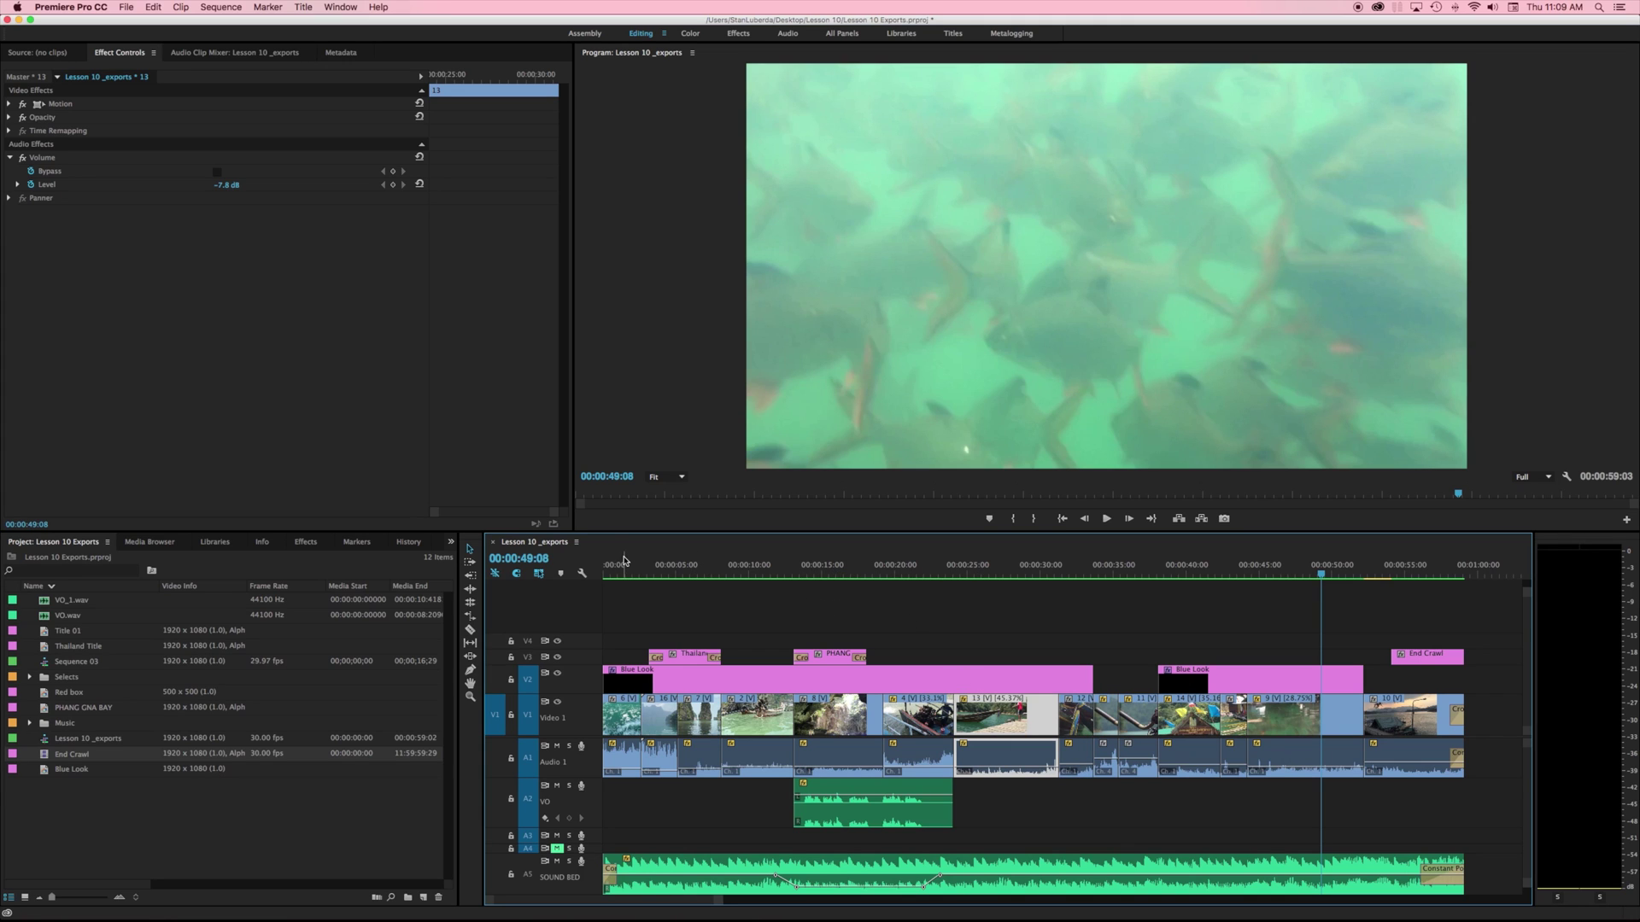
key("shift+i")
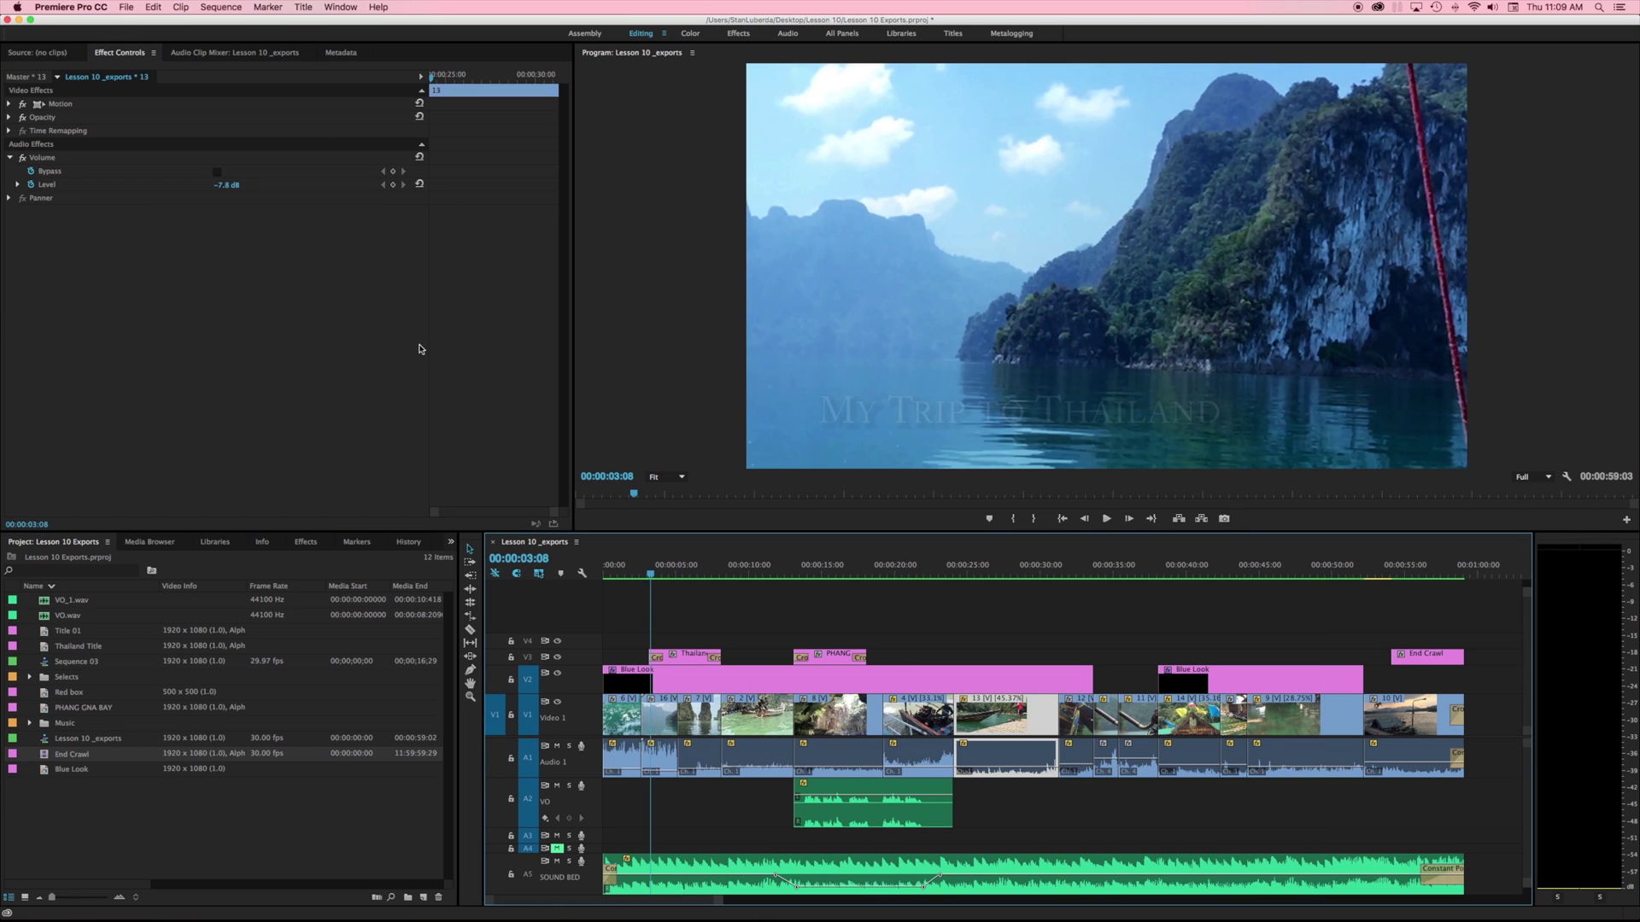
Open the Media export settings, enlarge the dialog, and scrub its source preview forward.
left_click(126, 6)
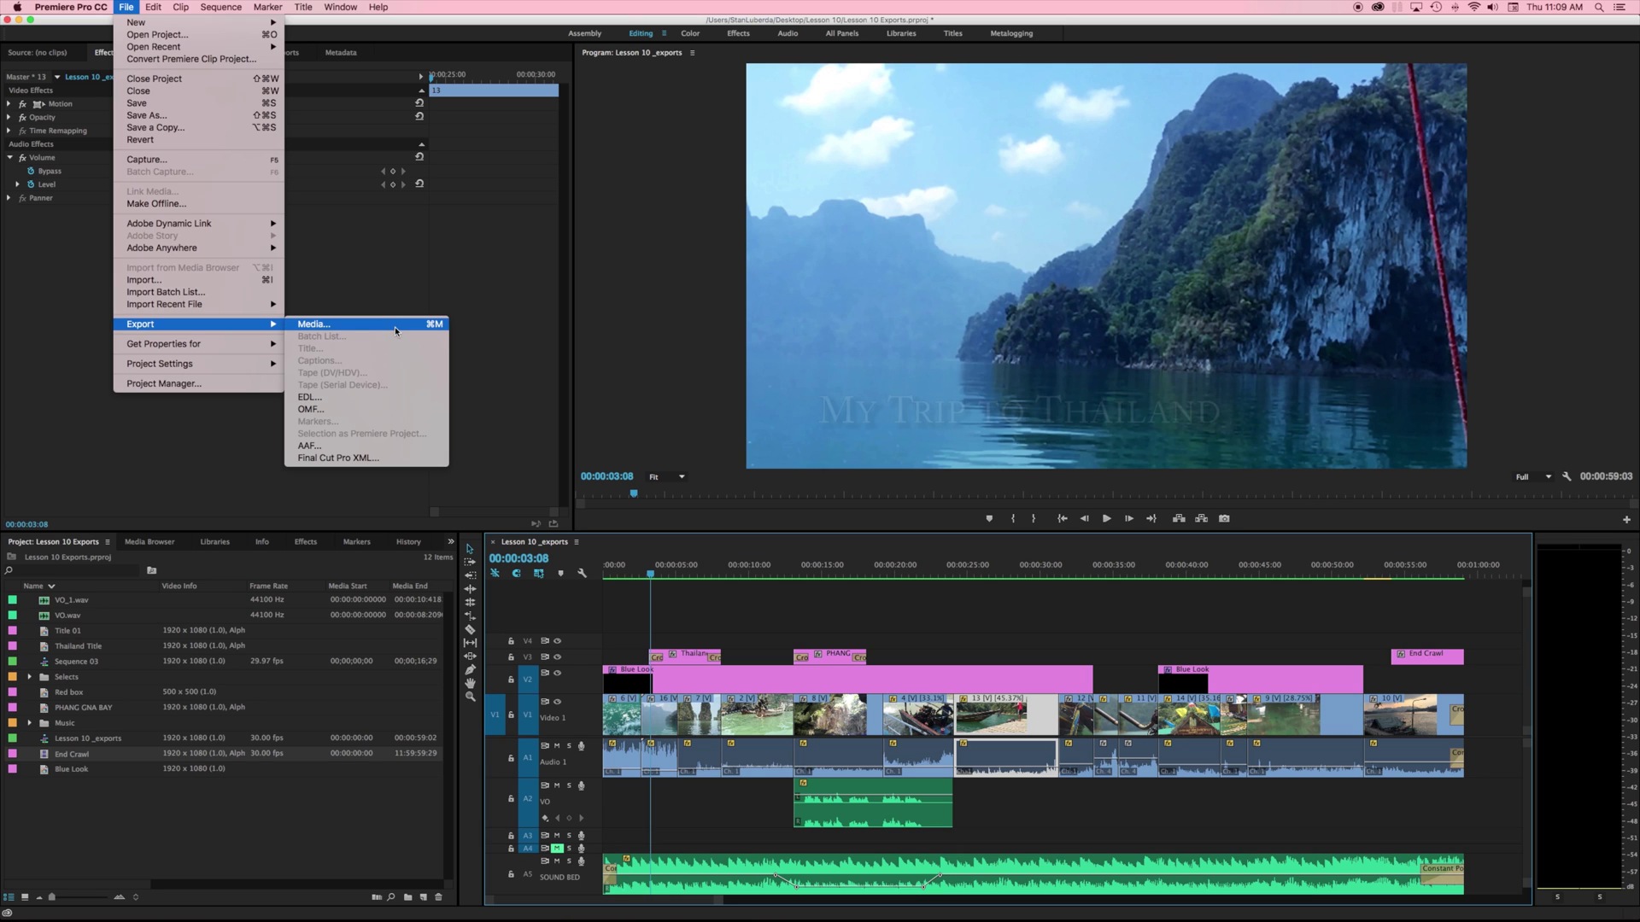
left_click(395, 329)
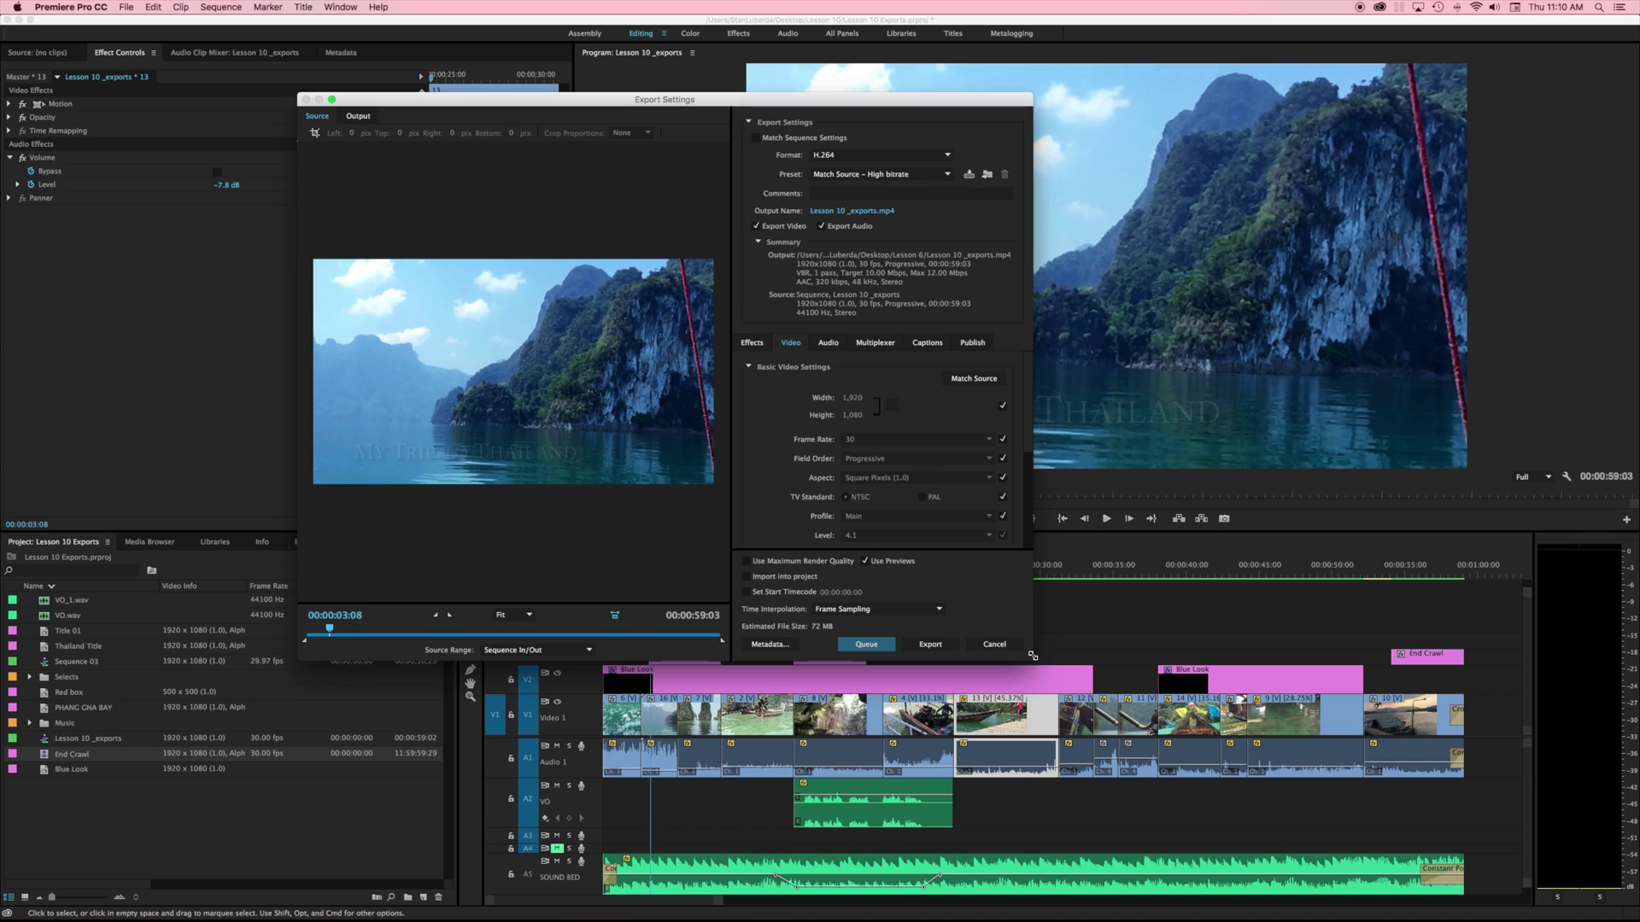
left_click_drag(1033, 655, 1443, 767)
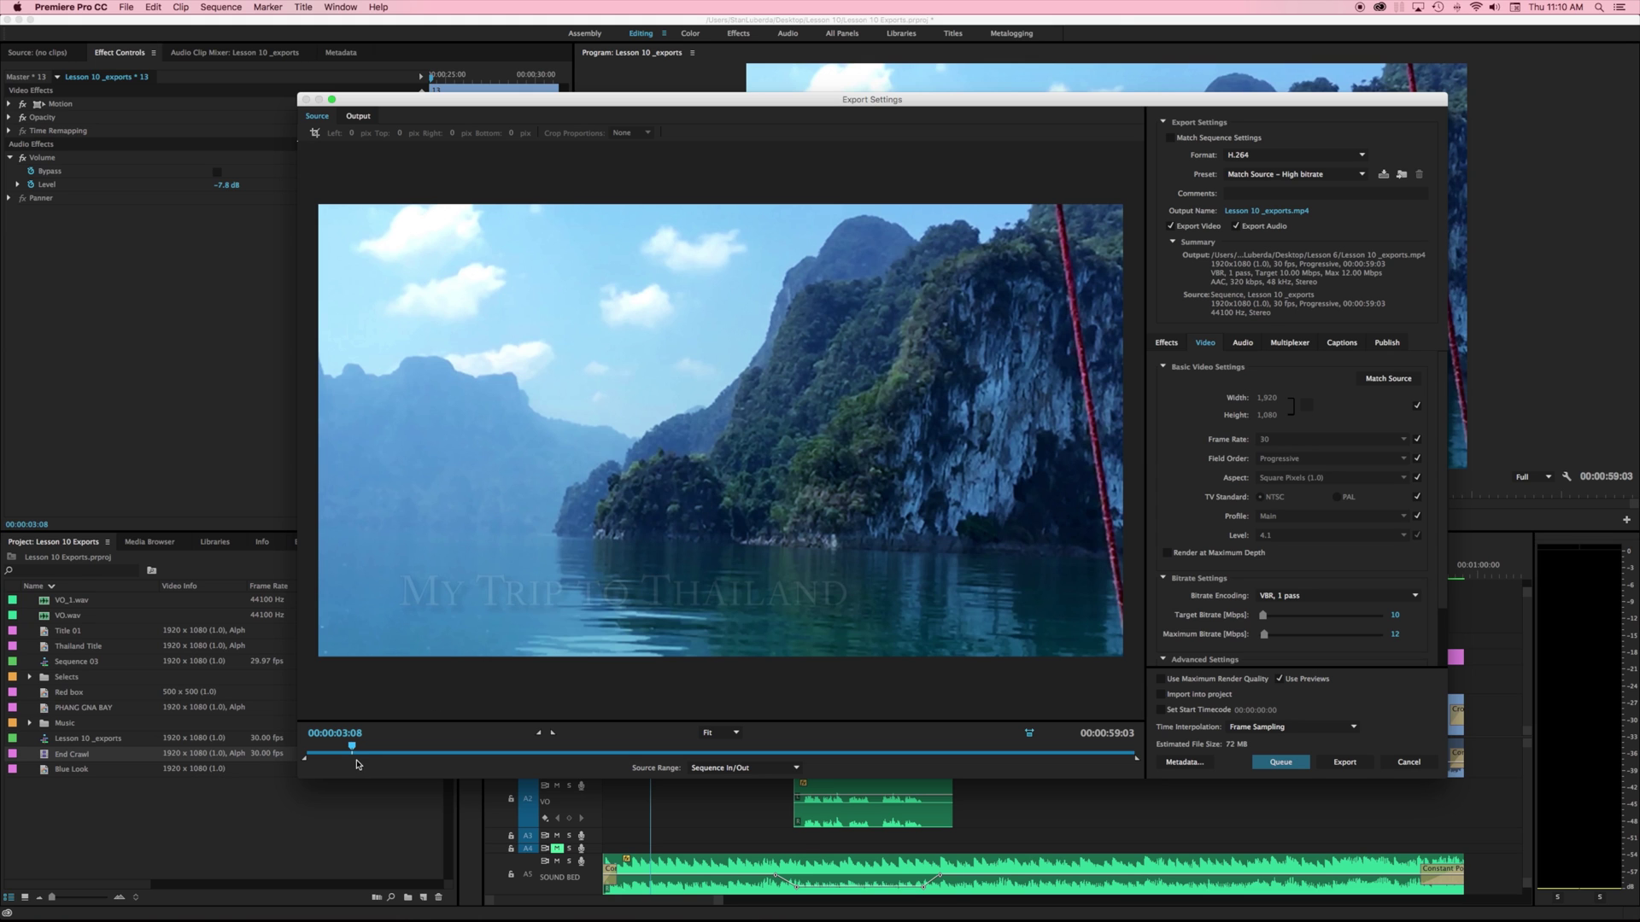
mouse_move(352, 747)
left_mouse_down()
mouse_move(1067, 752)
mouse_move(382, 750)
left_mouse_up()
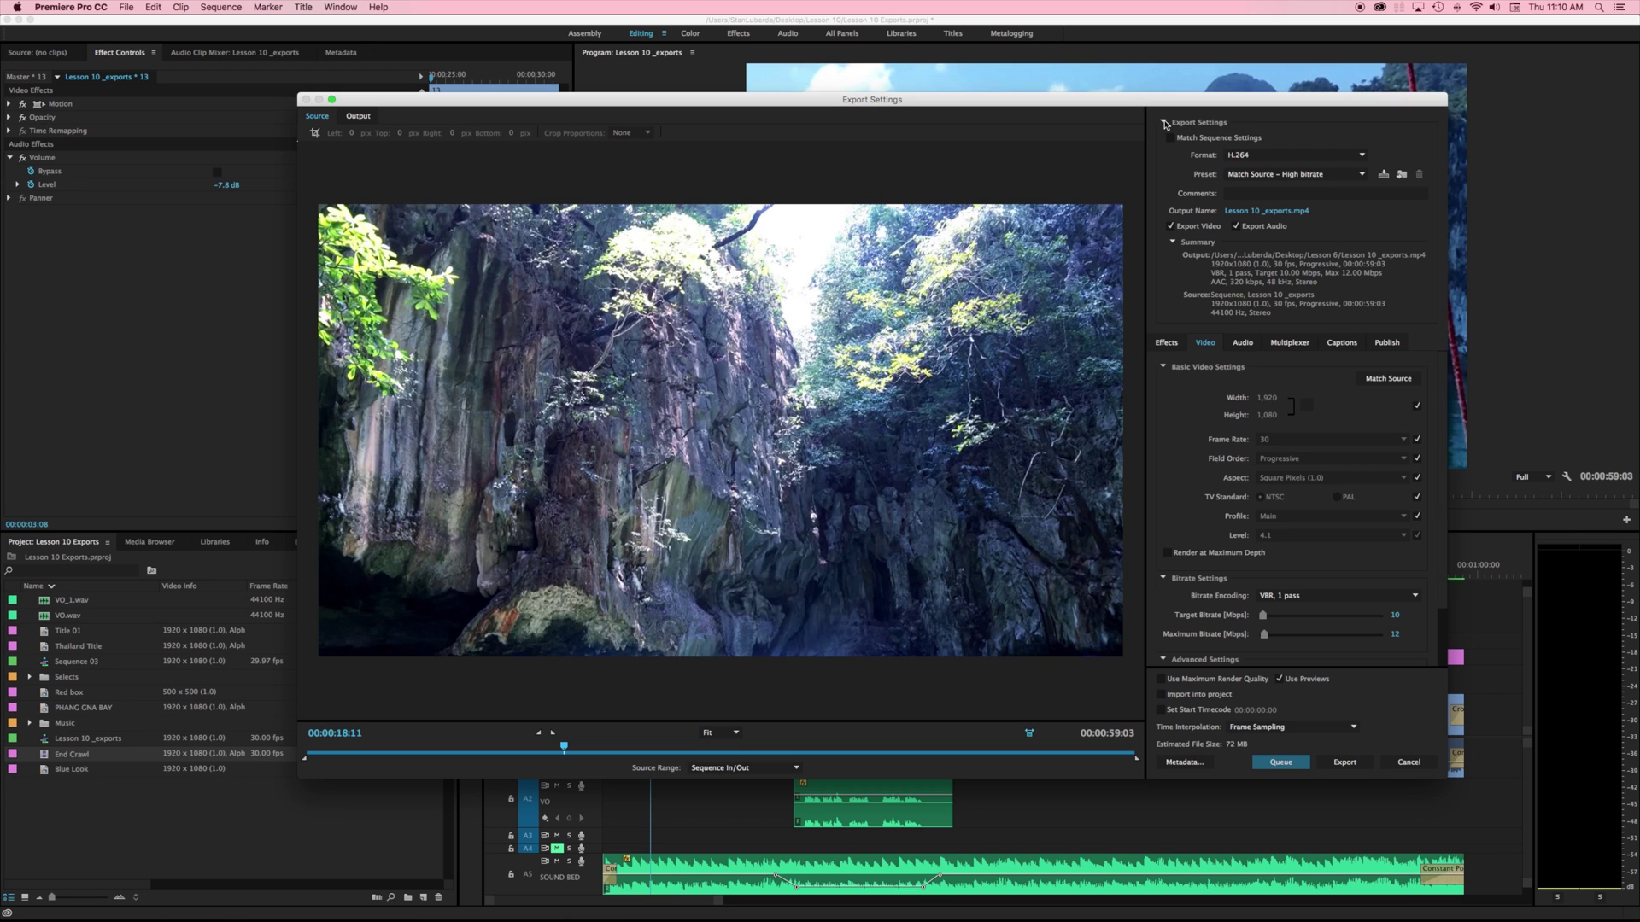
left_click(1259, 157)
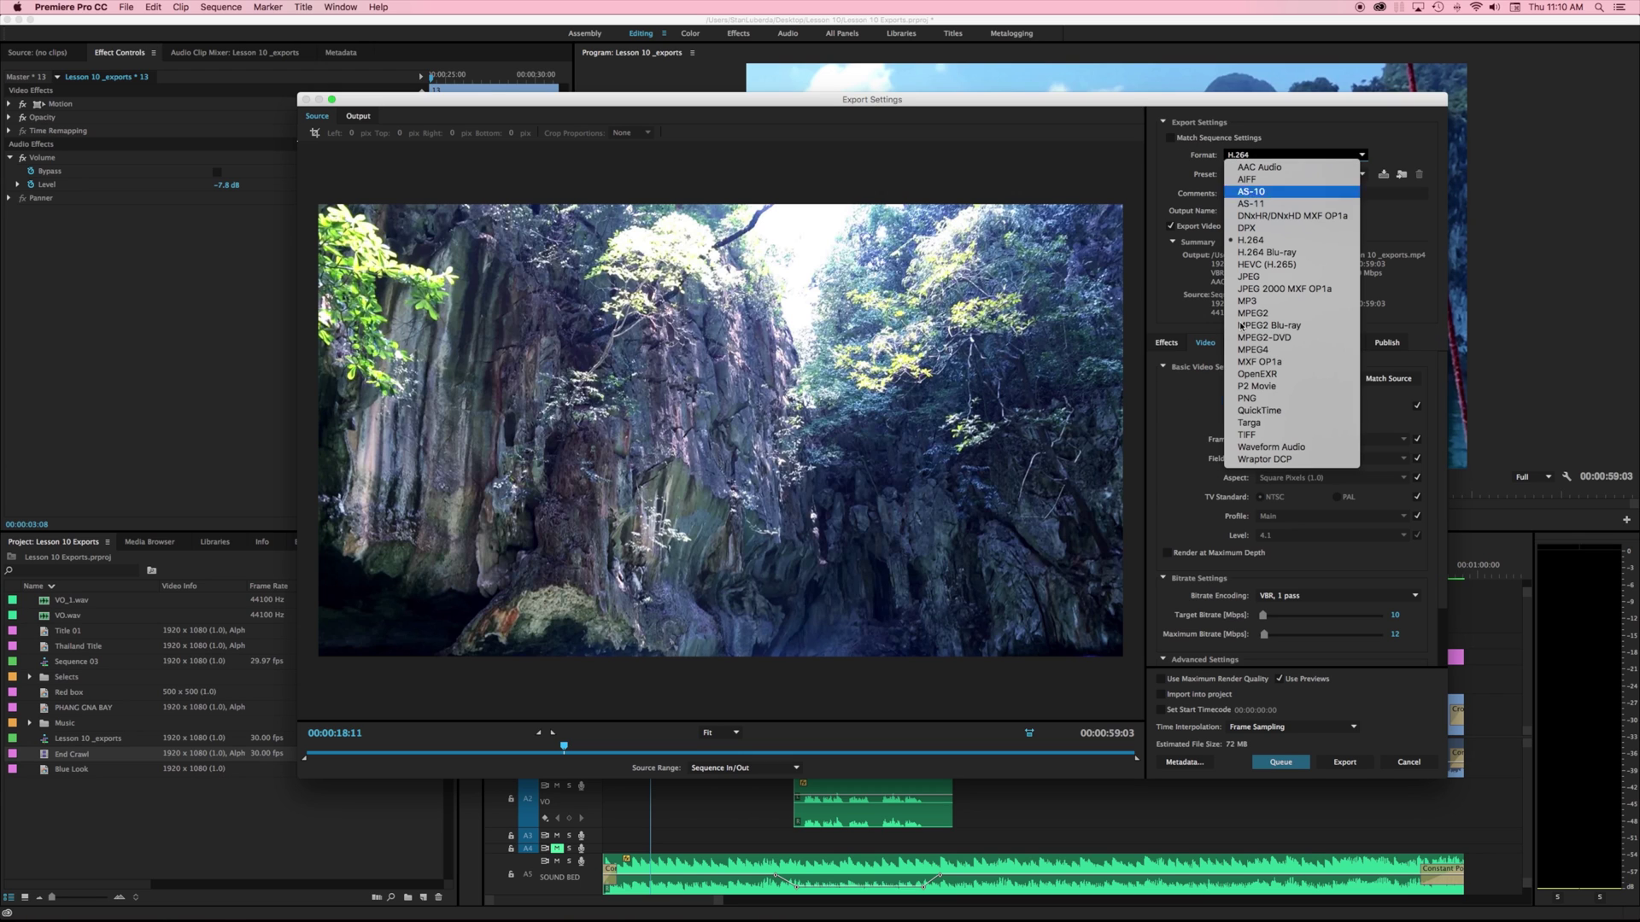
left_click(1186, 175)
left_click(1243, 179)
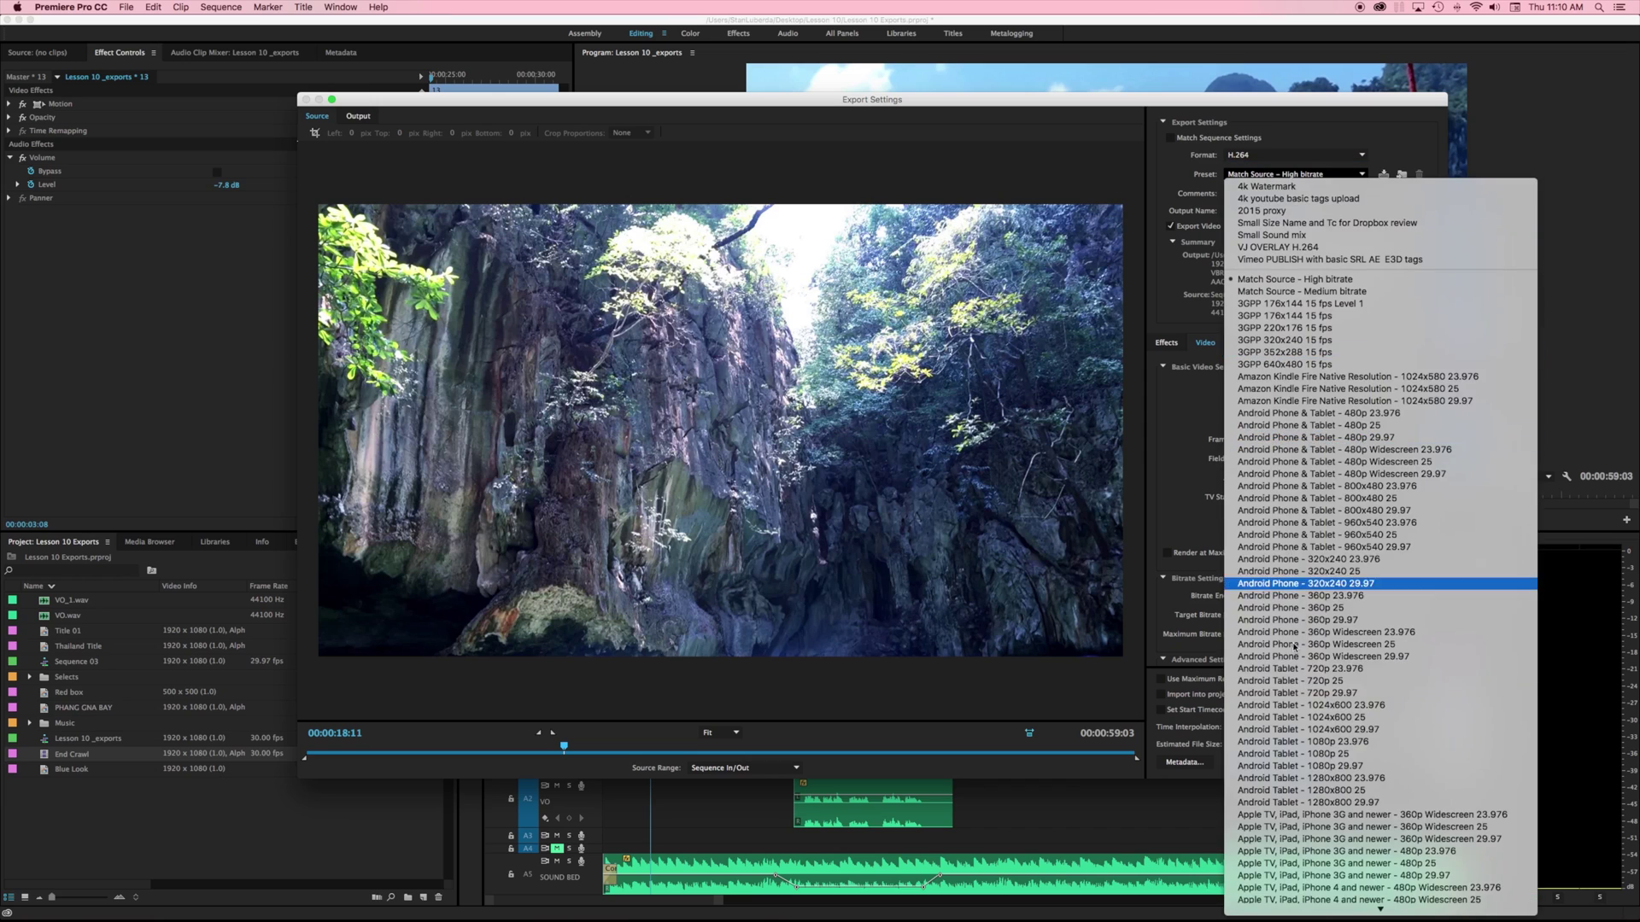
left_click(1401, 143)
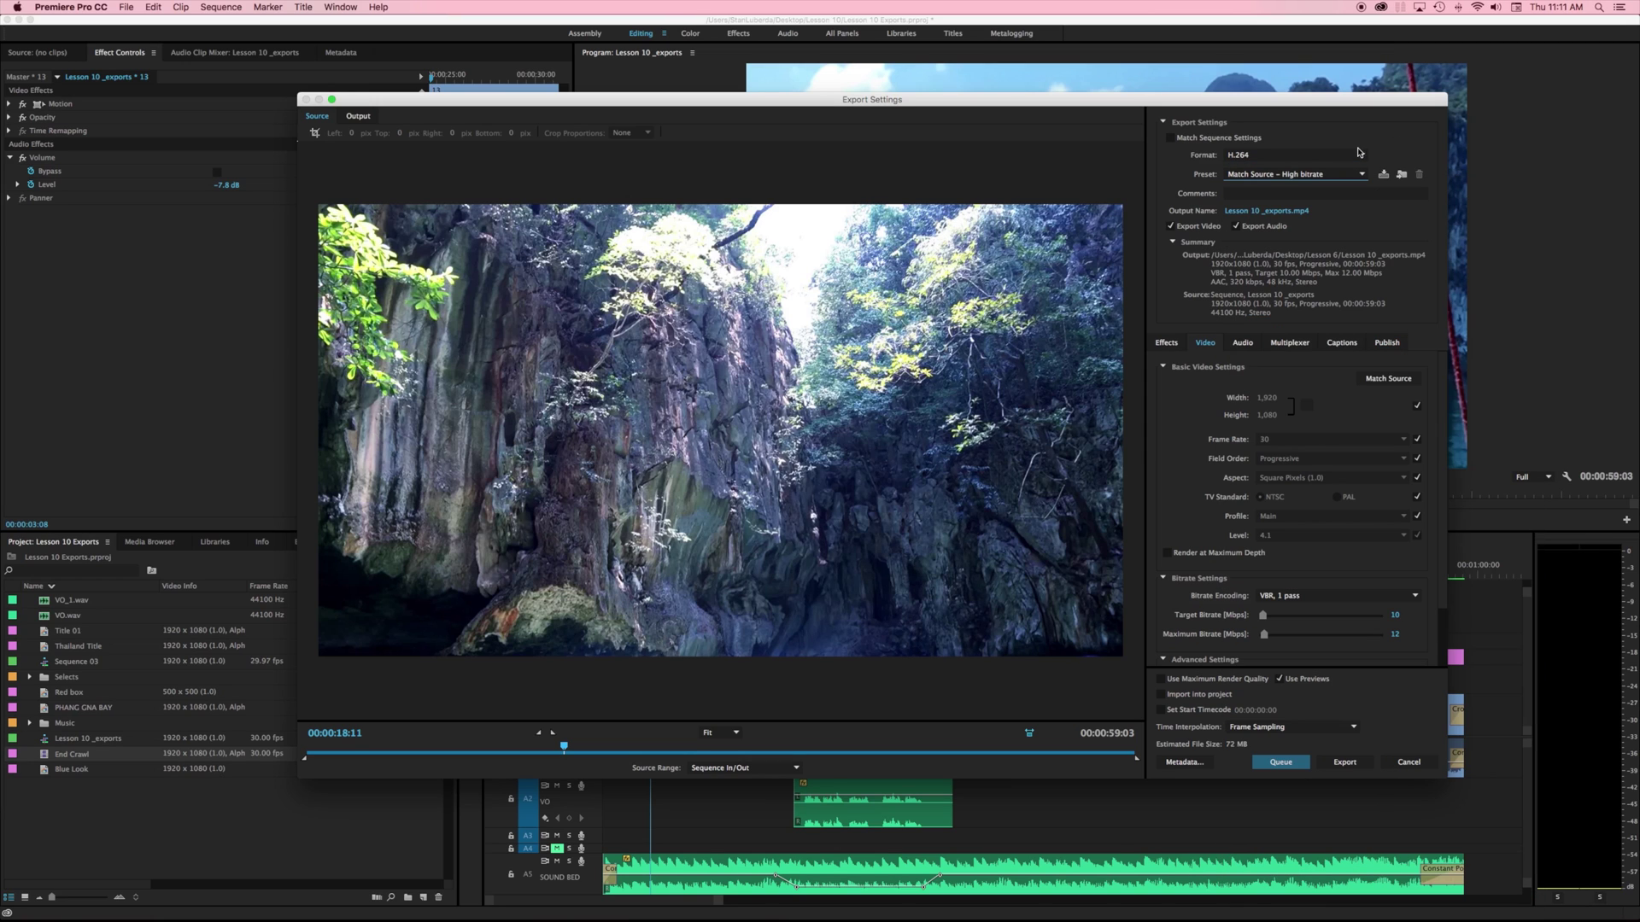
left_click(1326, 156)
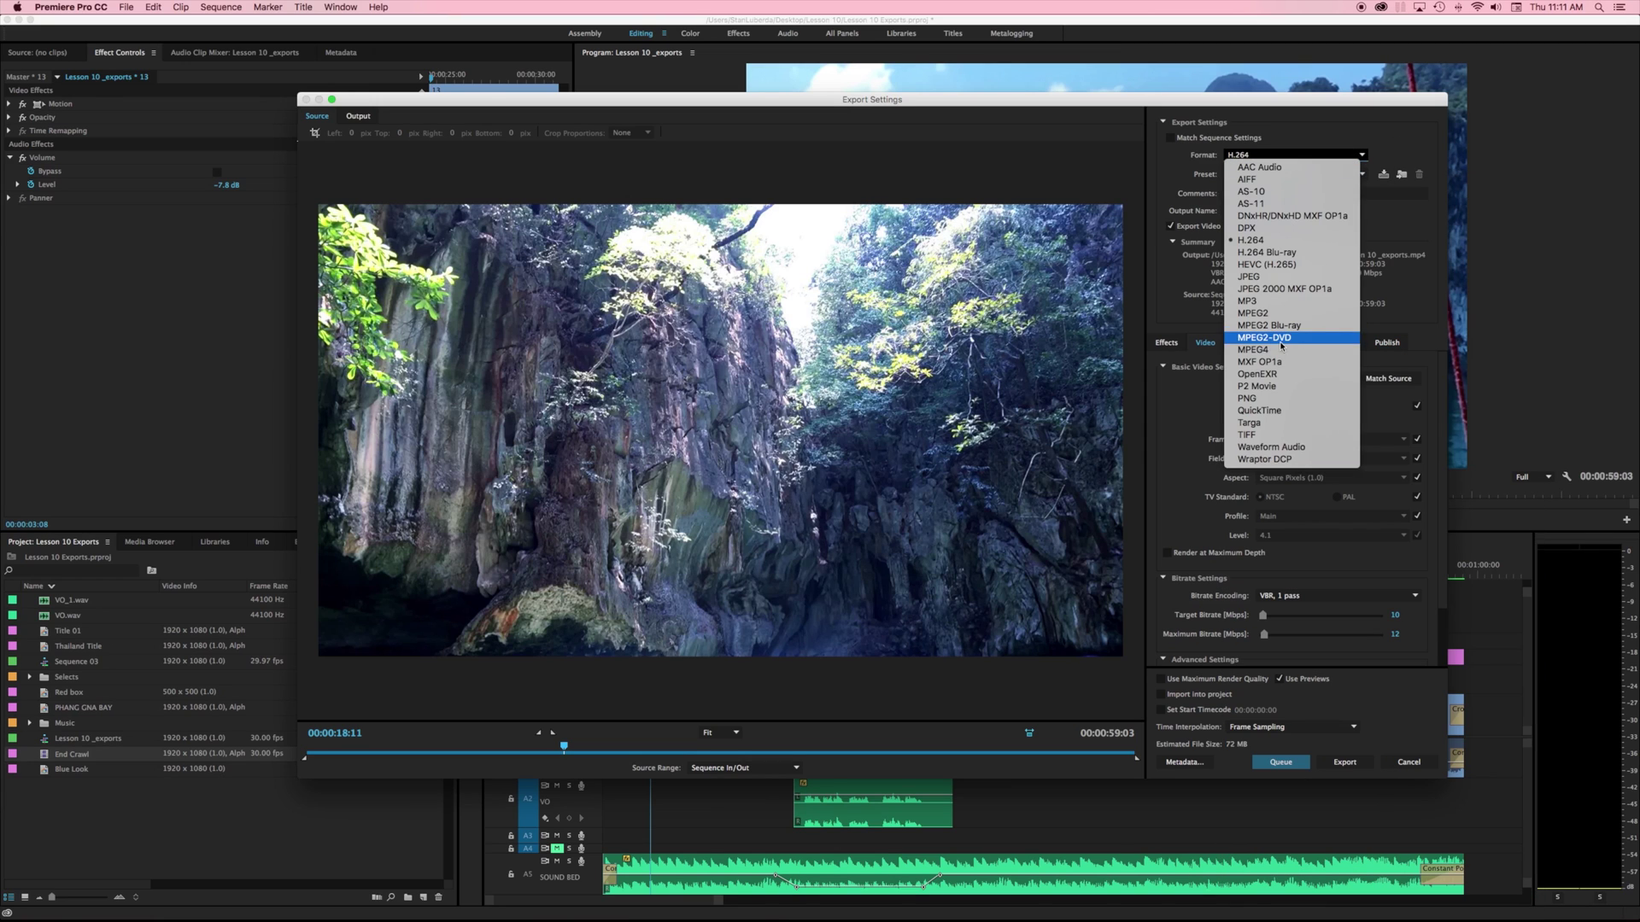
left_click(1403, 137)
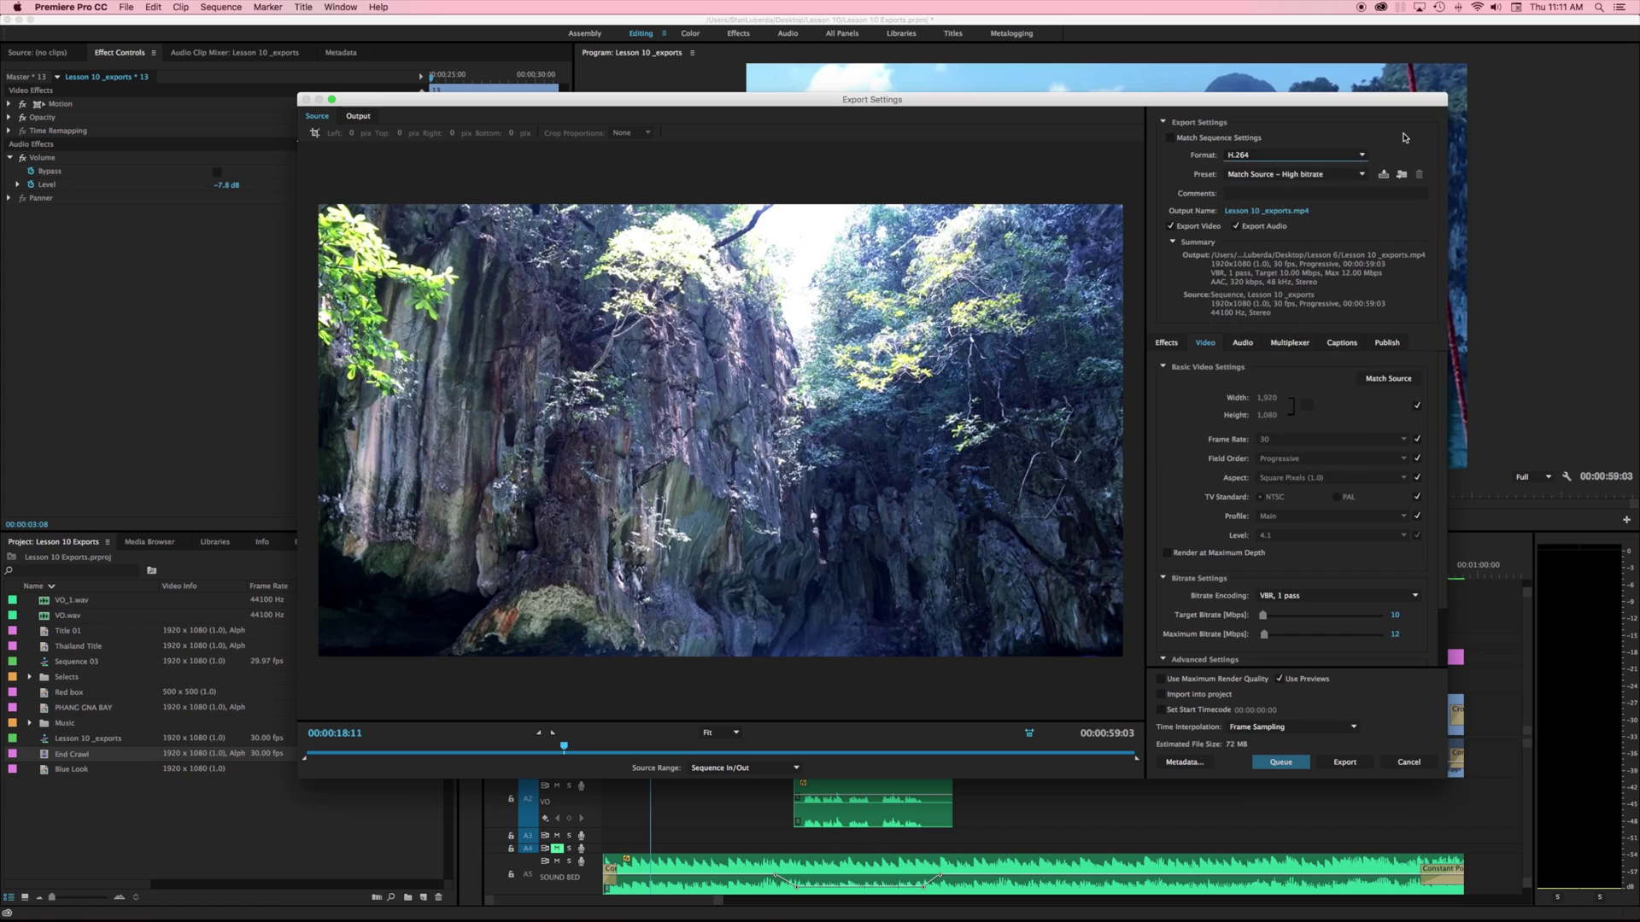
left_click(1283, 176)
left_click(1174, 181)
left_click(1273, 174)
left_click(1185, 170)
Change the export format to QuickTime and switch its preset to Custom.
left_click(1254, 155)
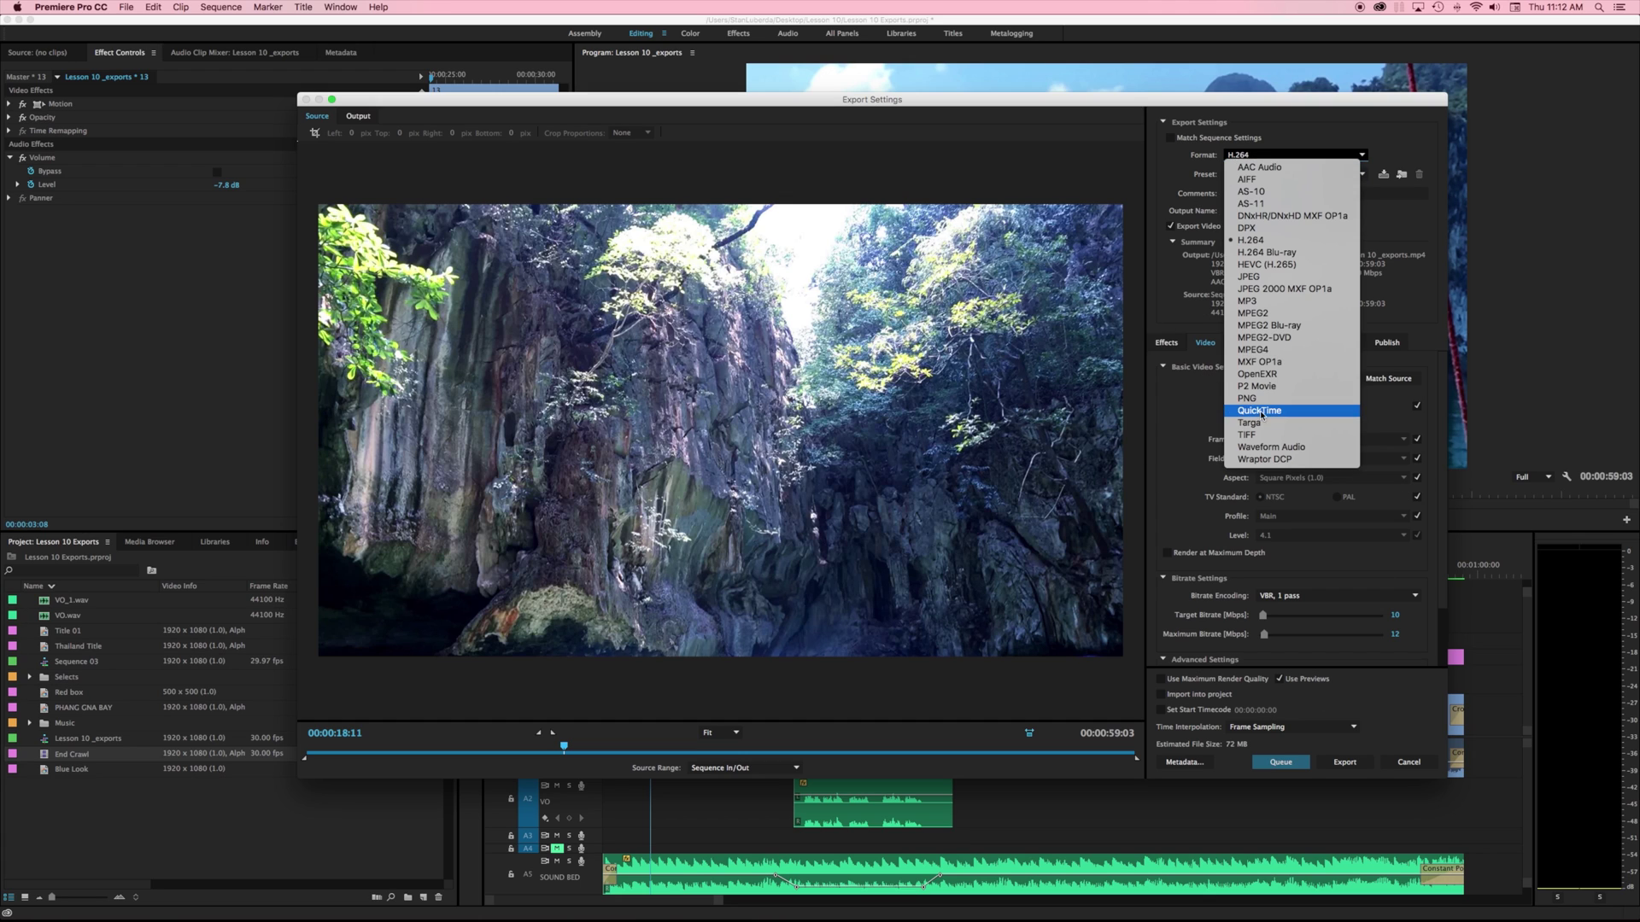
key("Escape")
key("q")
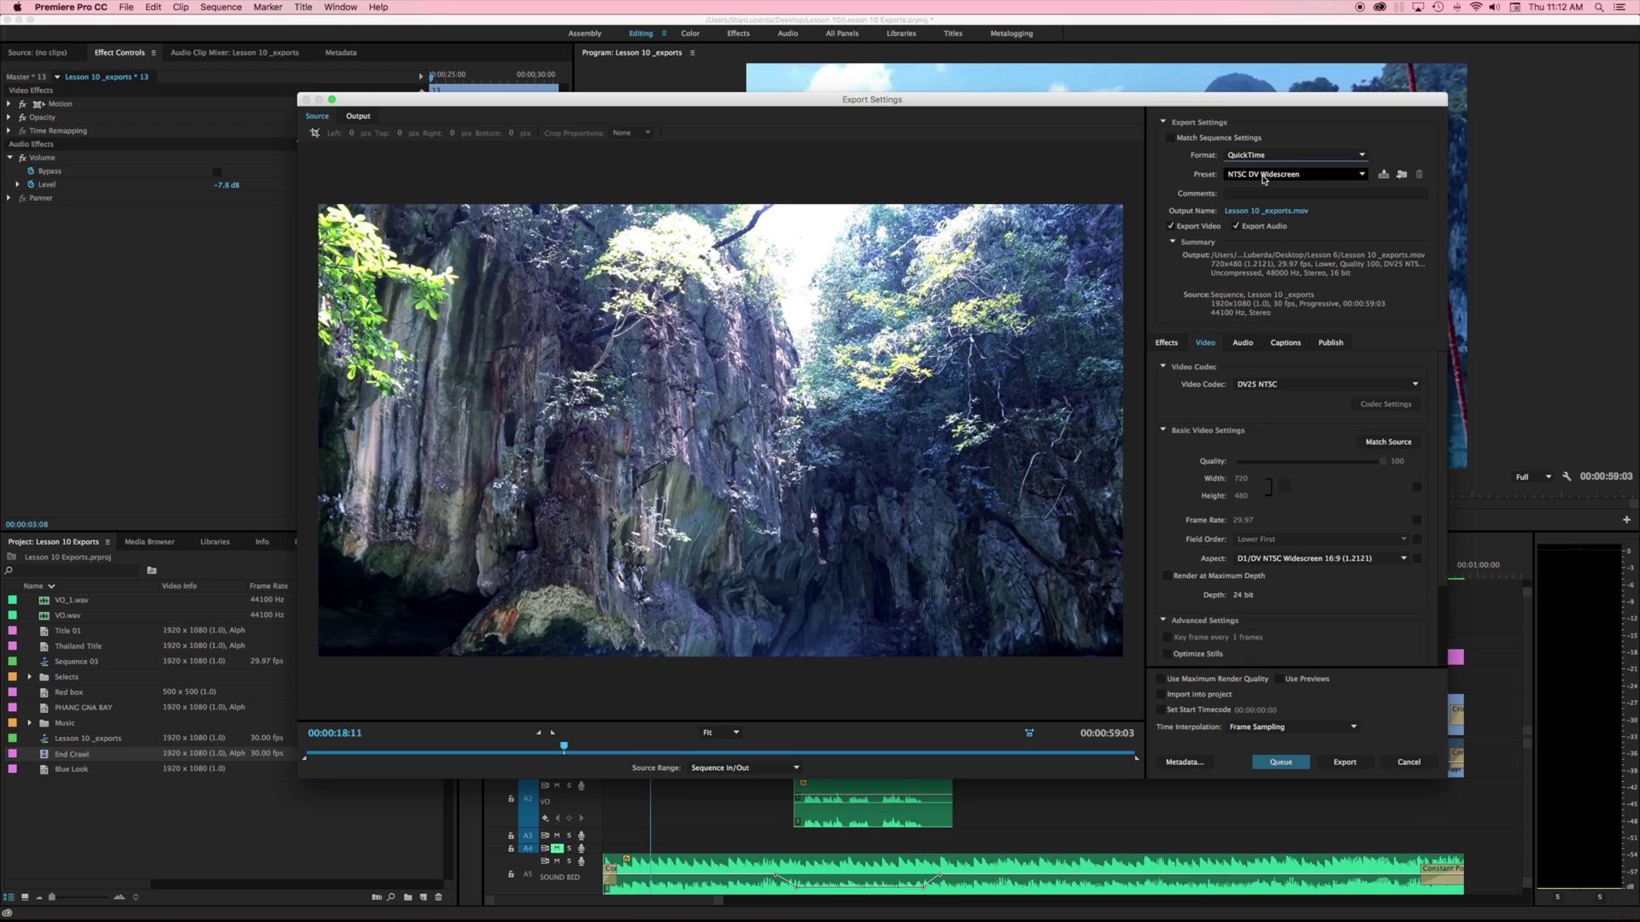
left_click(1263, 175)
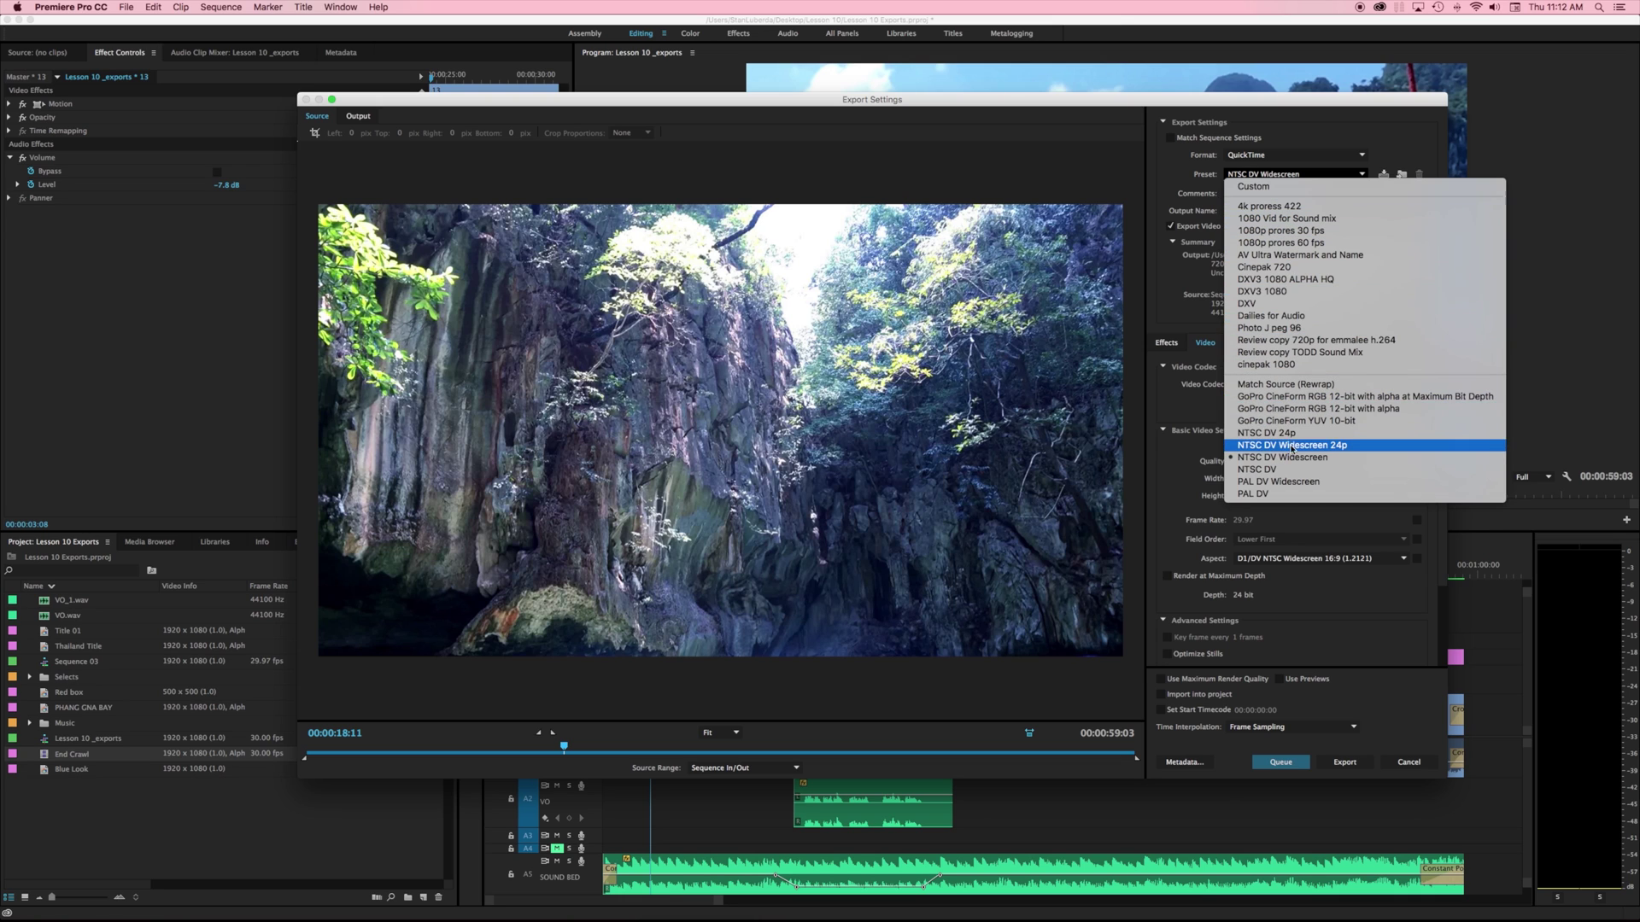
left_click(1285, 482)
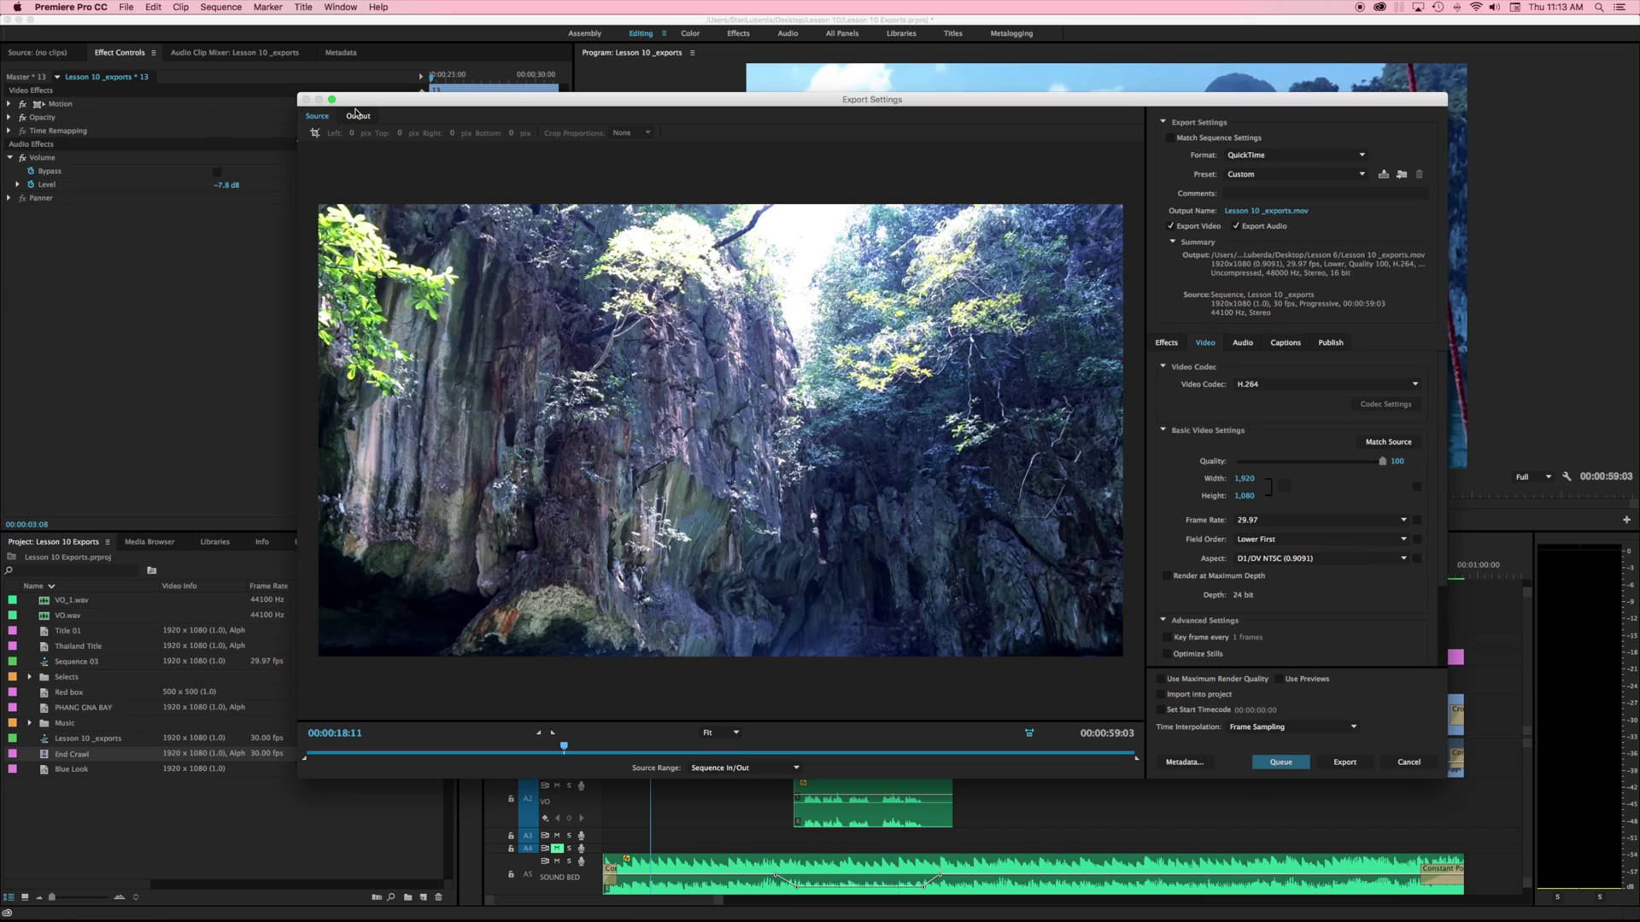
Show the output preview, set pixel aspect to Square Pixels (1.0), and choose the DV50 NTSC codec.
left_click(359, 117)
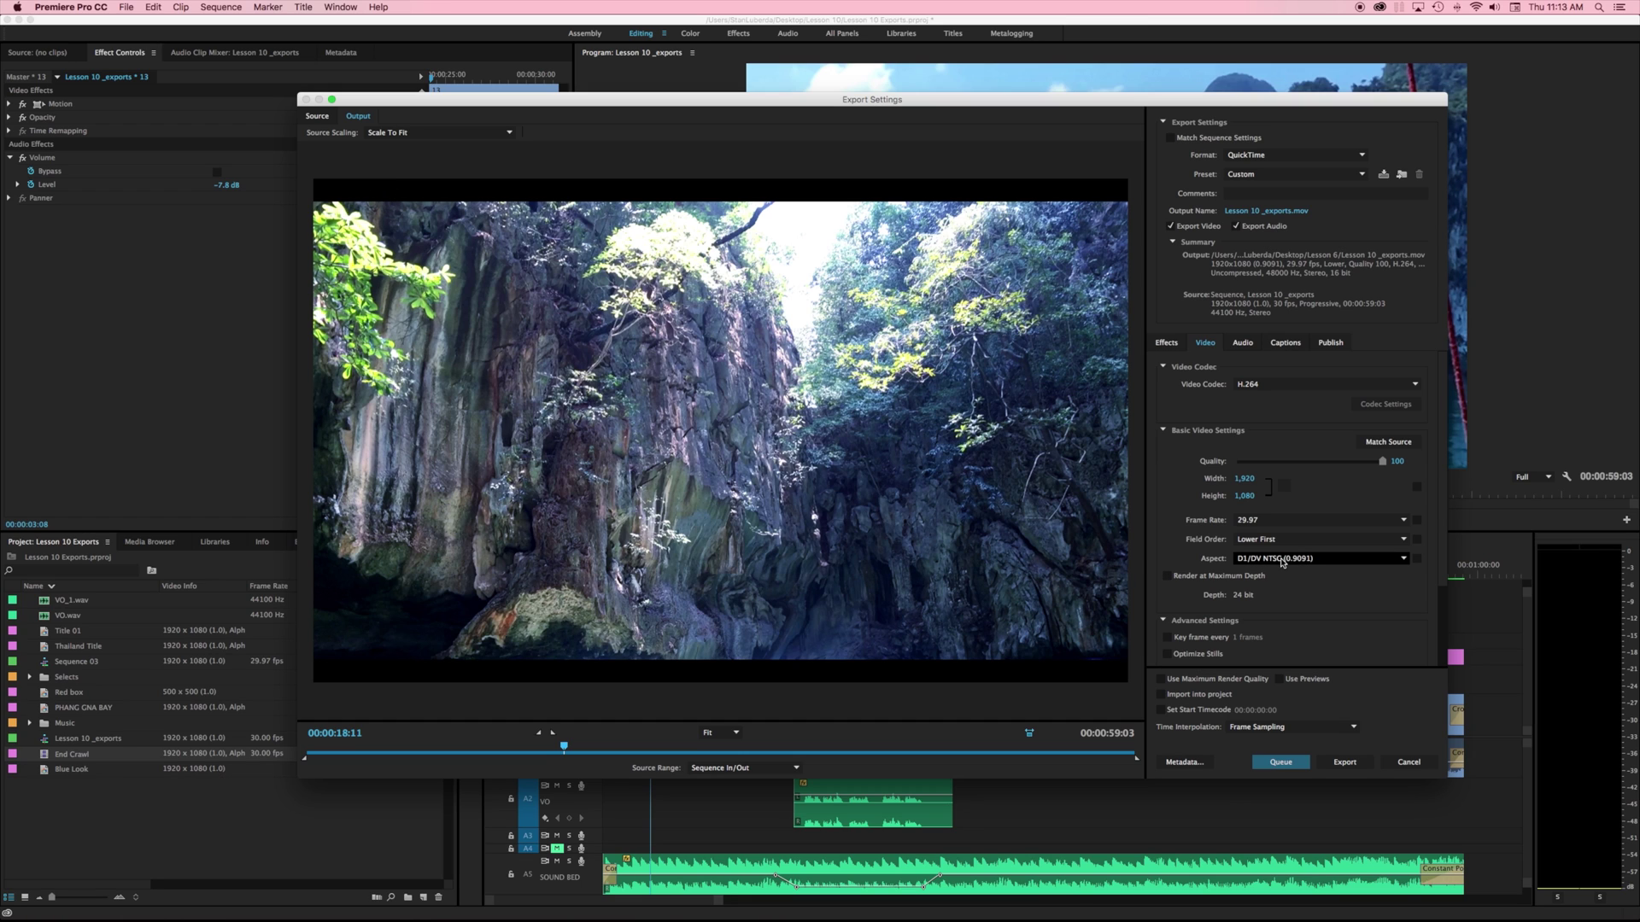
left_click(1328, 565)
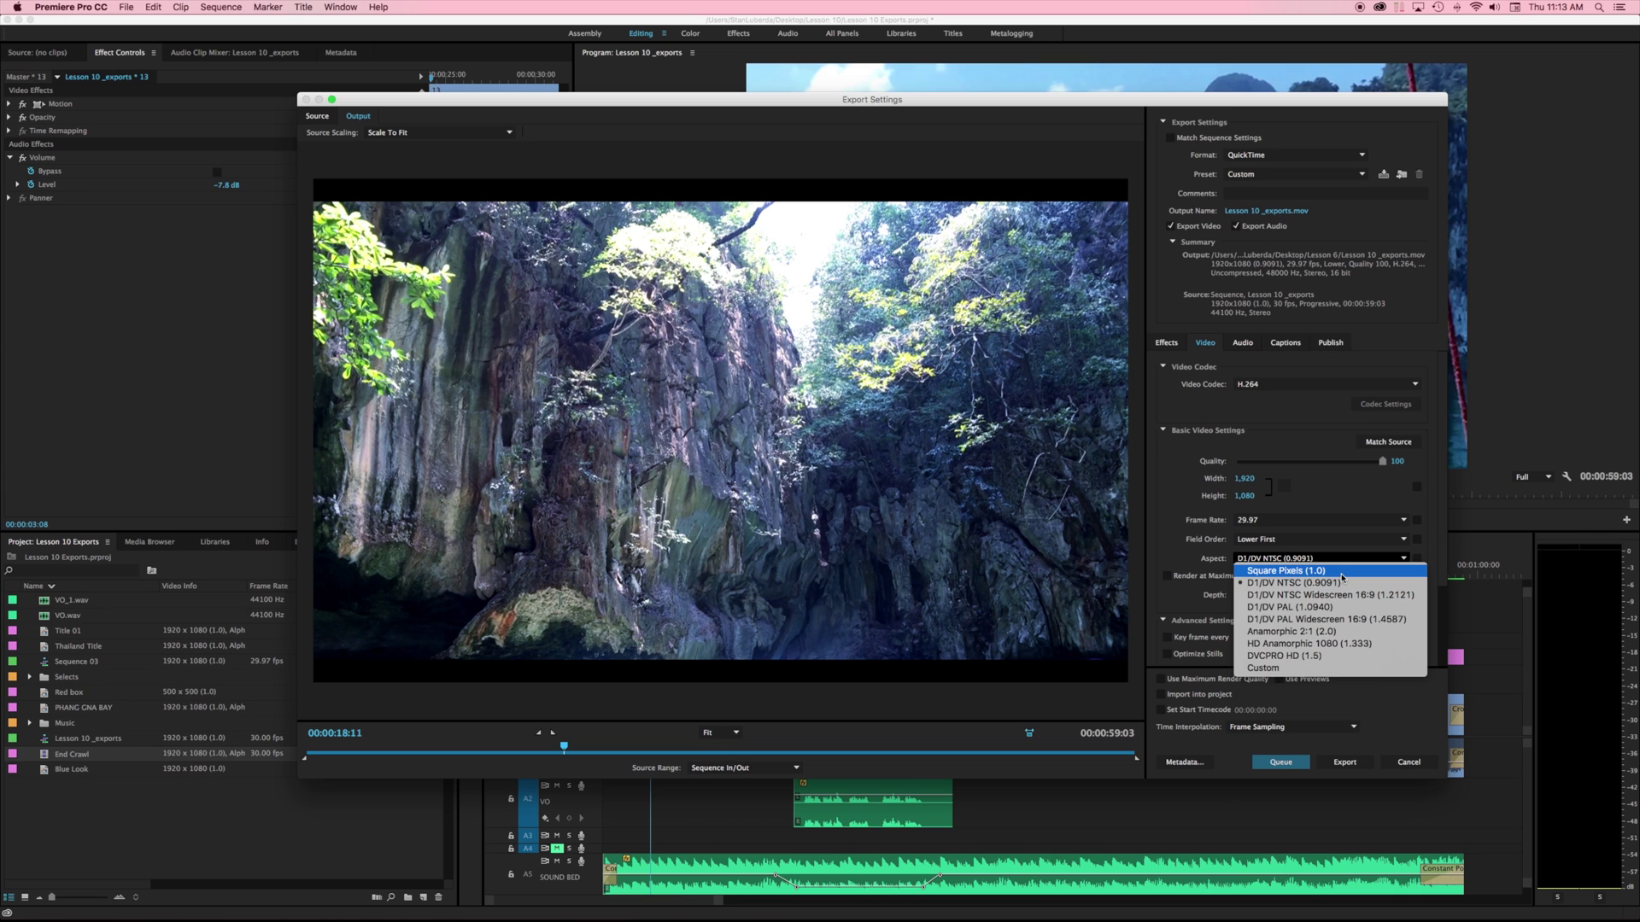
left_click(1339, 571)
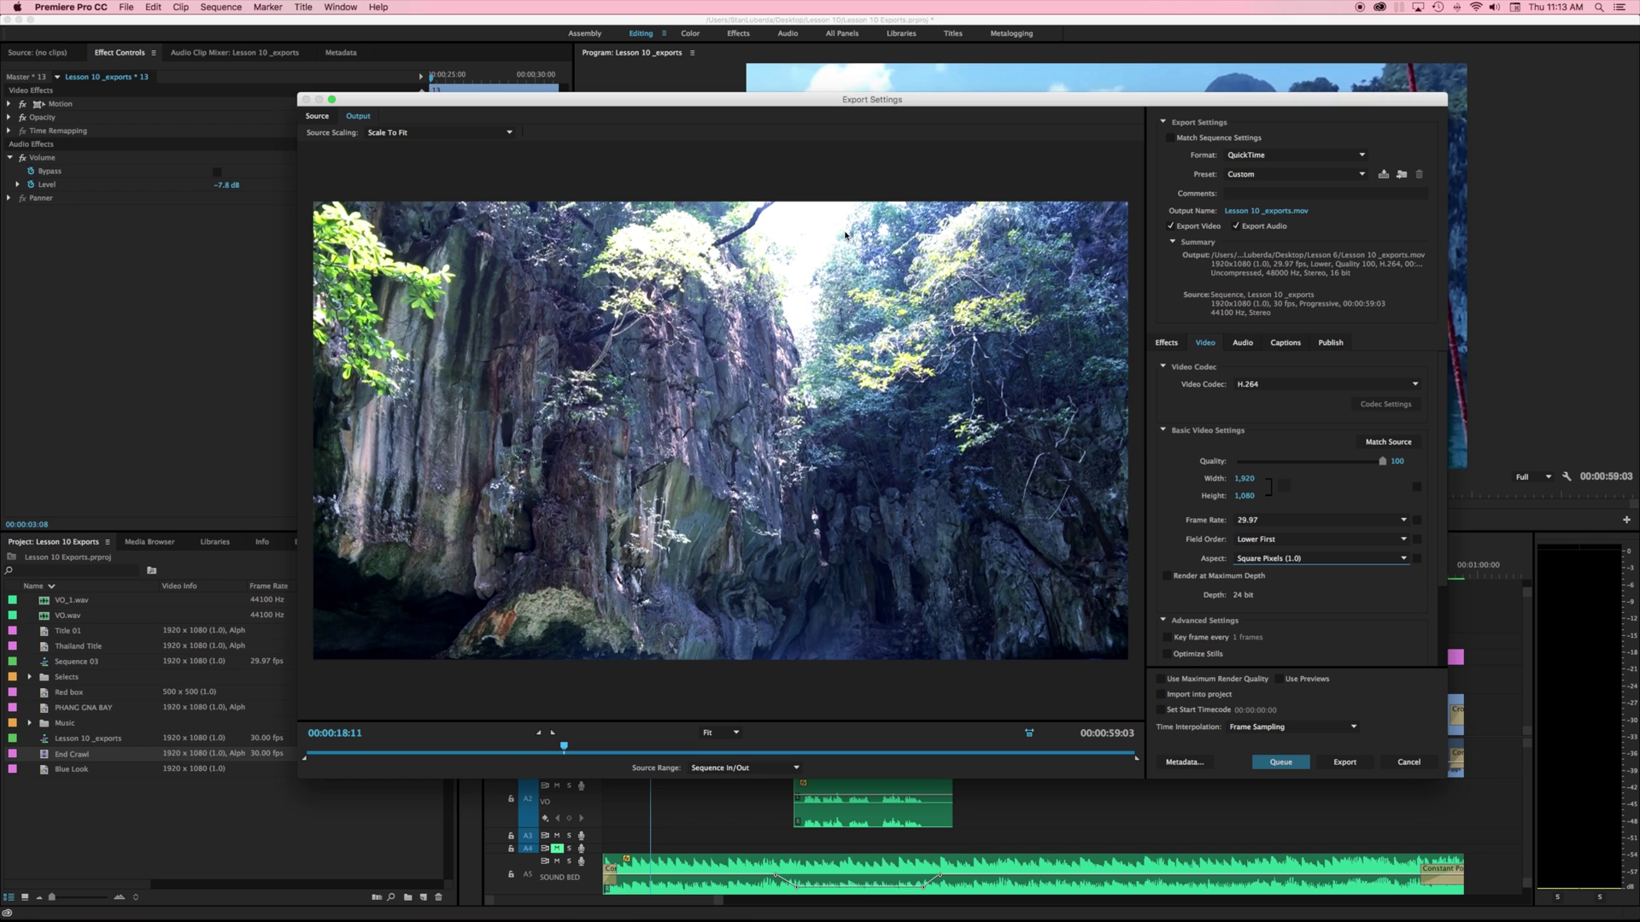
left_click(1292, 384)
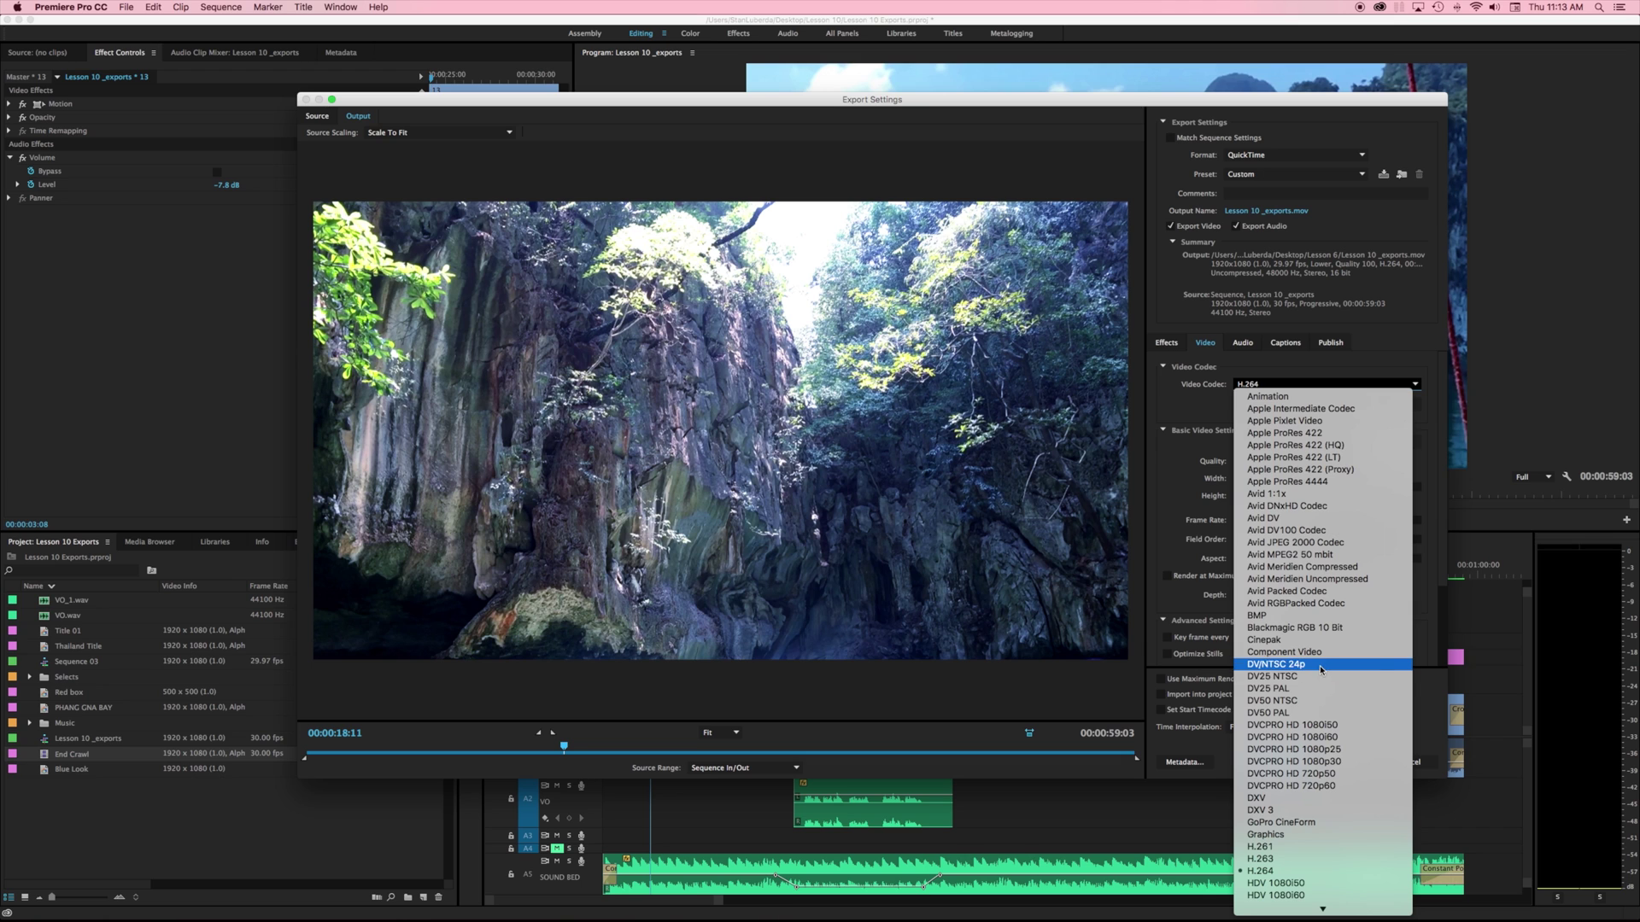
left_click(1318, 703)
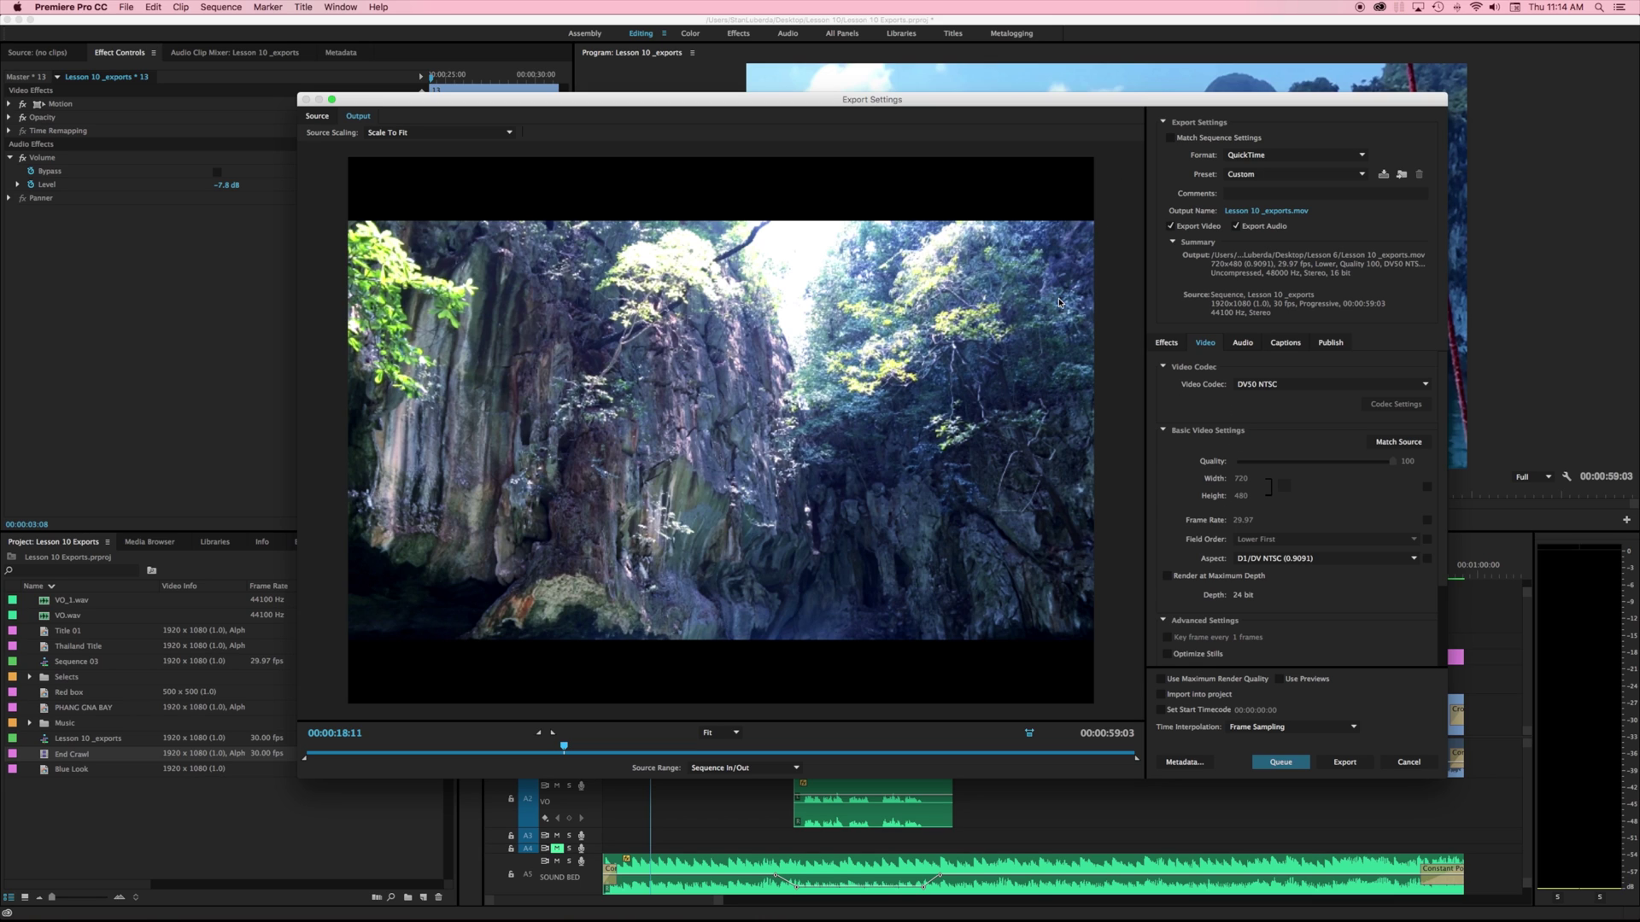
left_click(1274, 156)
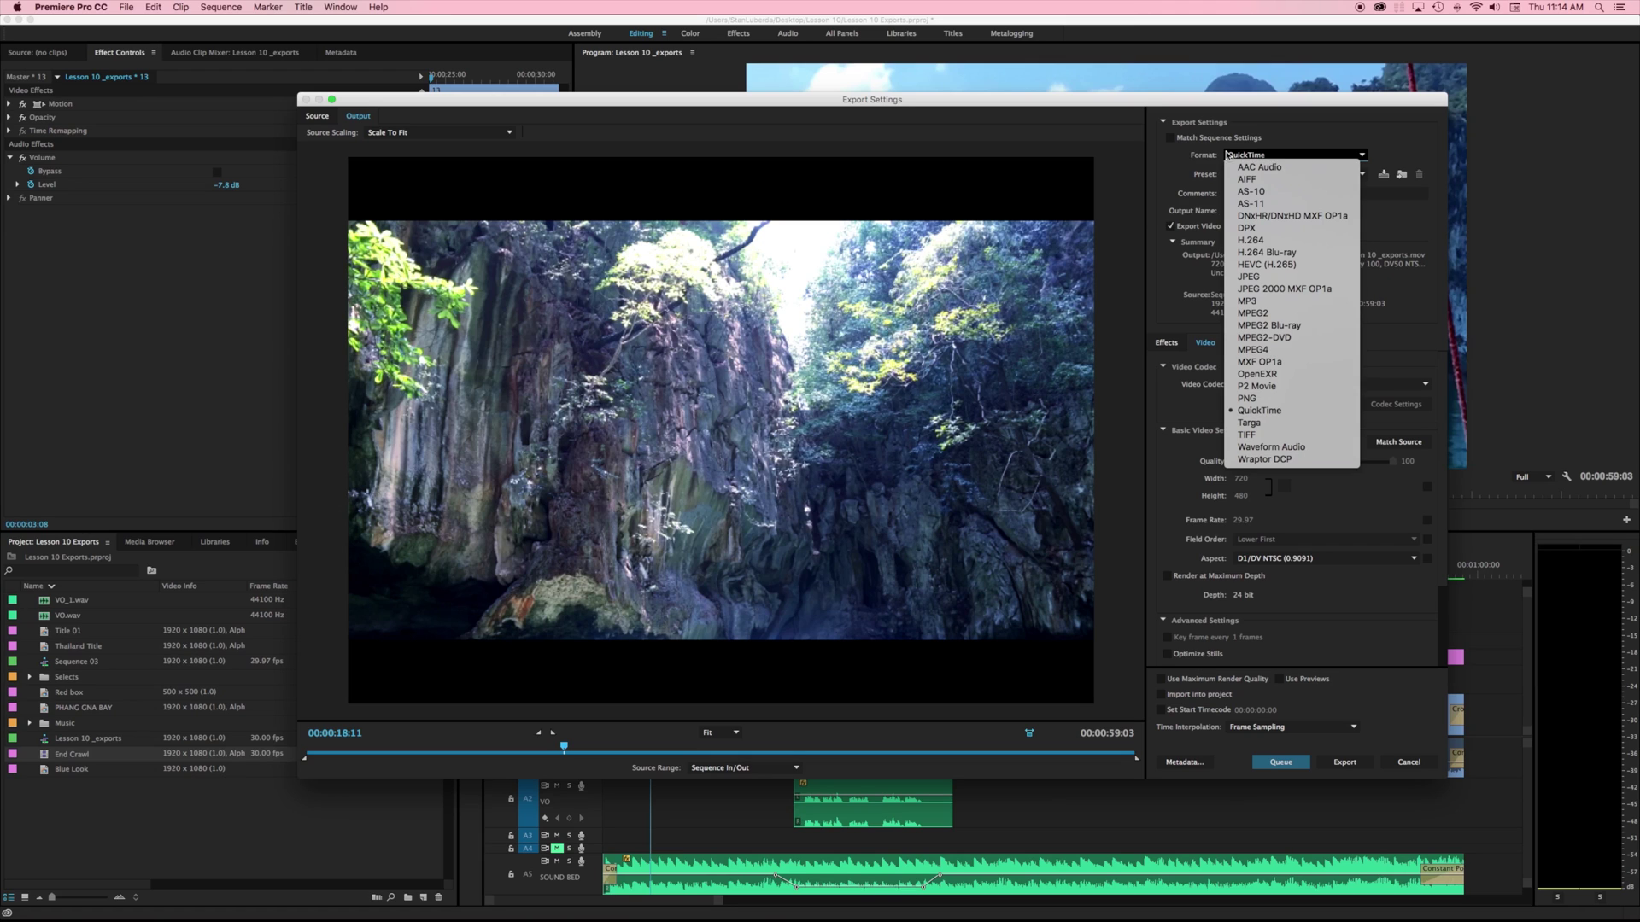
Return to H.264 with the Match Source - High bitrate preset and VBR, 2 pass encoding.
left_click(1285, 242)
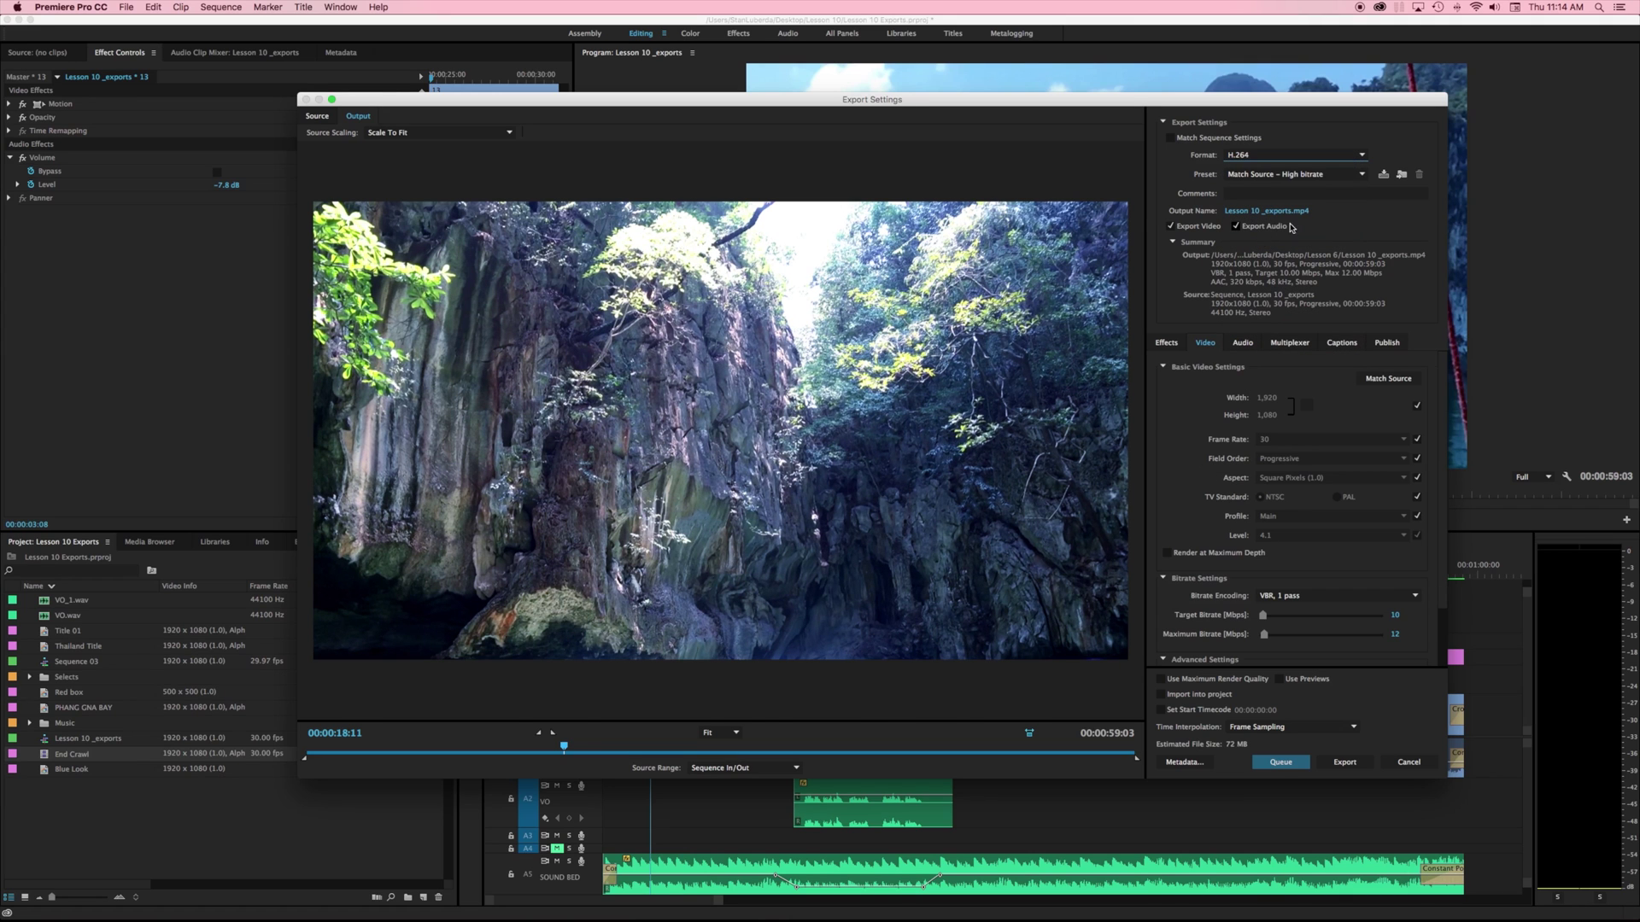
left_click(1270, 176)
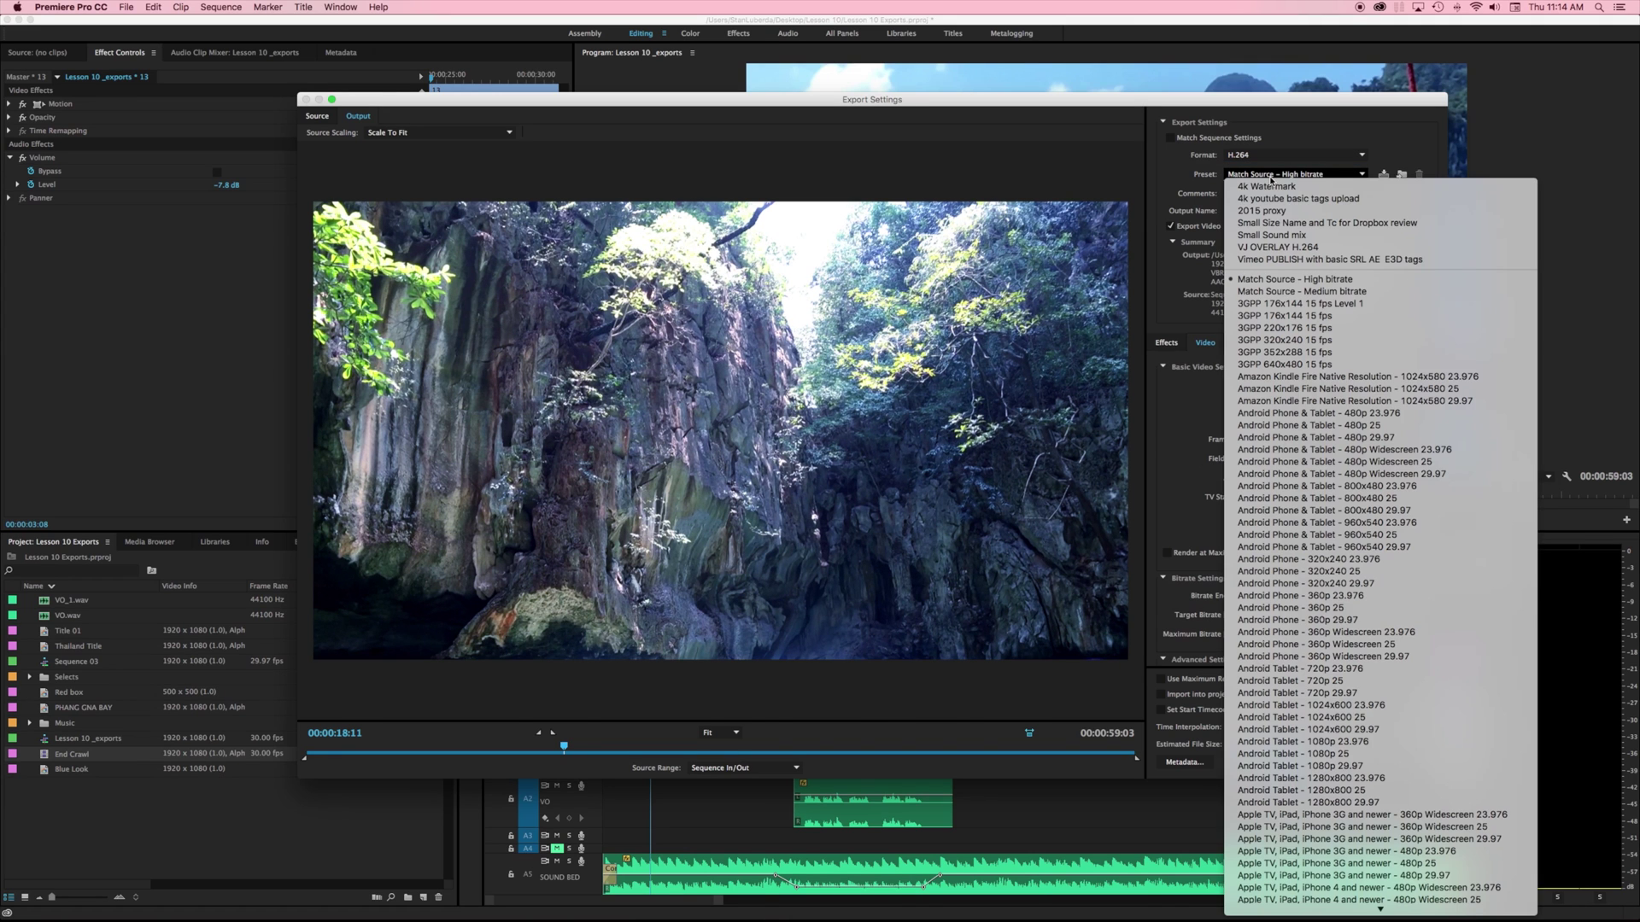
left_click(1272, 279)
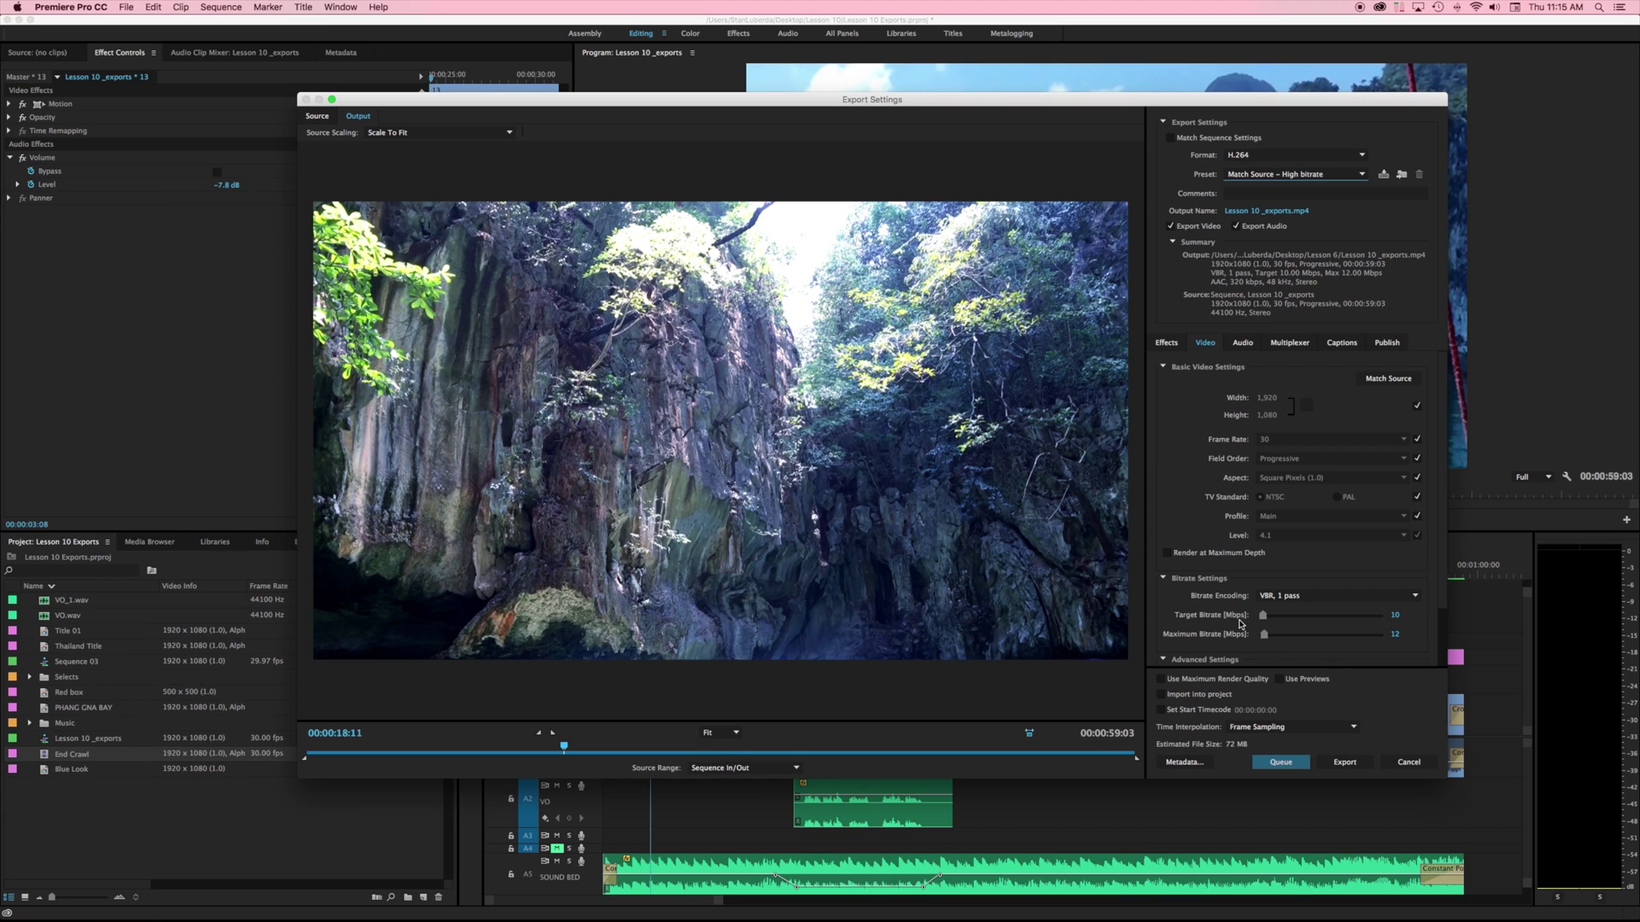
left_click(1309, 596)
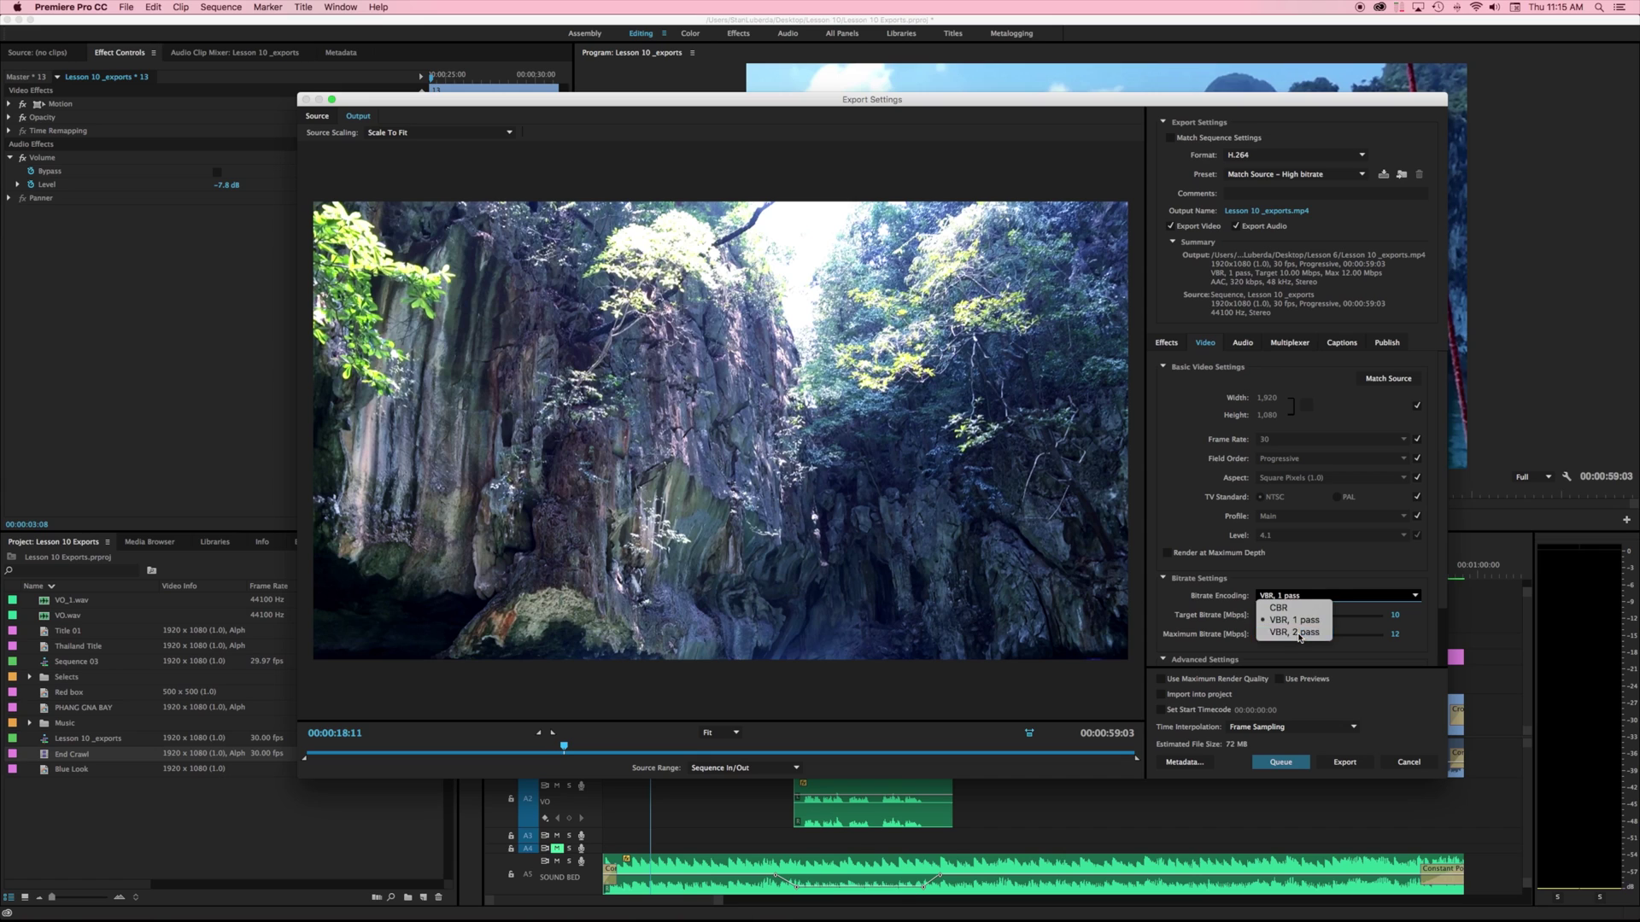
left_click(1297, 632)
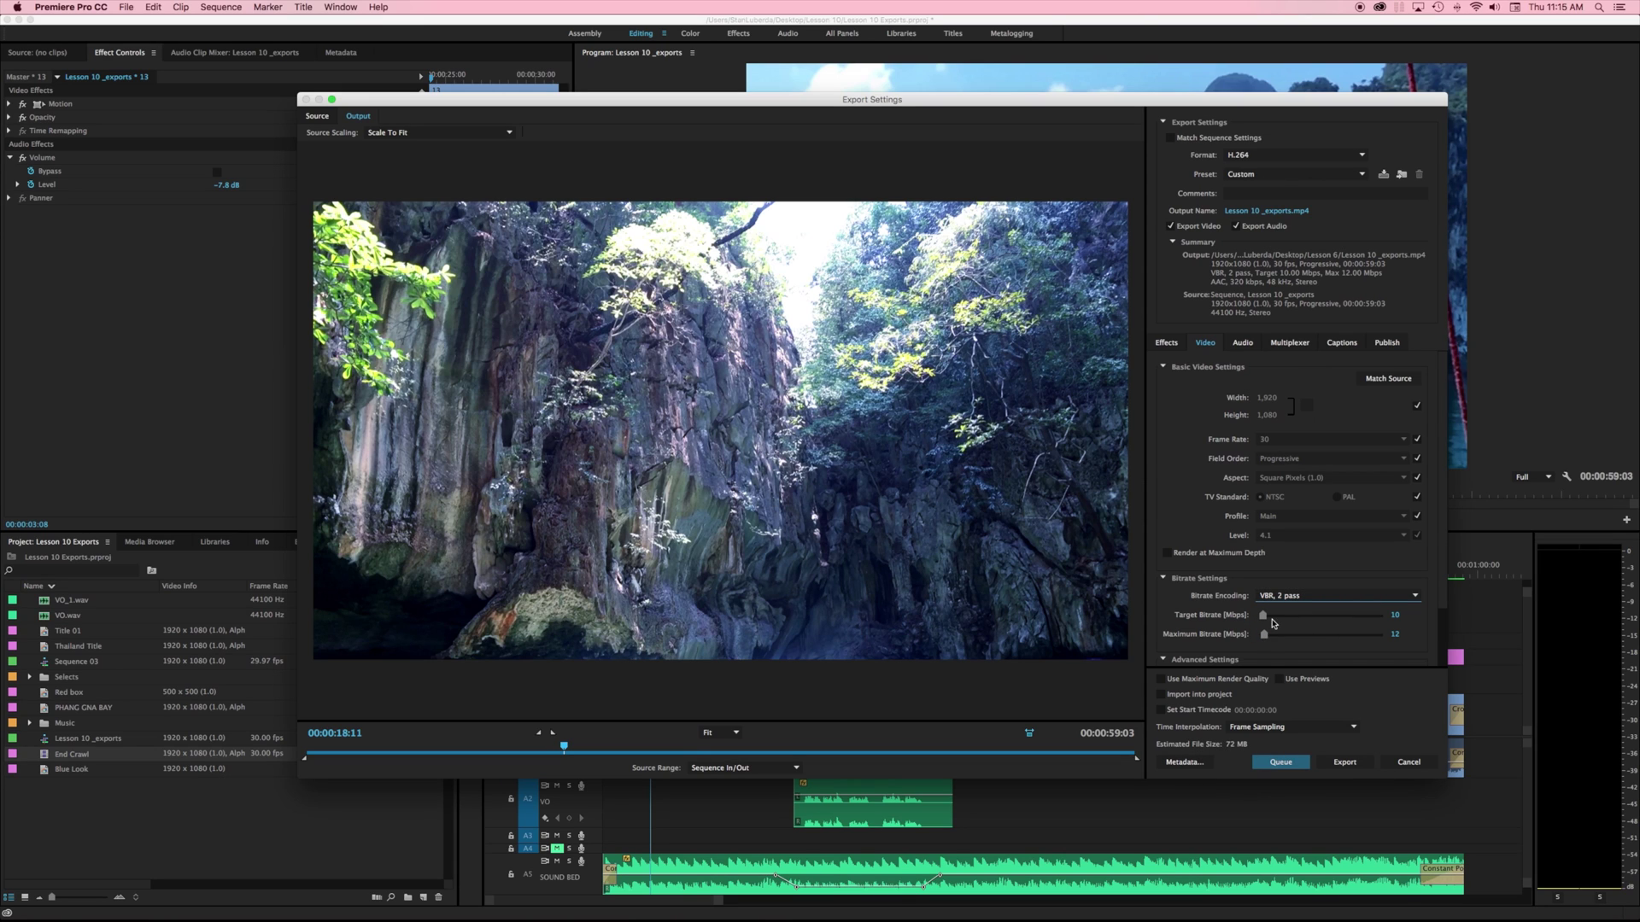
Set Target Bitrate to 5 Mbps and Maximum Bitrate to 8 Mbps, then preview the boat shot.
left_click(1394, 615)
type("5")
key("Return")
left_click(1396, 635)
type("8")
key("Return")
left_click_drag(563, 748, 656, 748)
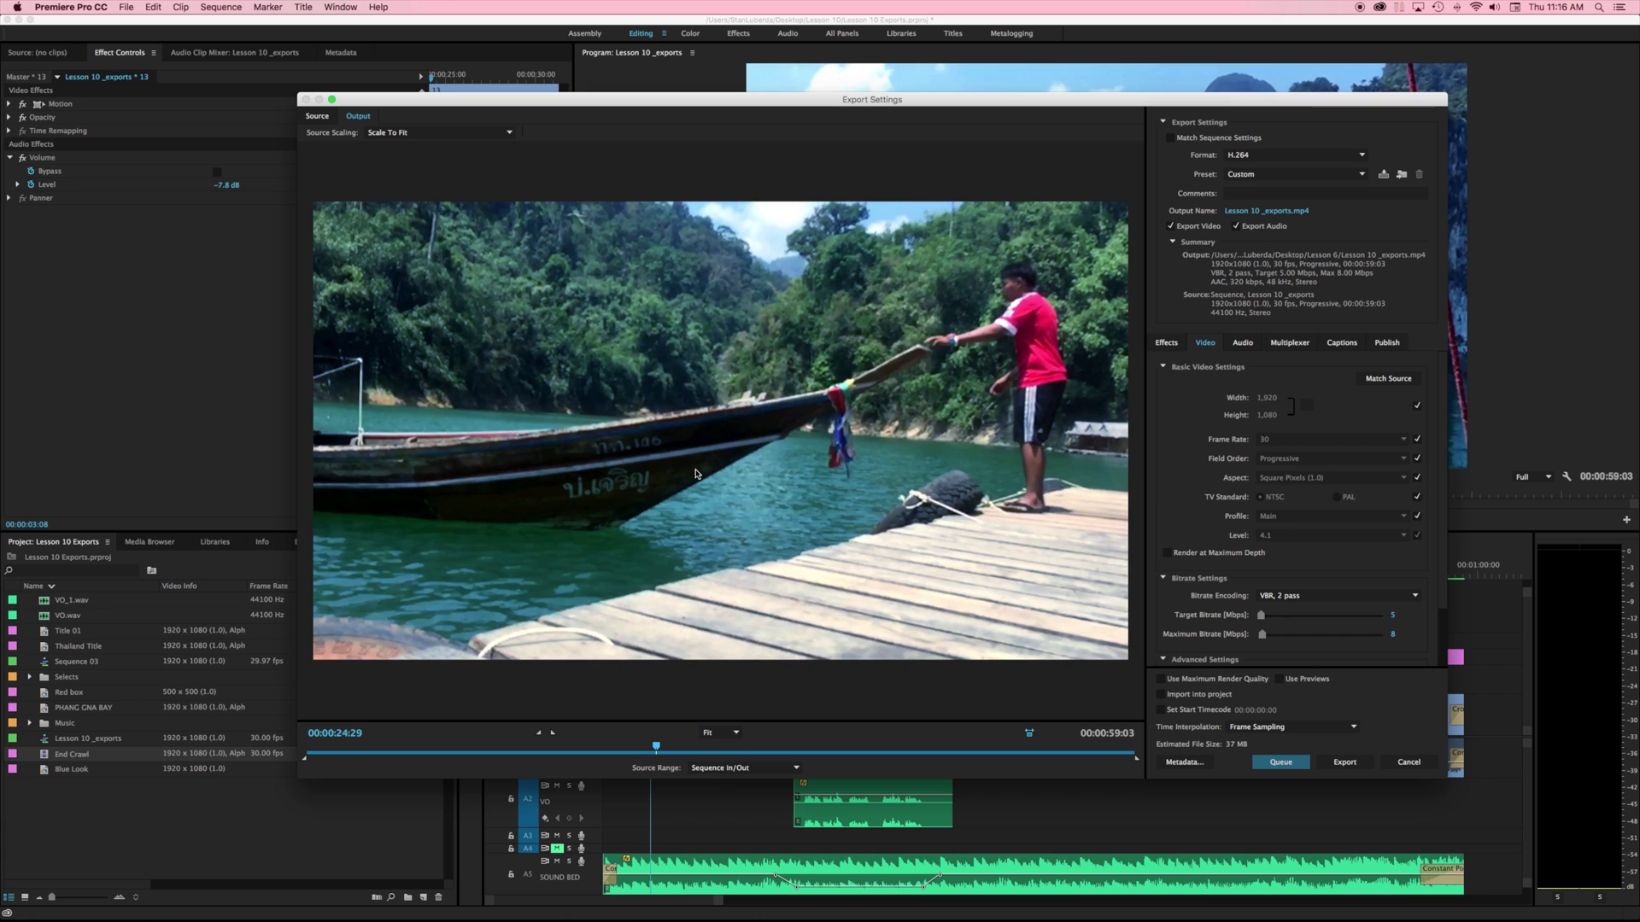
Keep Bitrate Encoding on VBR, 2 pass, then bring up the export Preset list.
left_click(1311, 598)
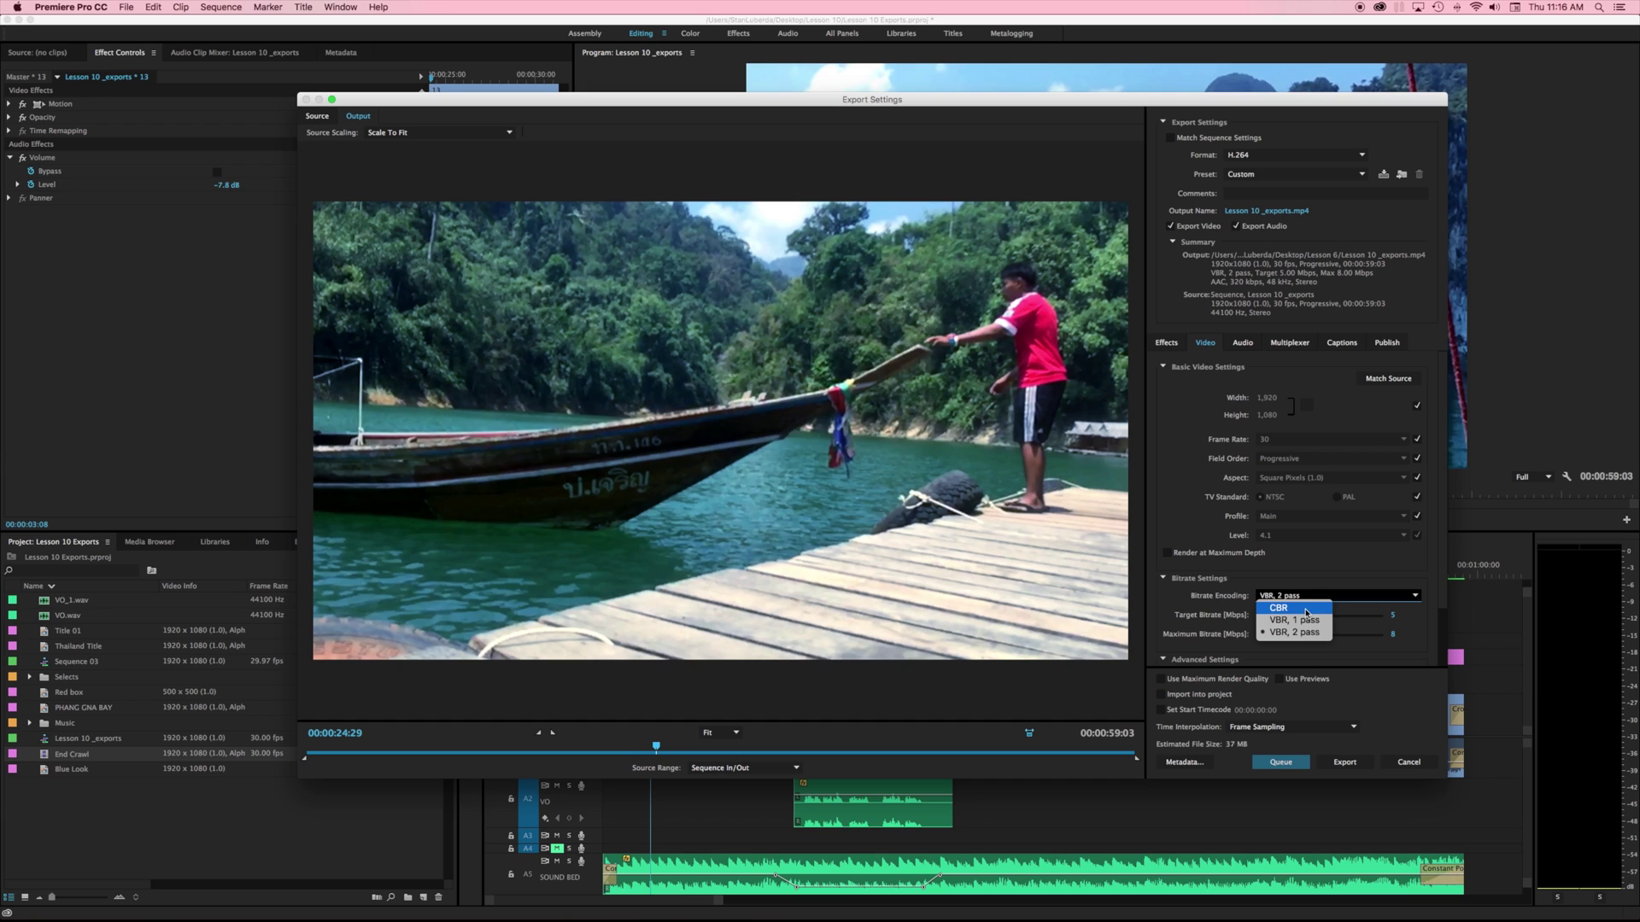
left_click(1321, 571)
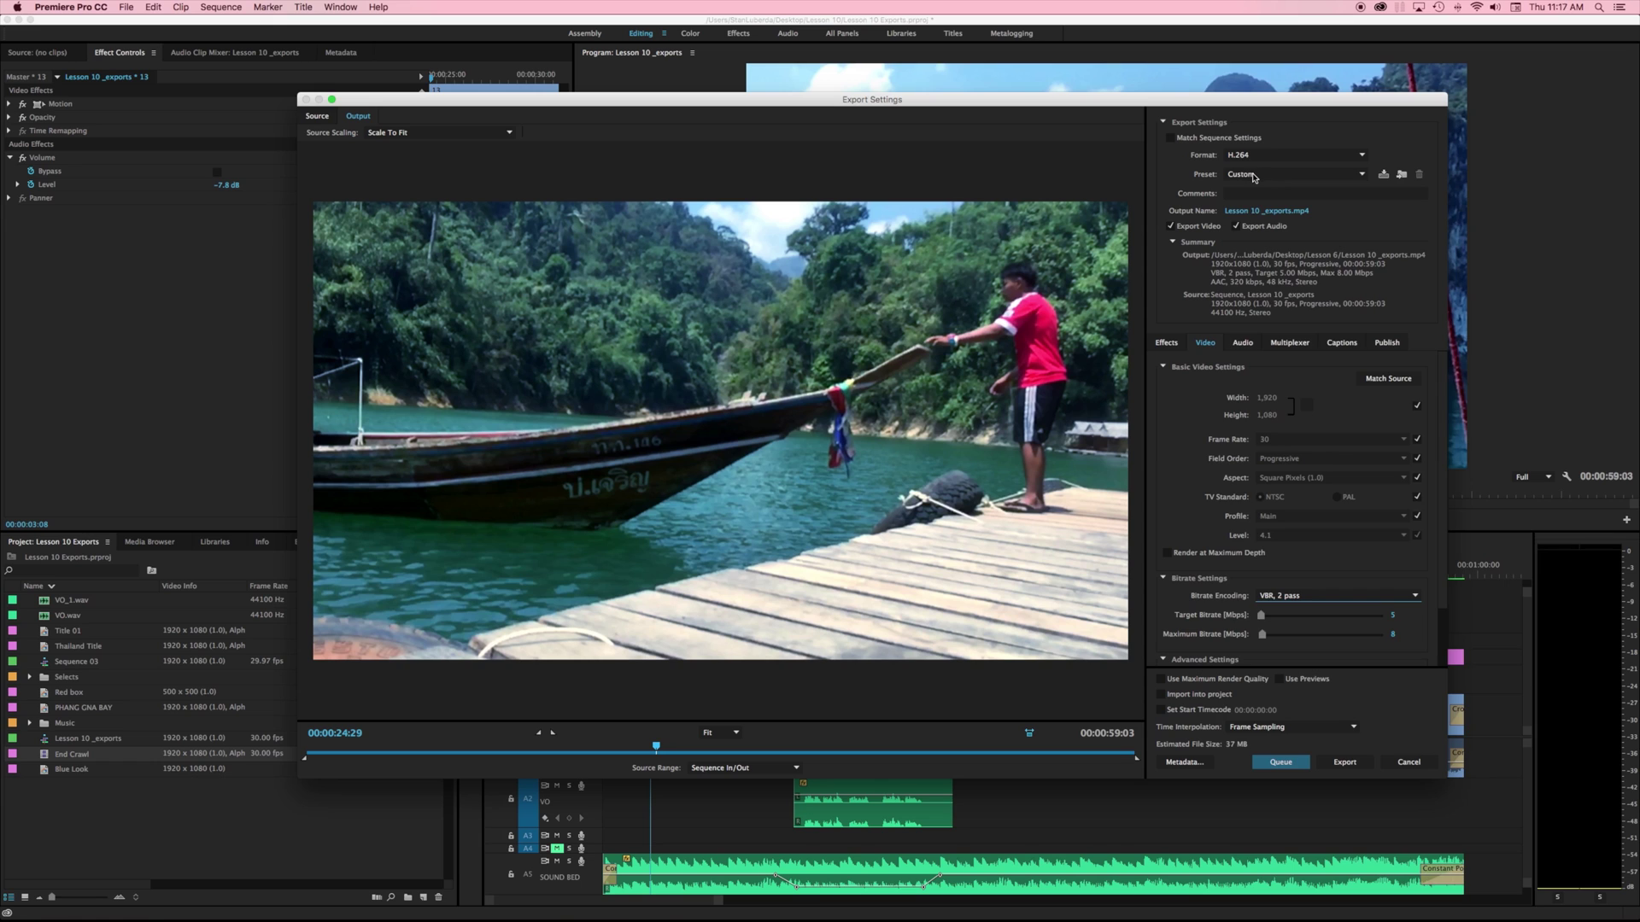
left_click(1254, 175)
Apply the Match Source - High bitrate preset and set the output width to 1920.
left_click(1290, 300)
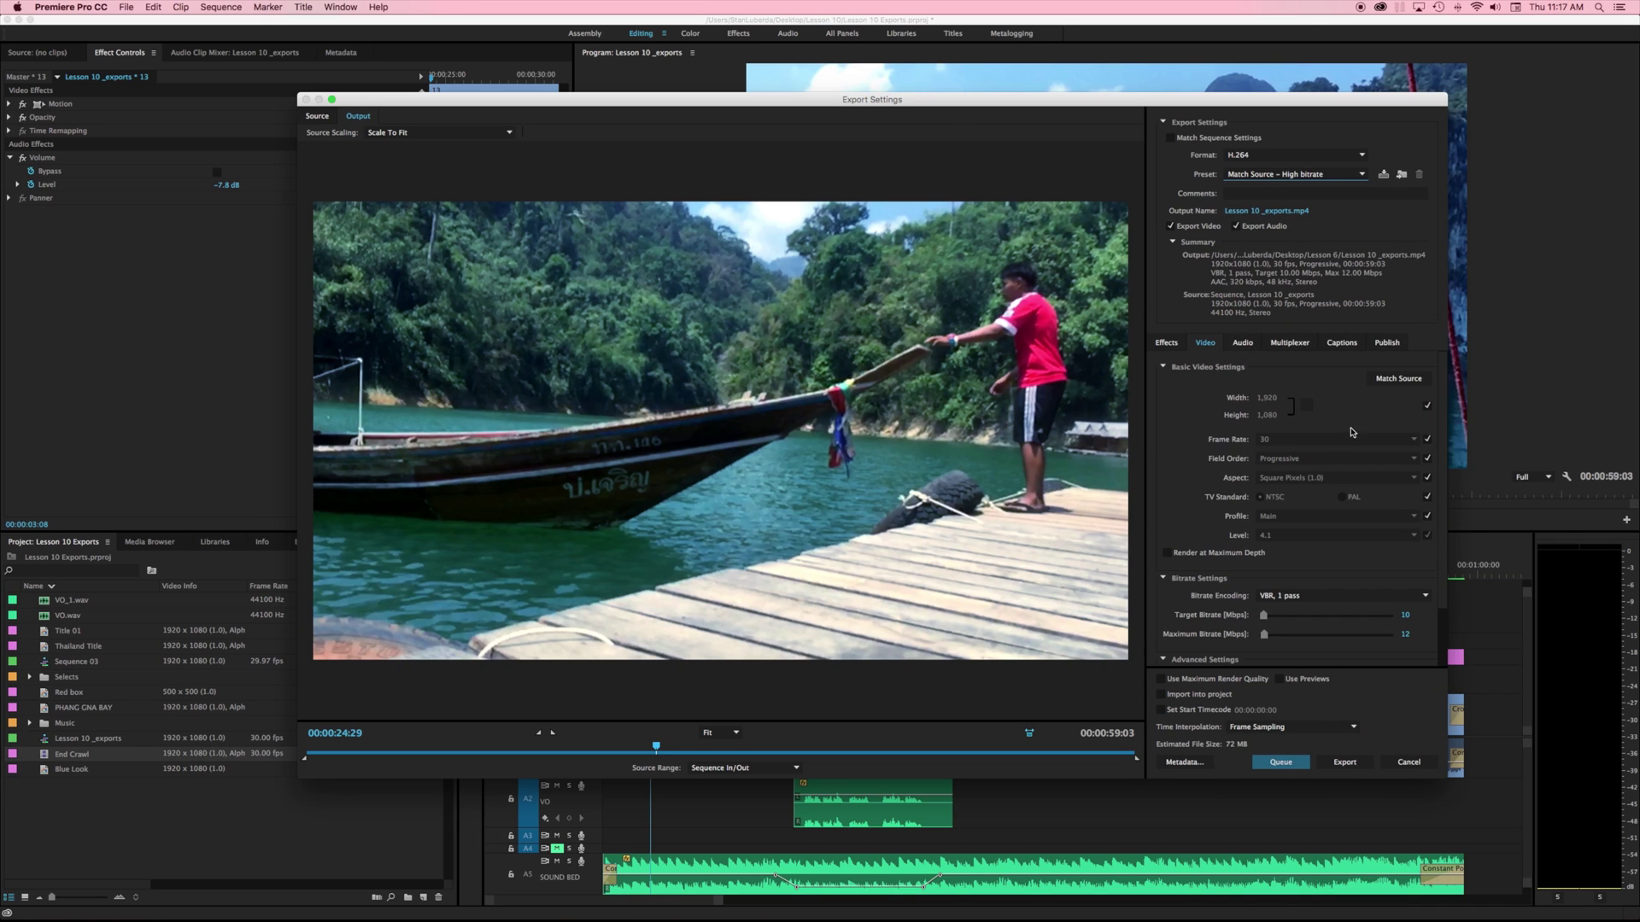
left_click(1427, 405)
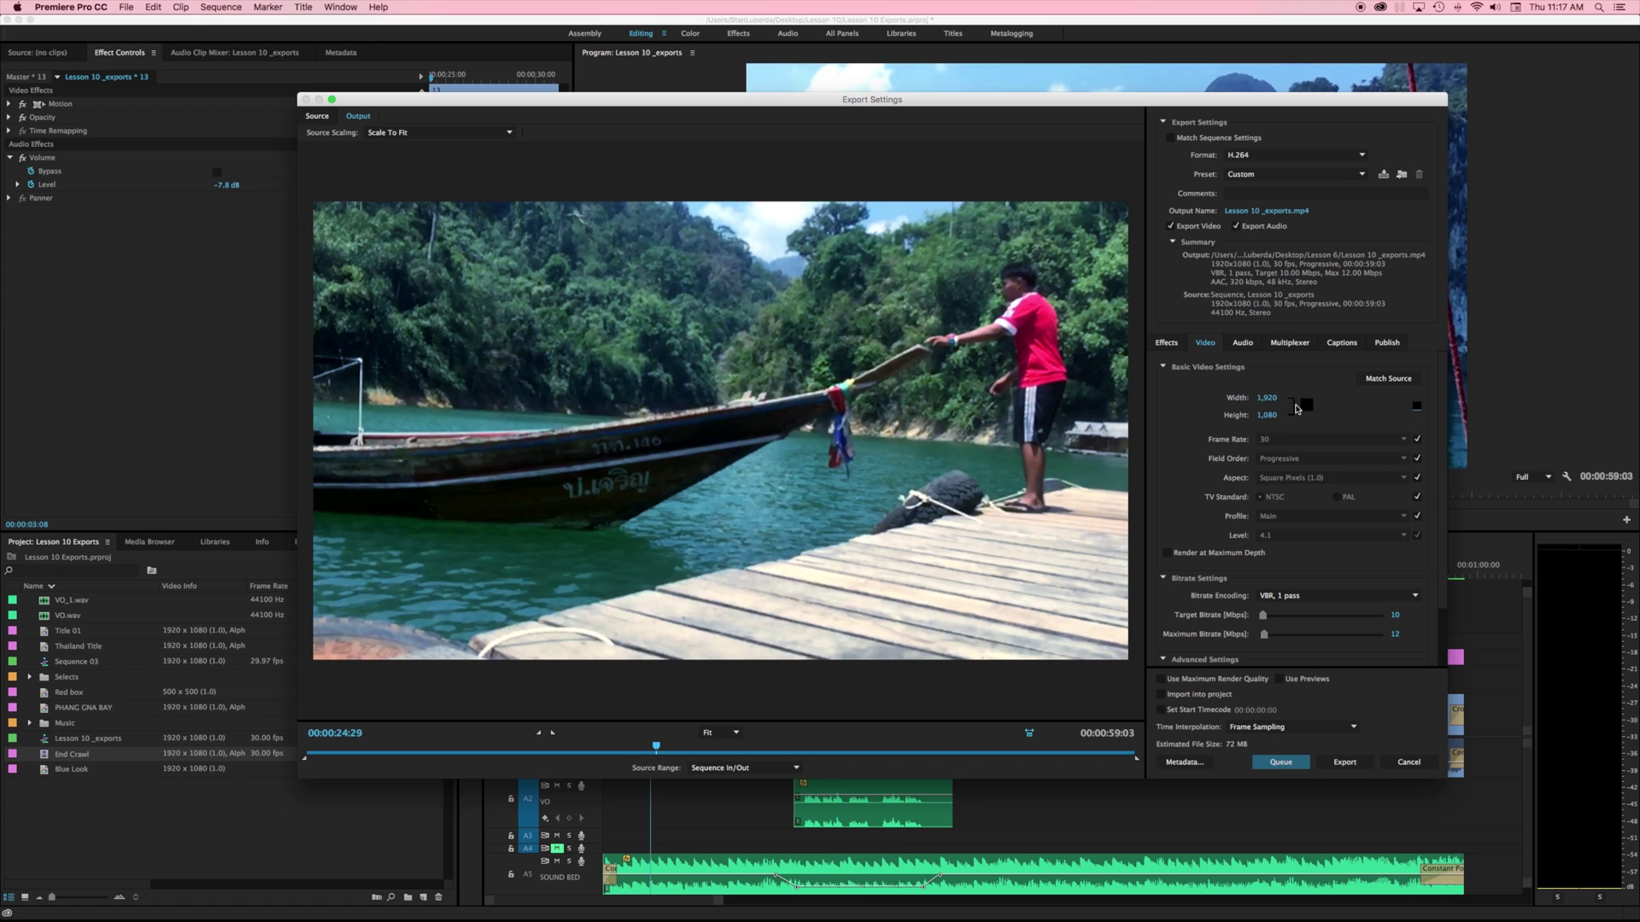
left_click_drag(1274, 404, 629, 382)
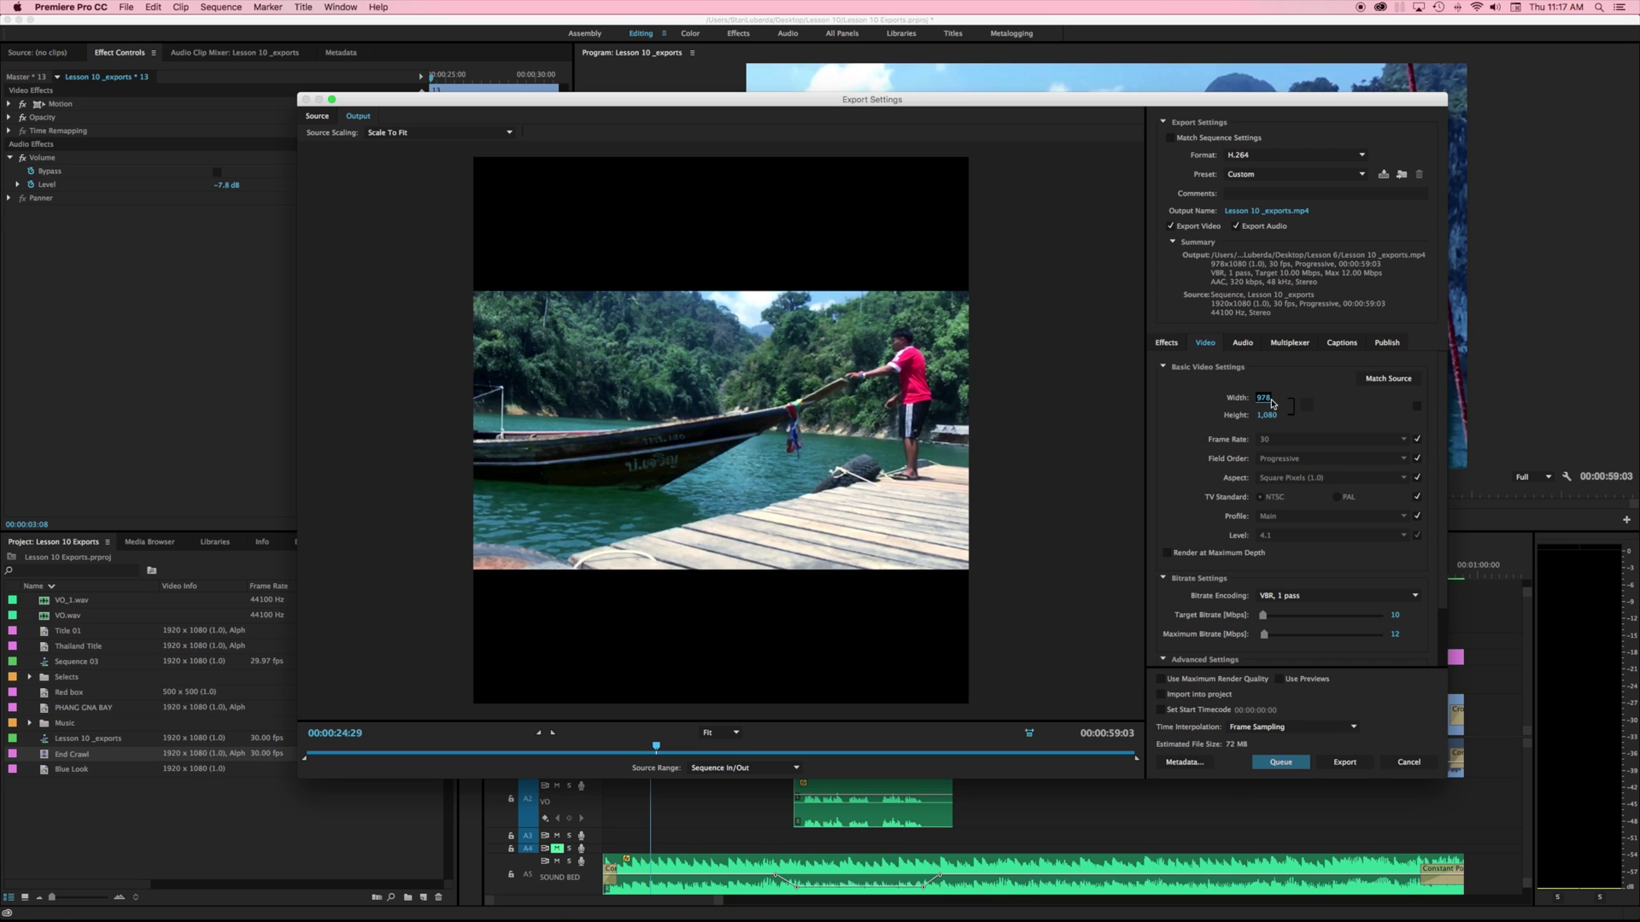
left_click(1265, 398)
type("1920")
key("Return")
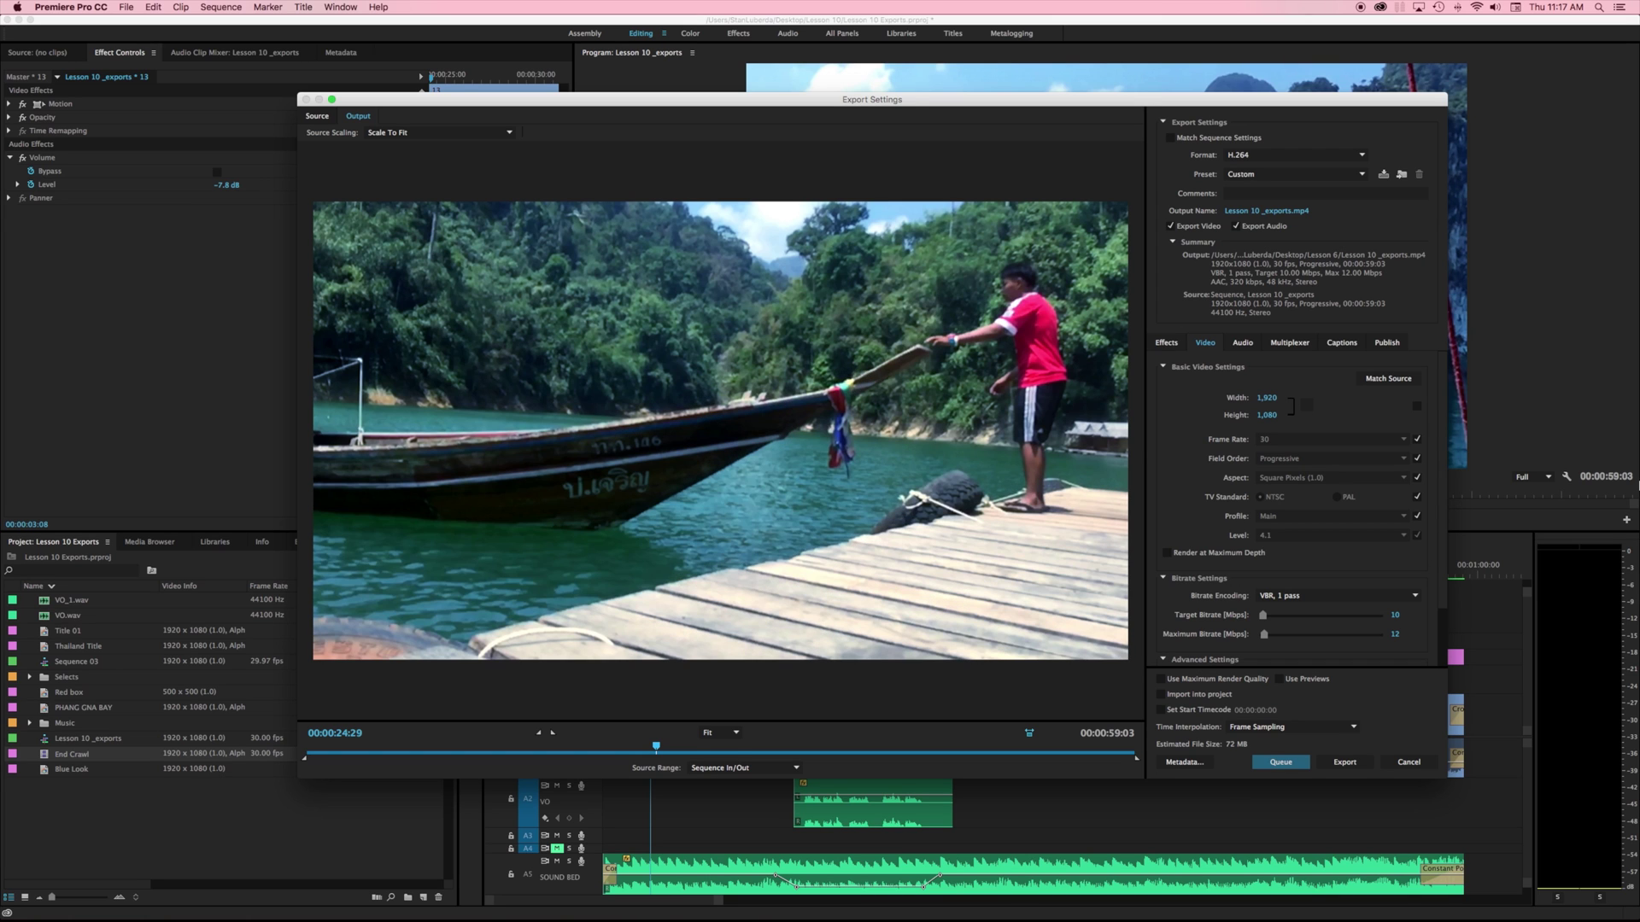
scroll(1393, 540, "down", 3)
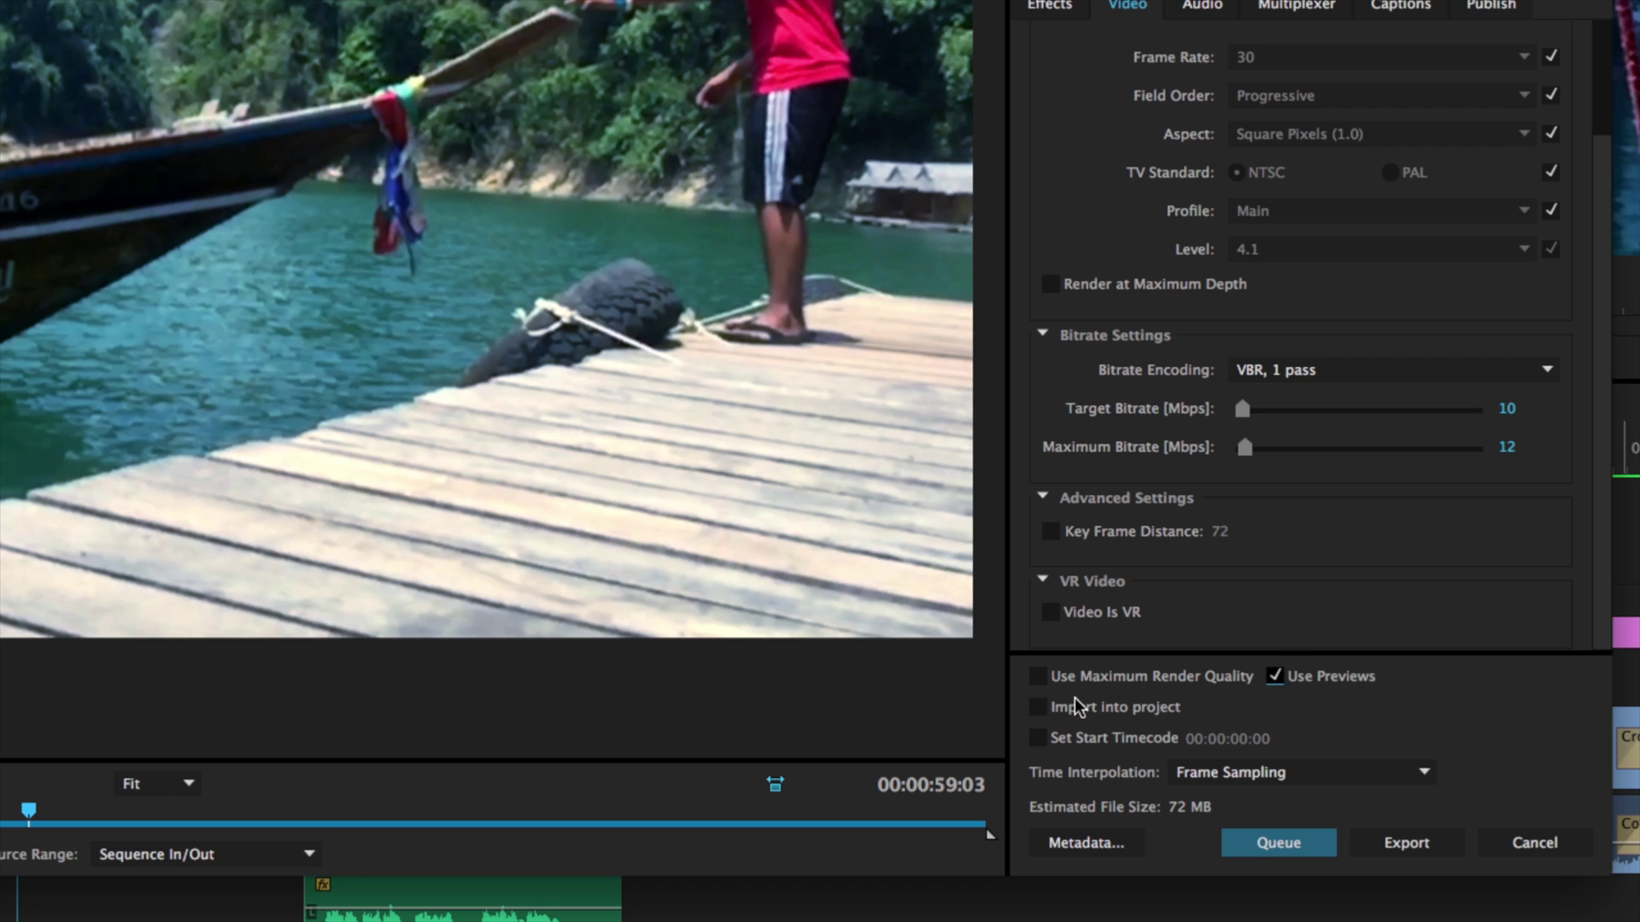
Turn on Import into project for the finished H.264 export.
left_click(1038, 708)
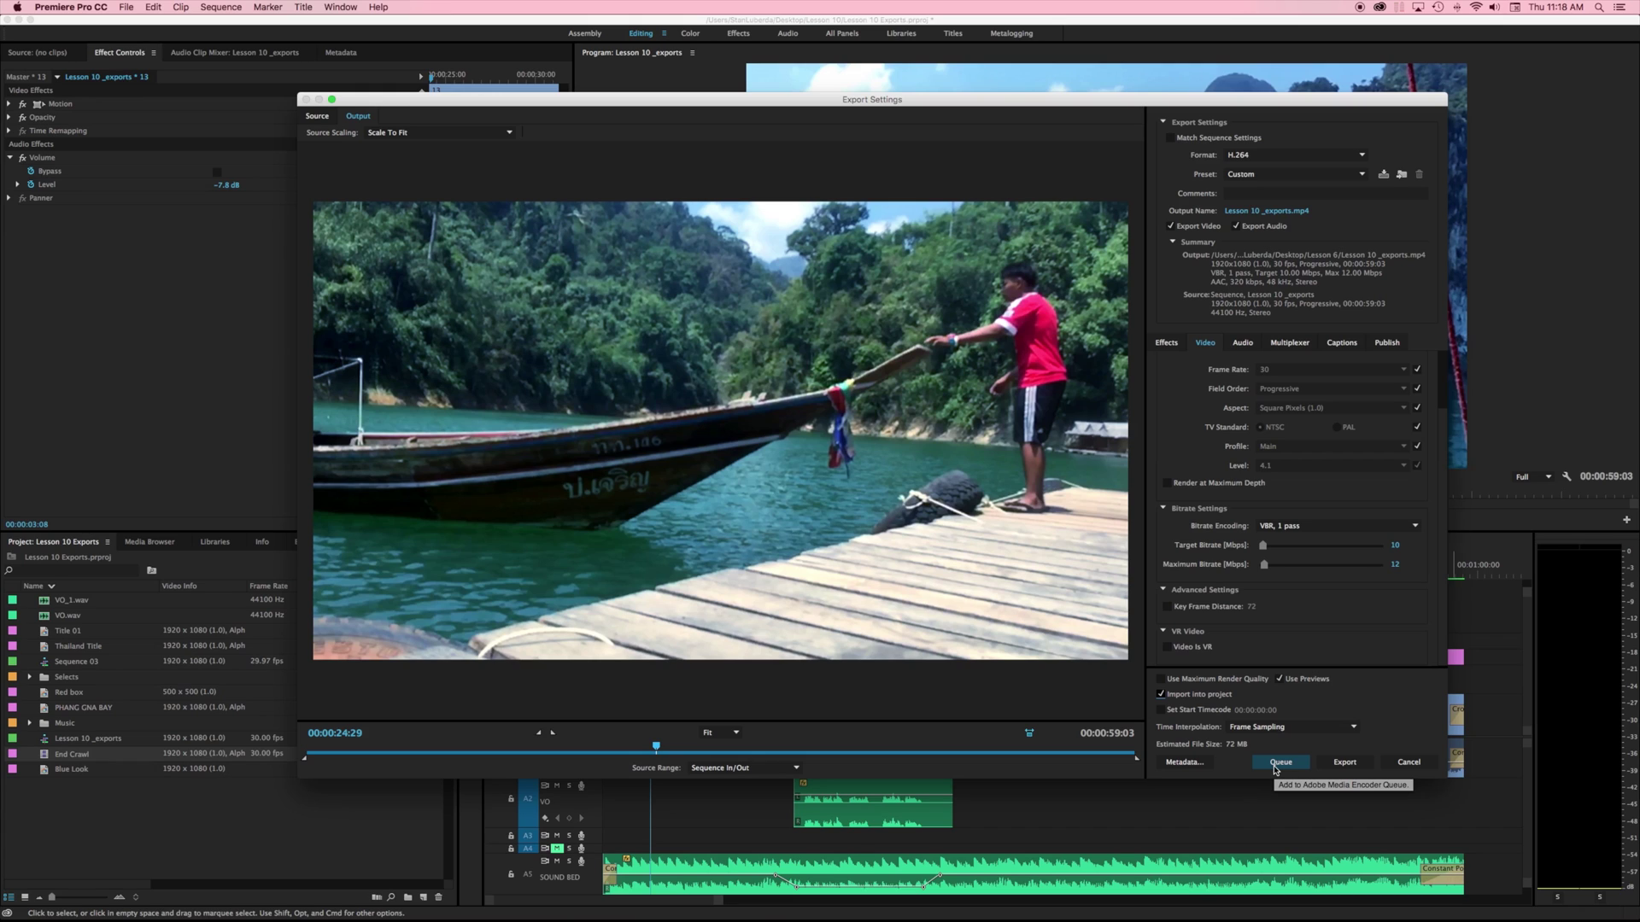
left_click(1275, 770)
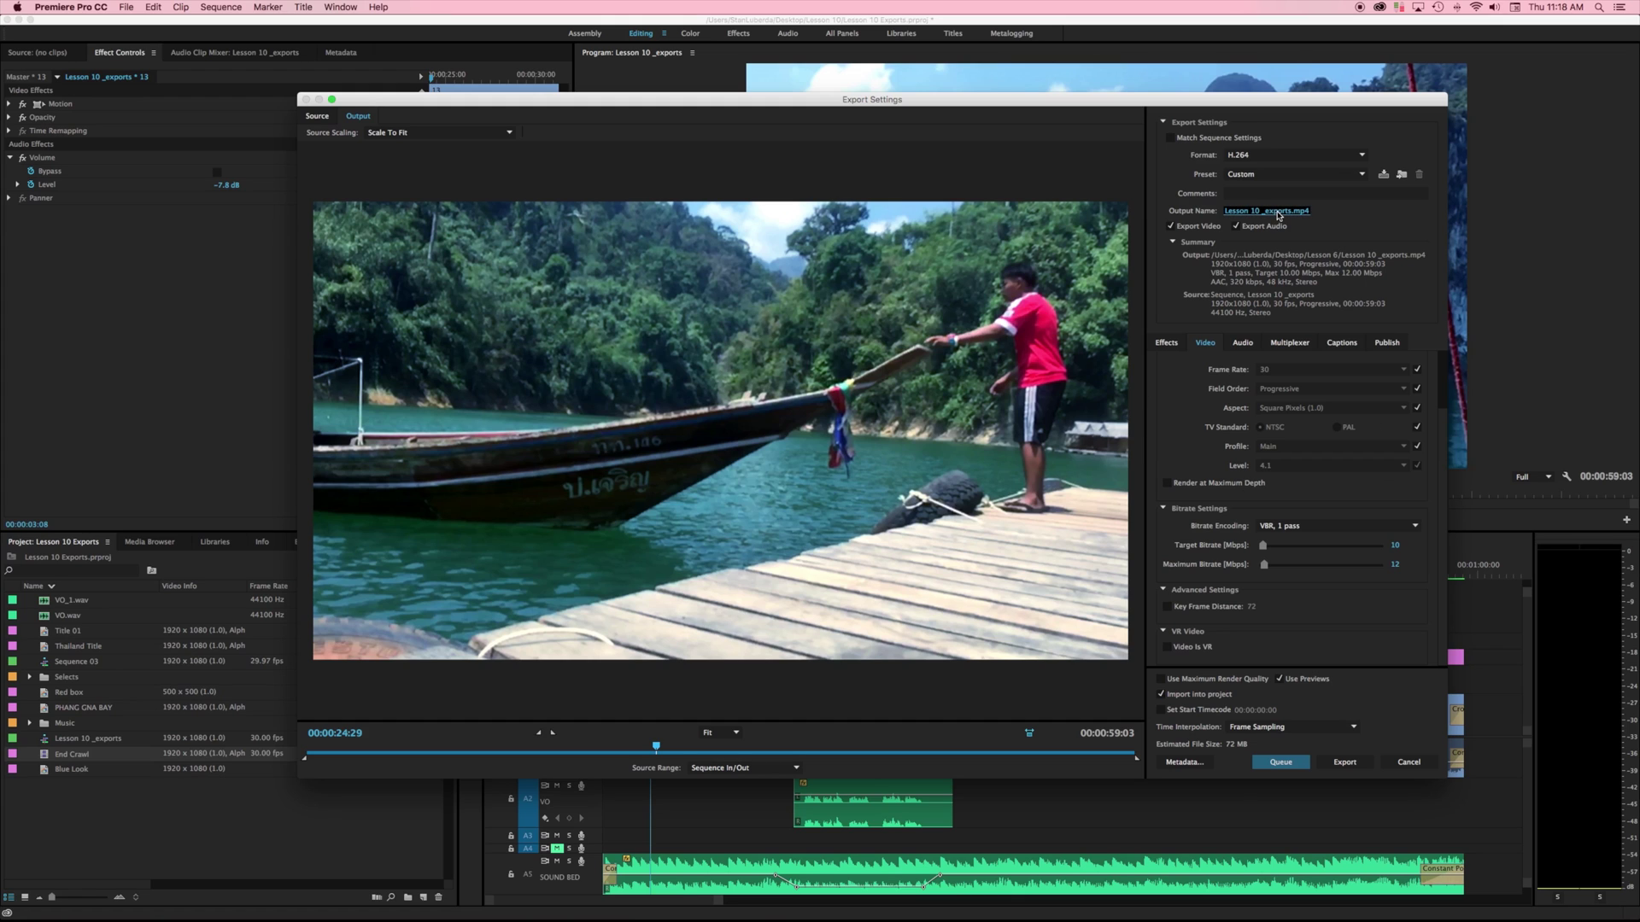
Name the output Lesson 10 Export 1080.mp4 and save it to Desktop > Lesson 10.
left_click(1279, 215)
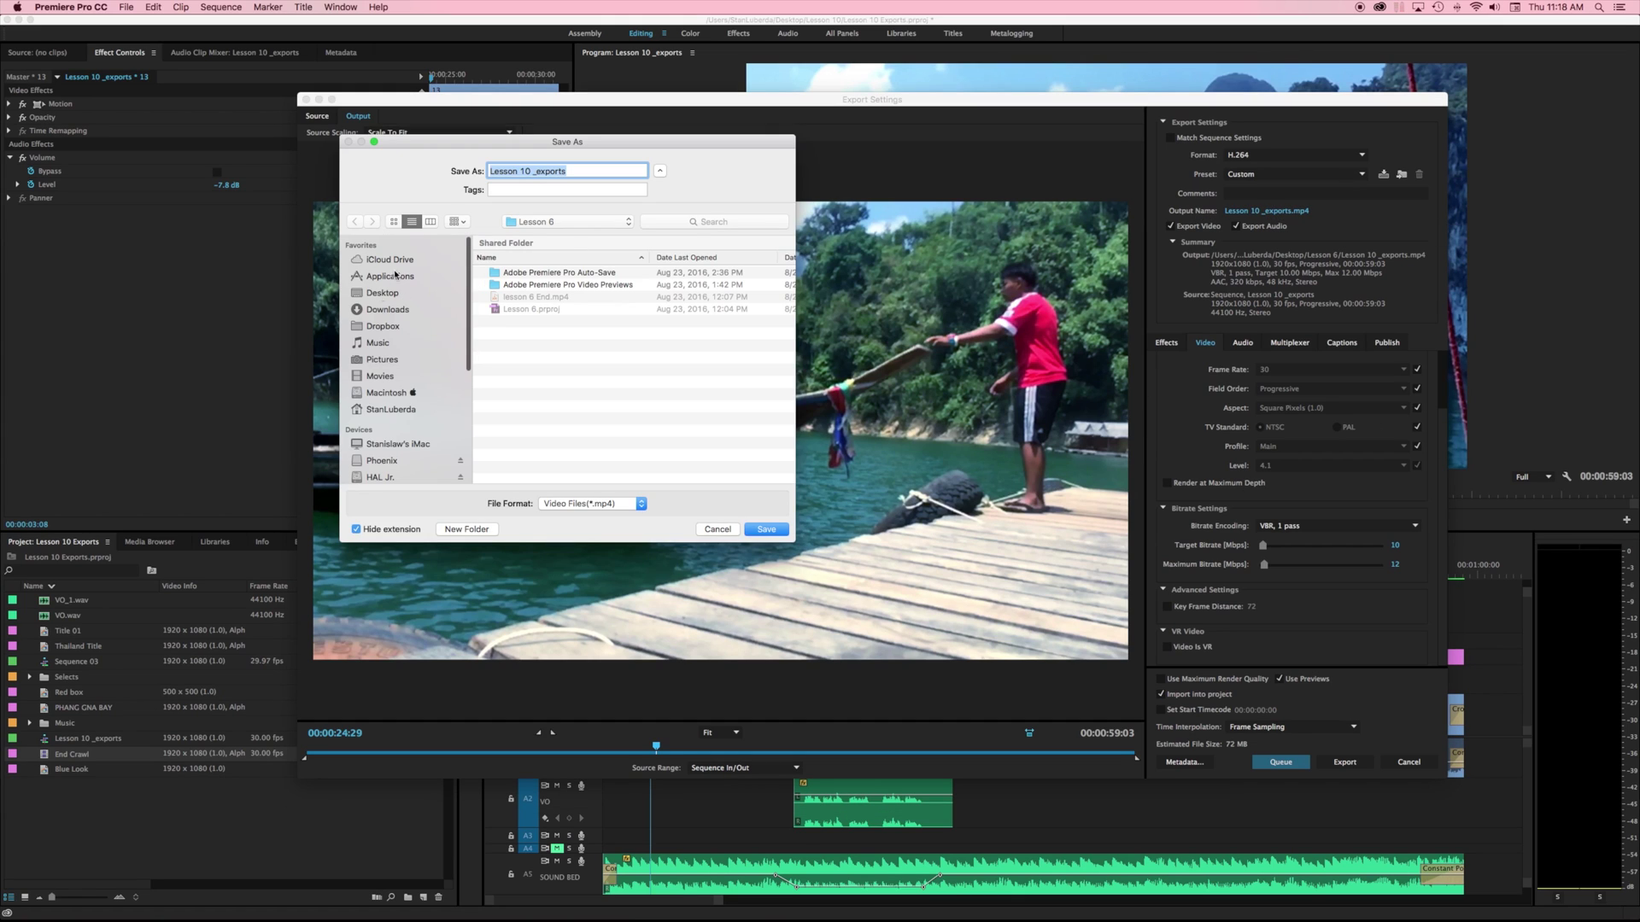
left_click(530, 223)
left_click(531, 237)
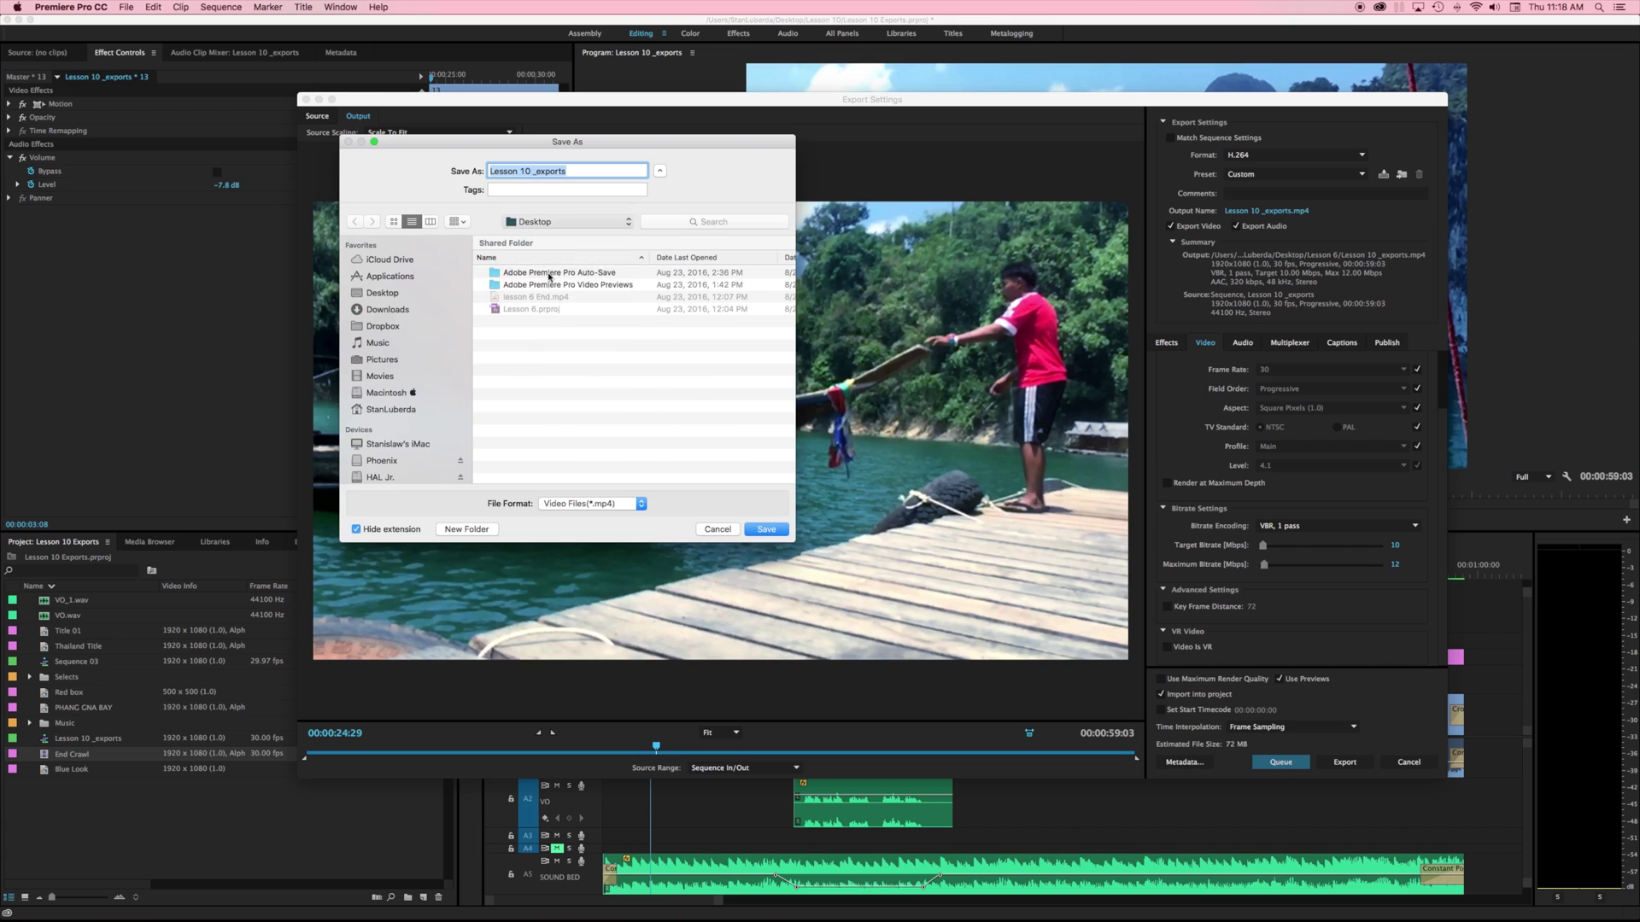
double_click(522, 394)
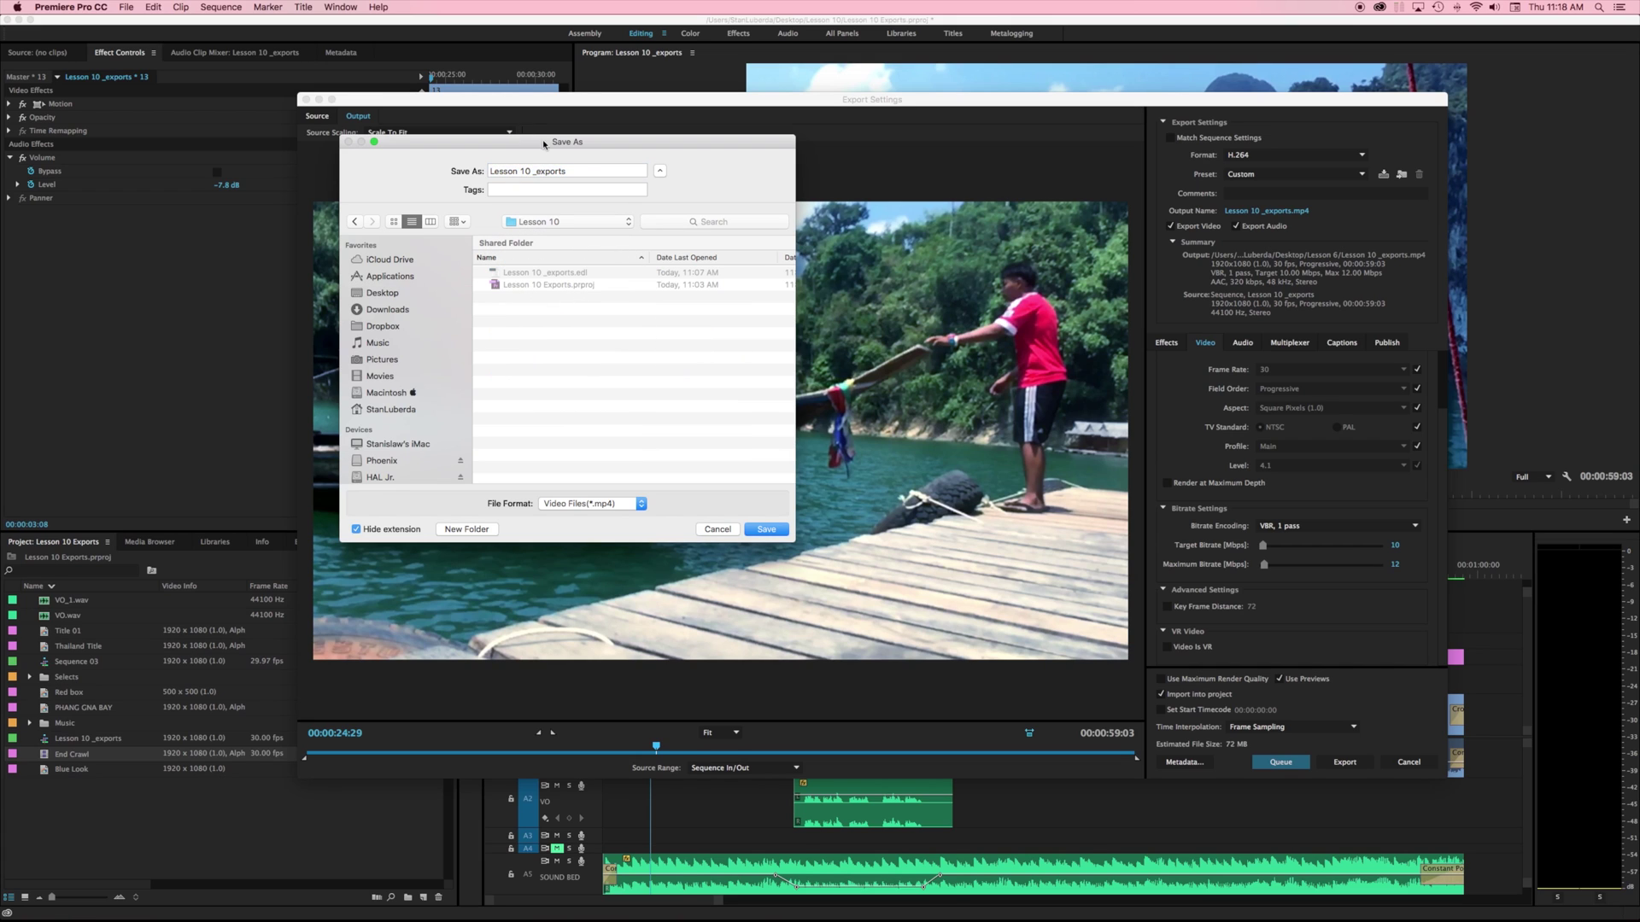
double_click(546, 172)
type("Export 1080")
left_click(774, 533)
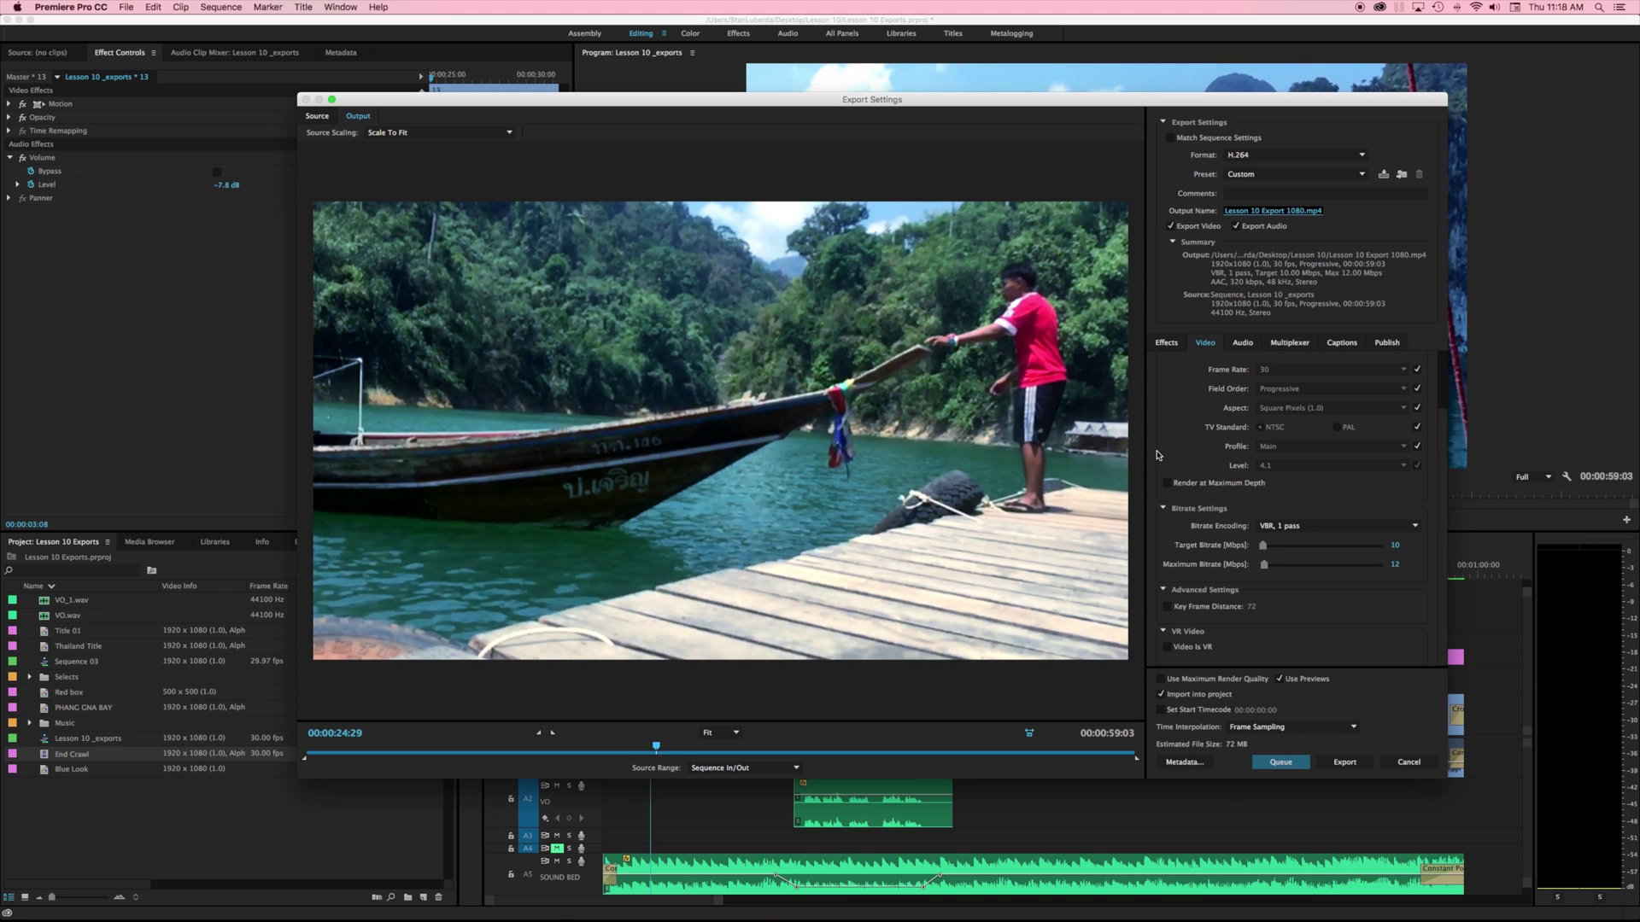
left_click(1344, 763)
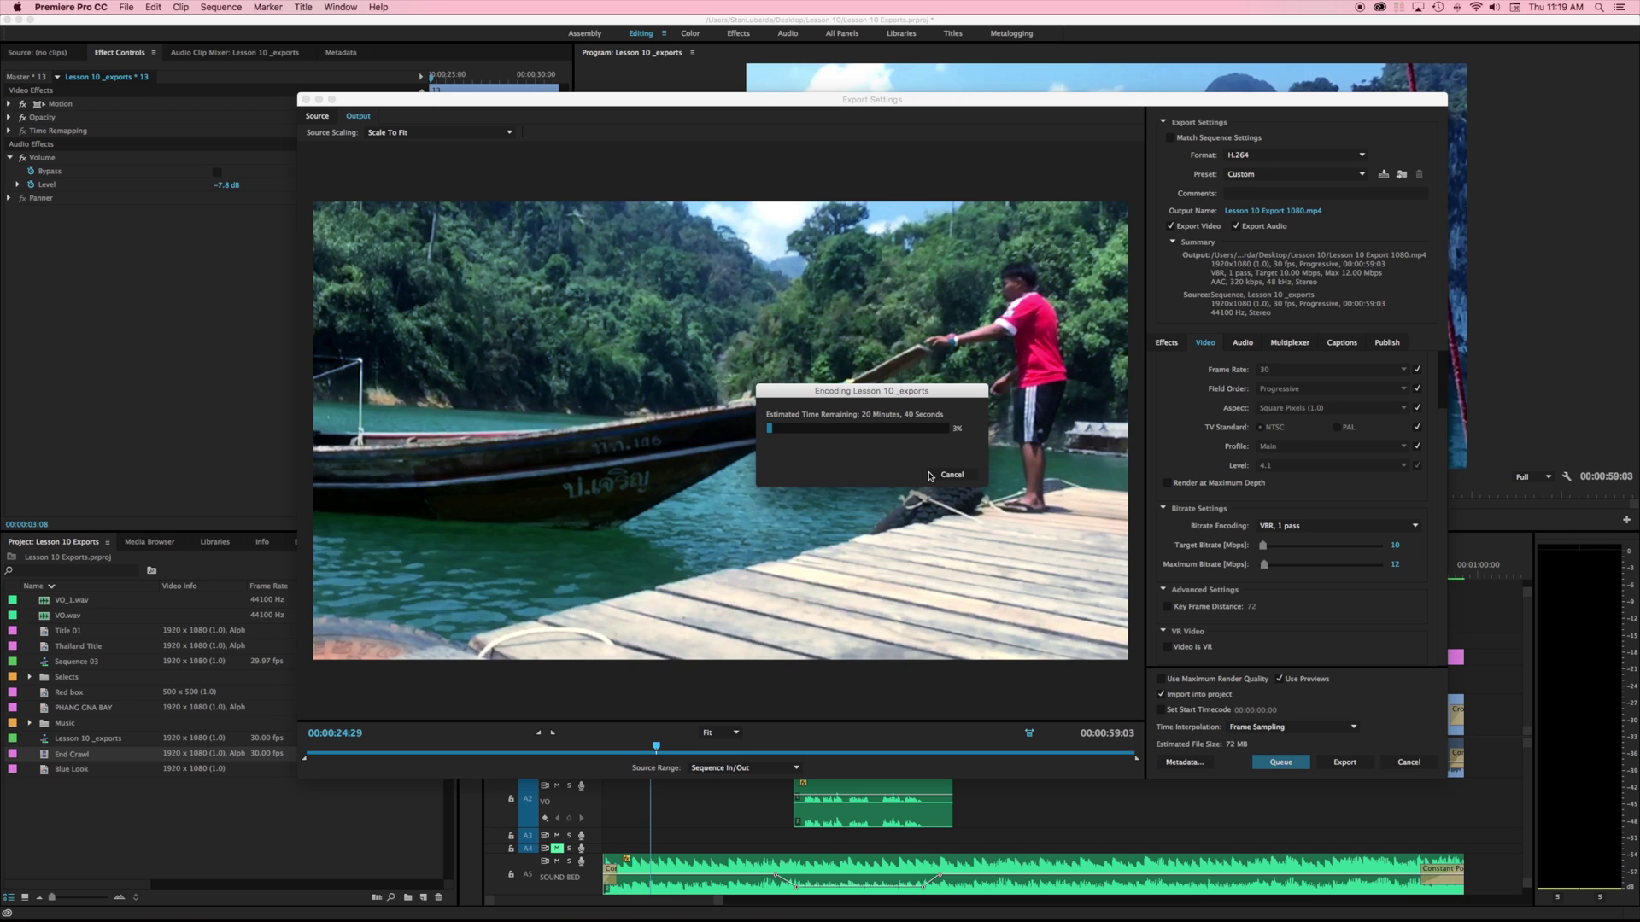
left_click(958, 477)
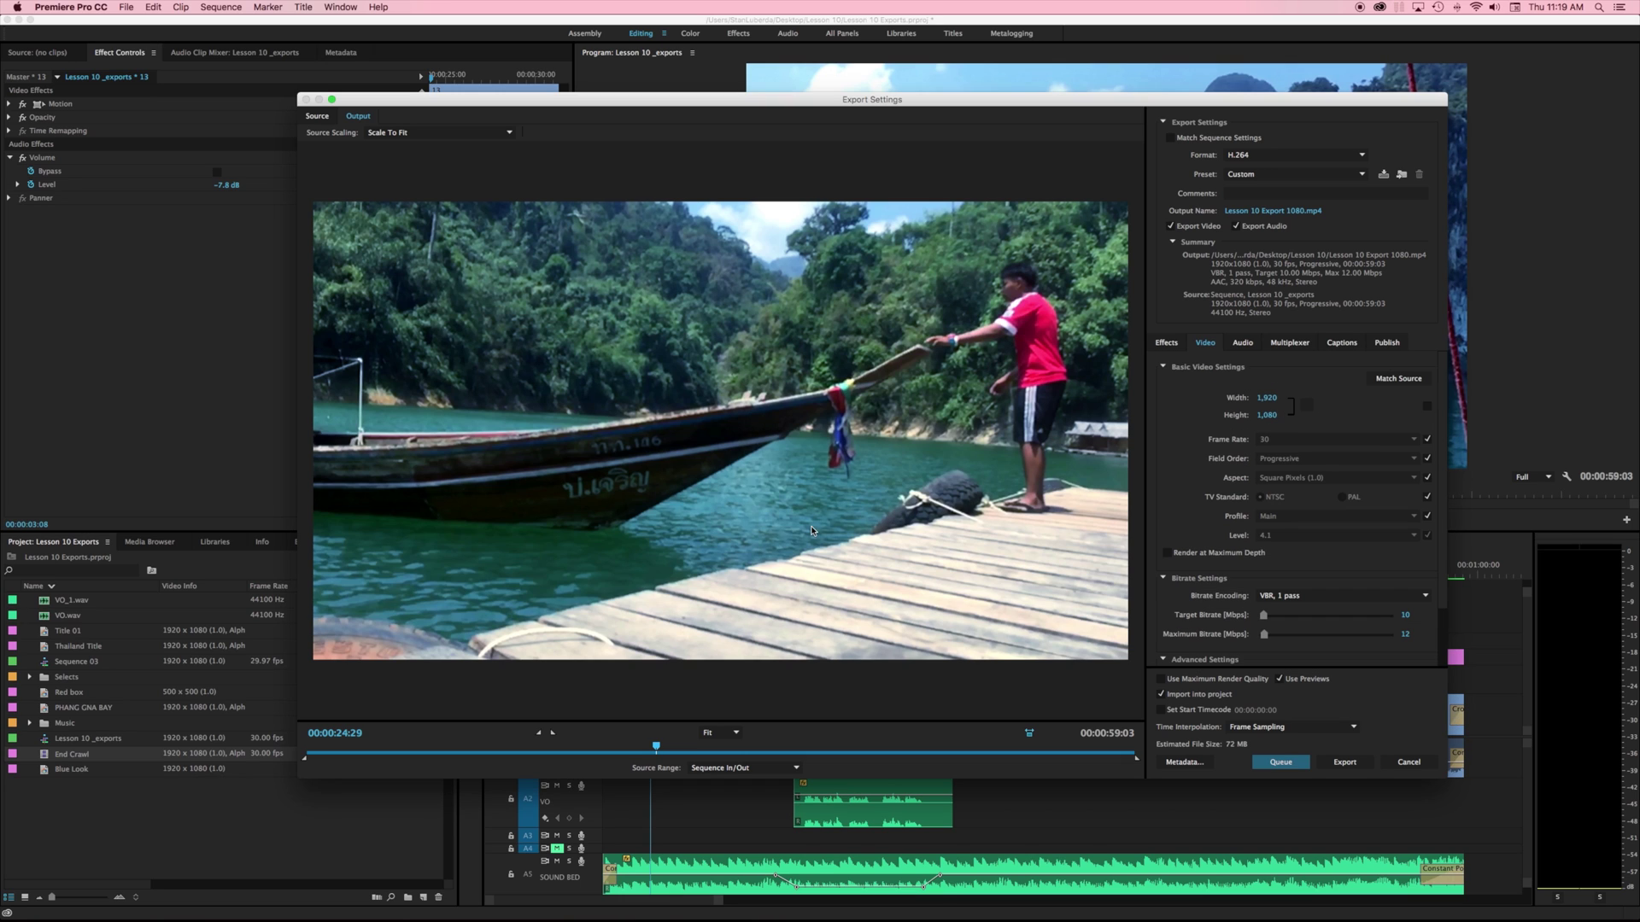
Queue the export in Media Encoder and bring the Media Encoder window forward.
left_click(1281, 762)
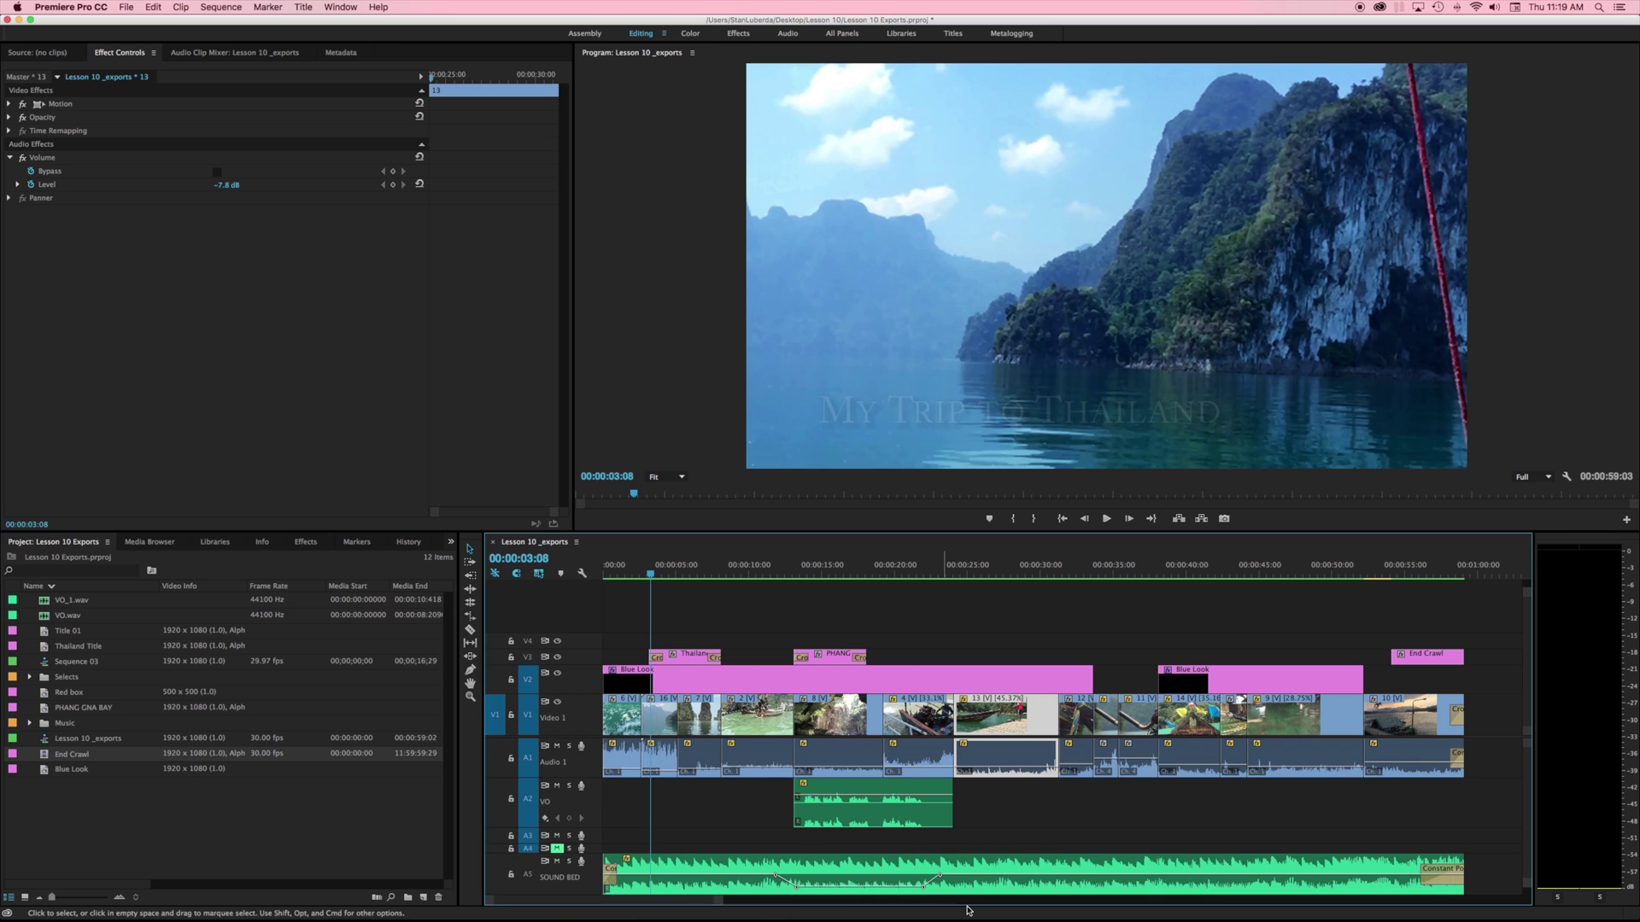
mouse_move(995, 896)
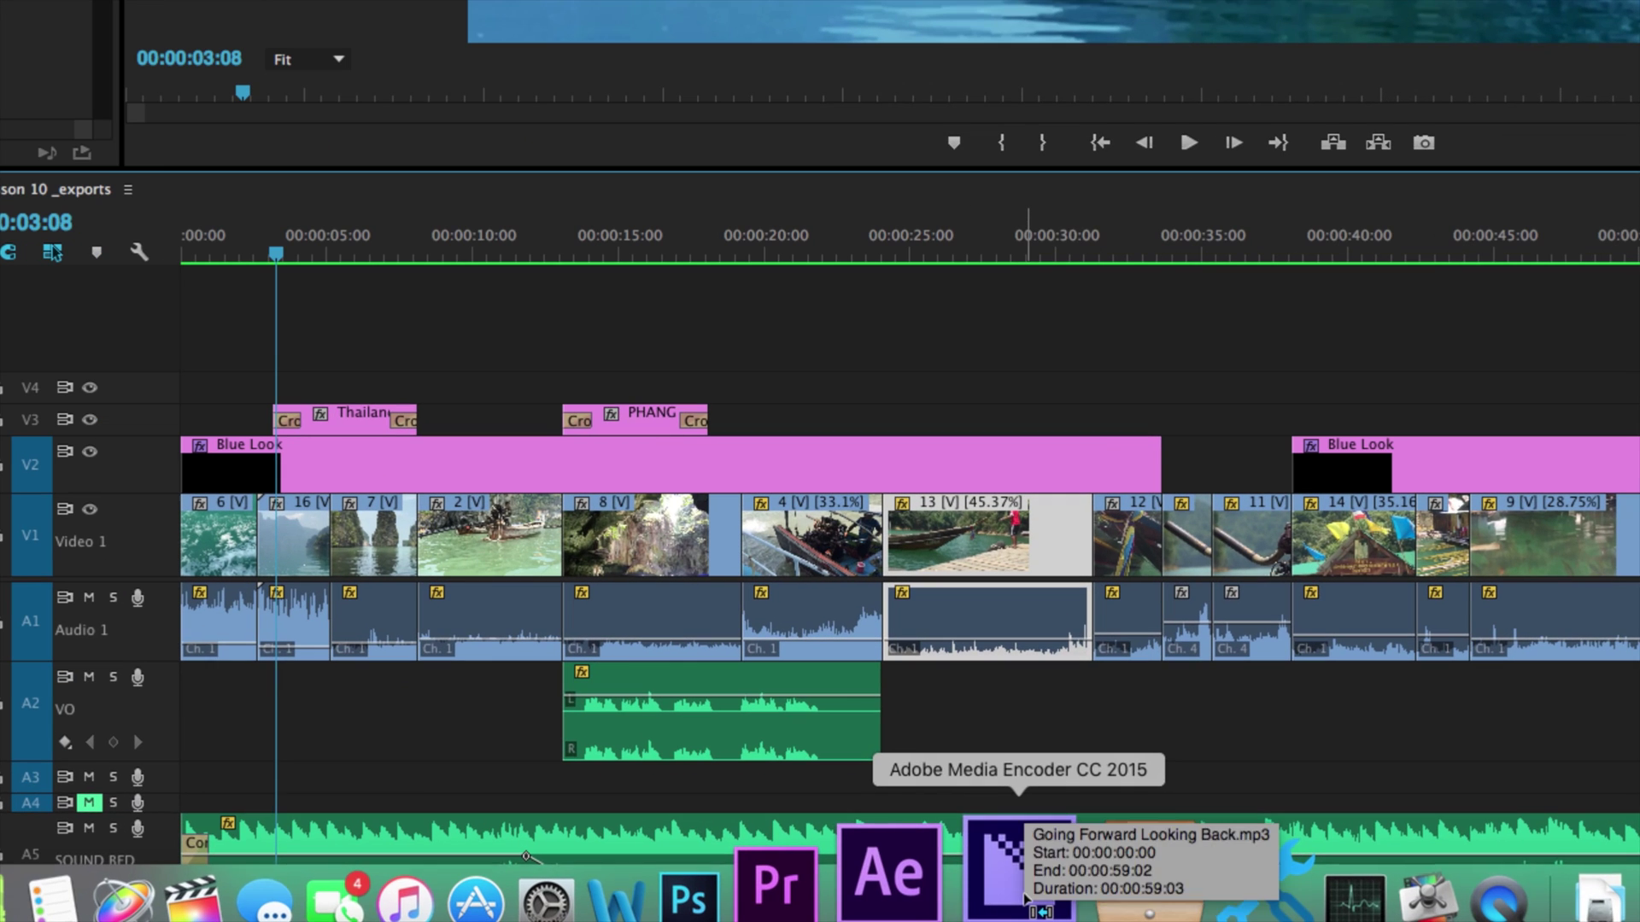
left_click(1020, 879)
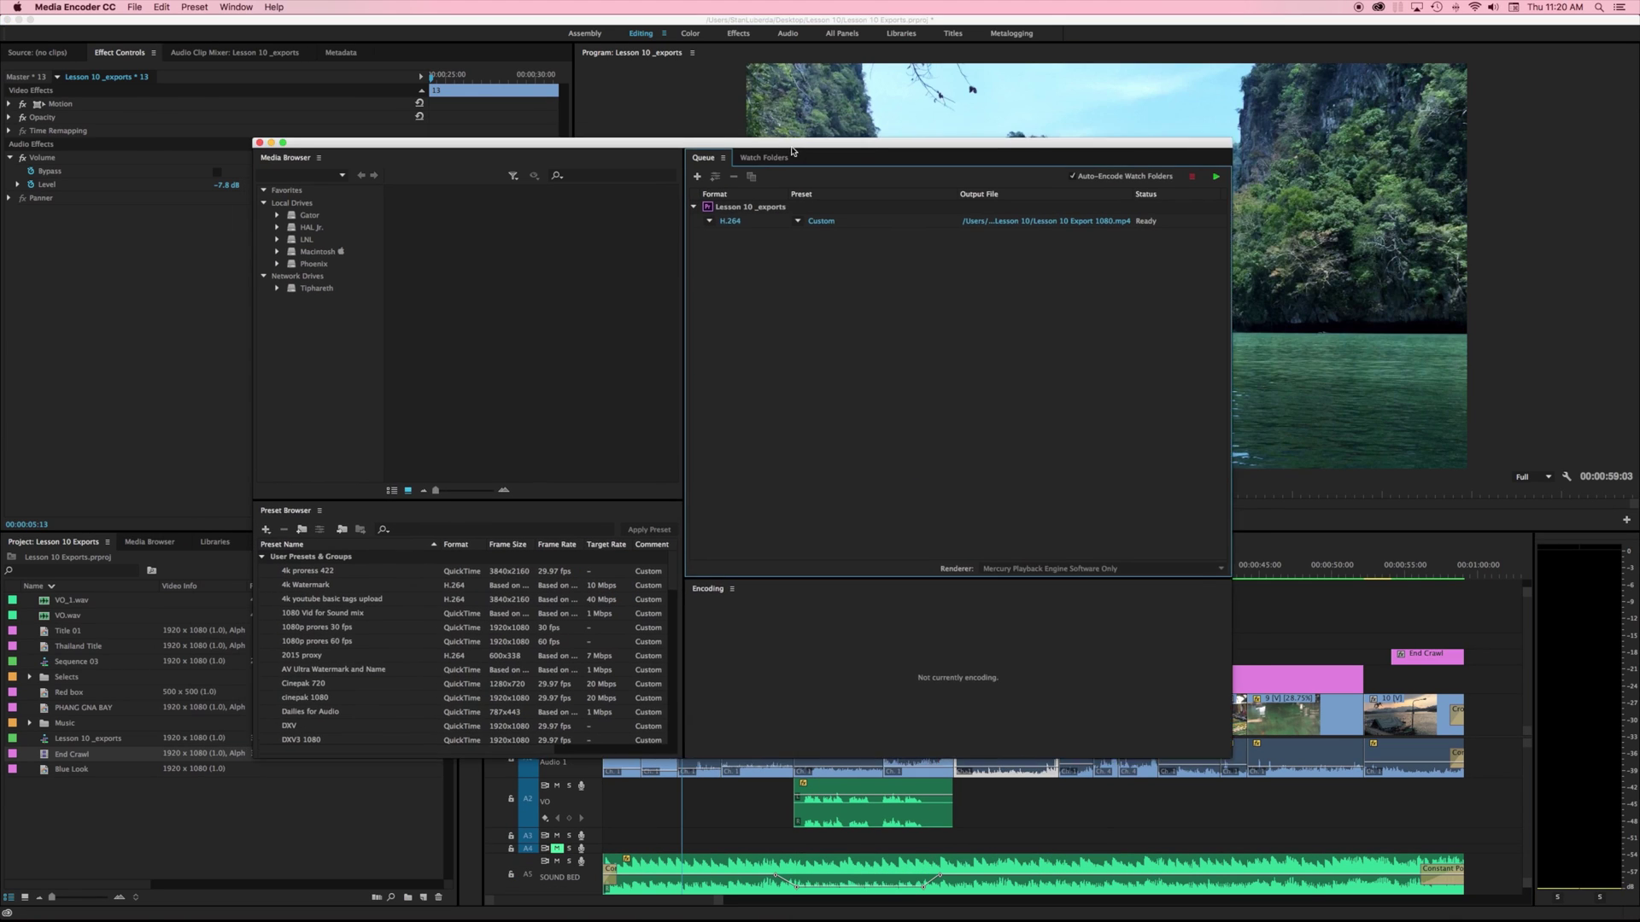
left_click_drag(790, 148, 809, 156)
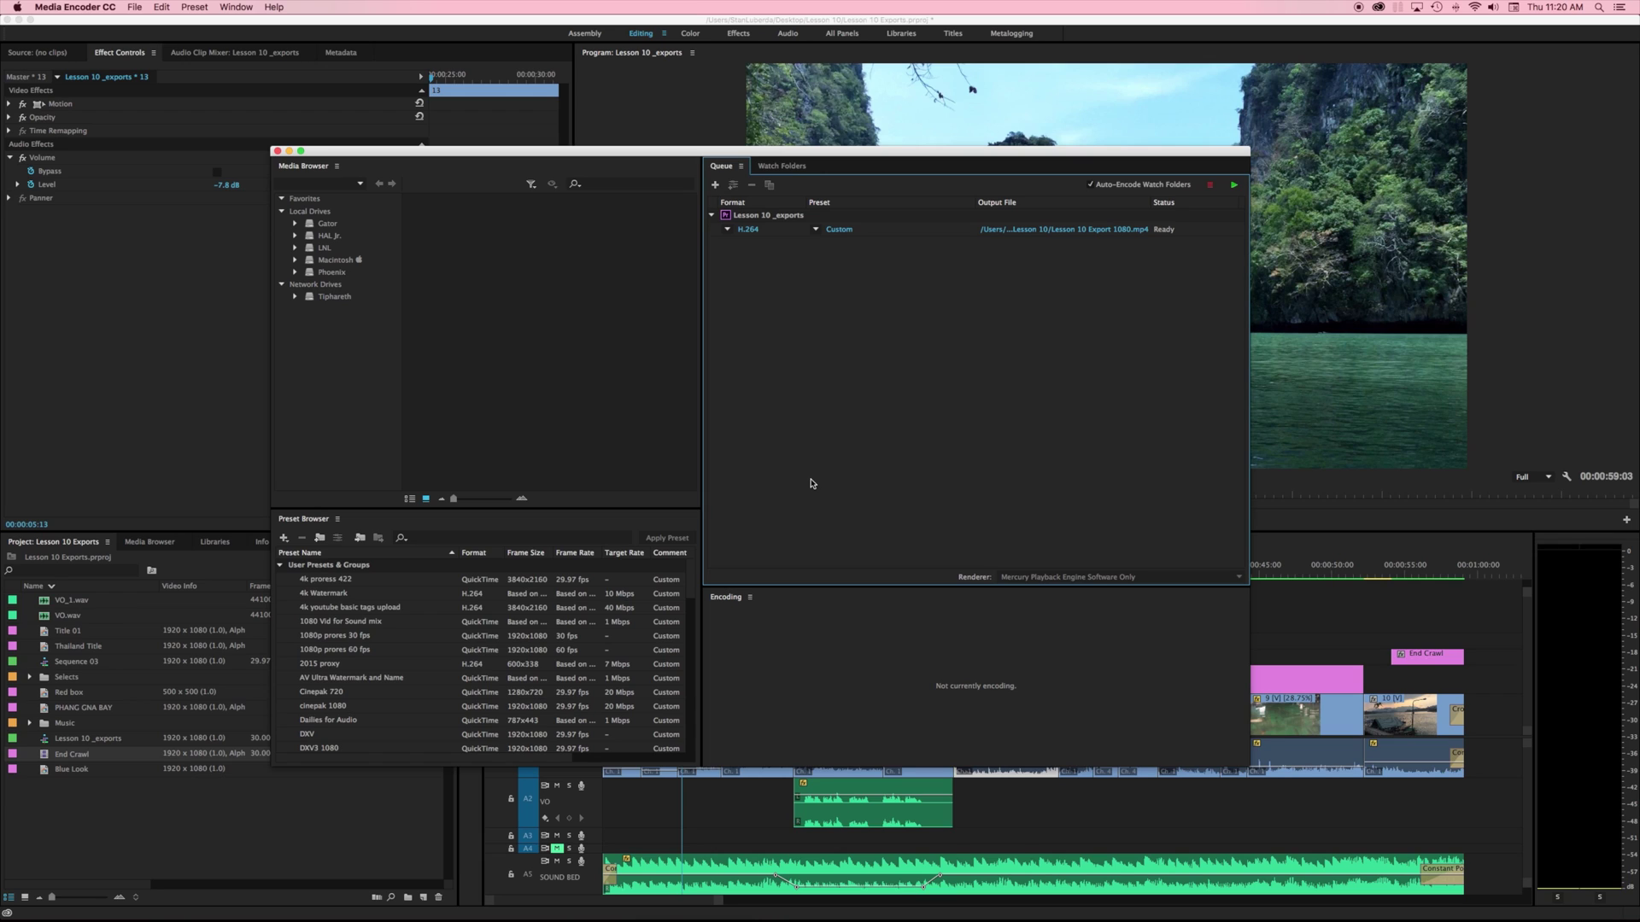
Start encoding the Lesson 10 _exports job, then return to Premiere Pro.
left_click(752, 215)
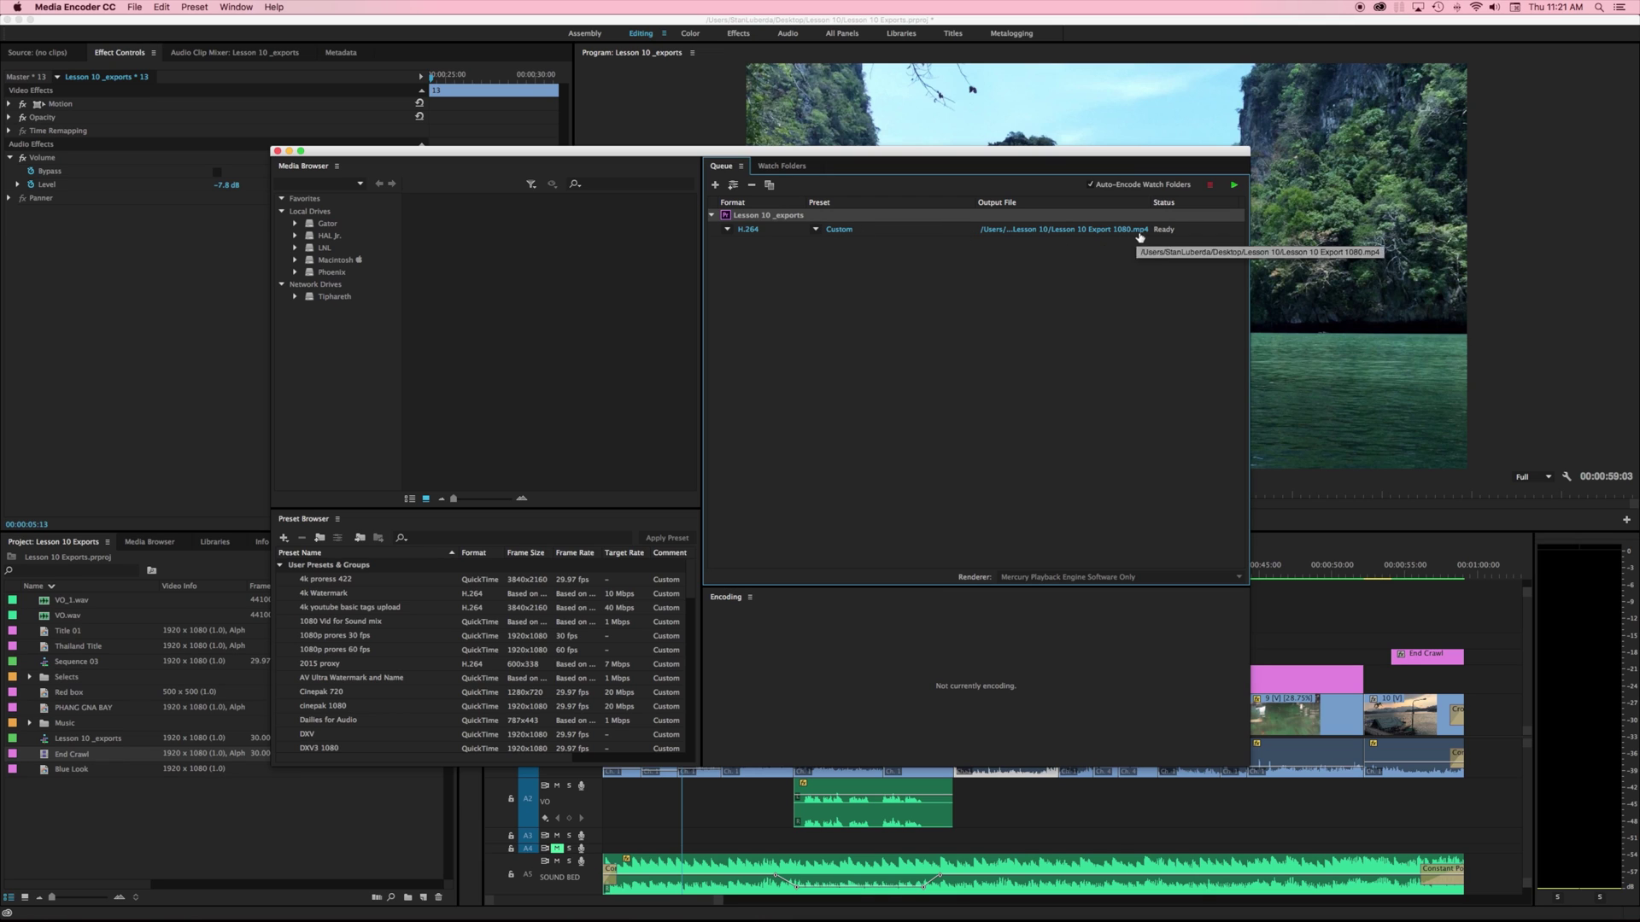
left_click(1237, 186)
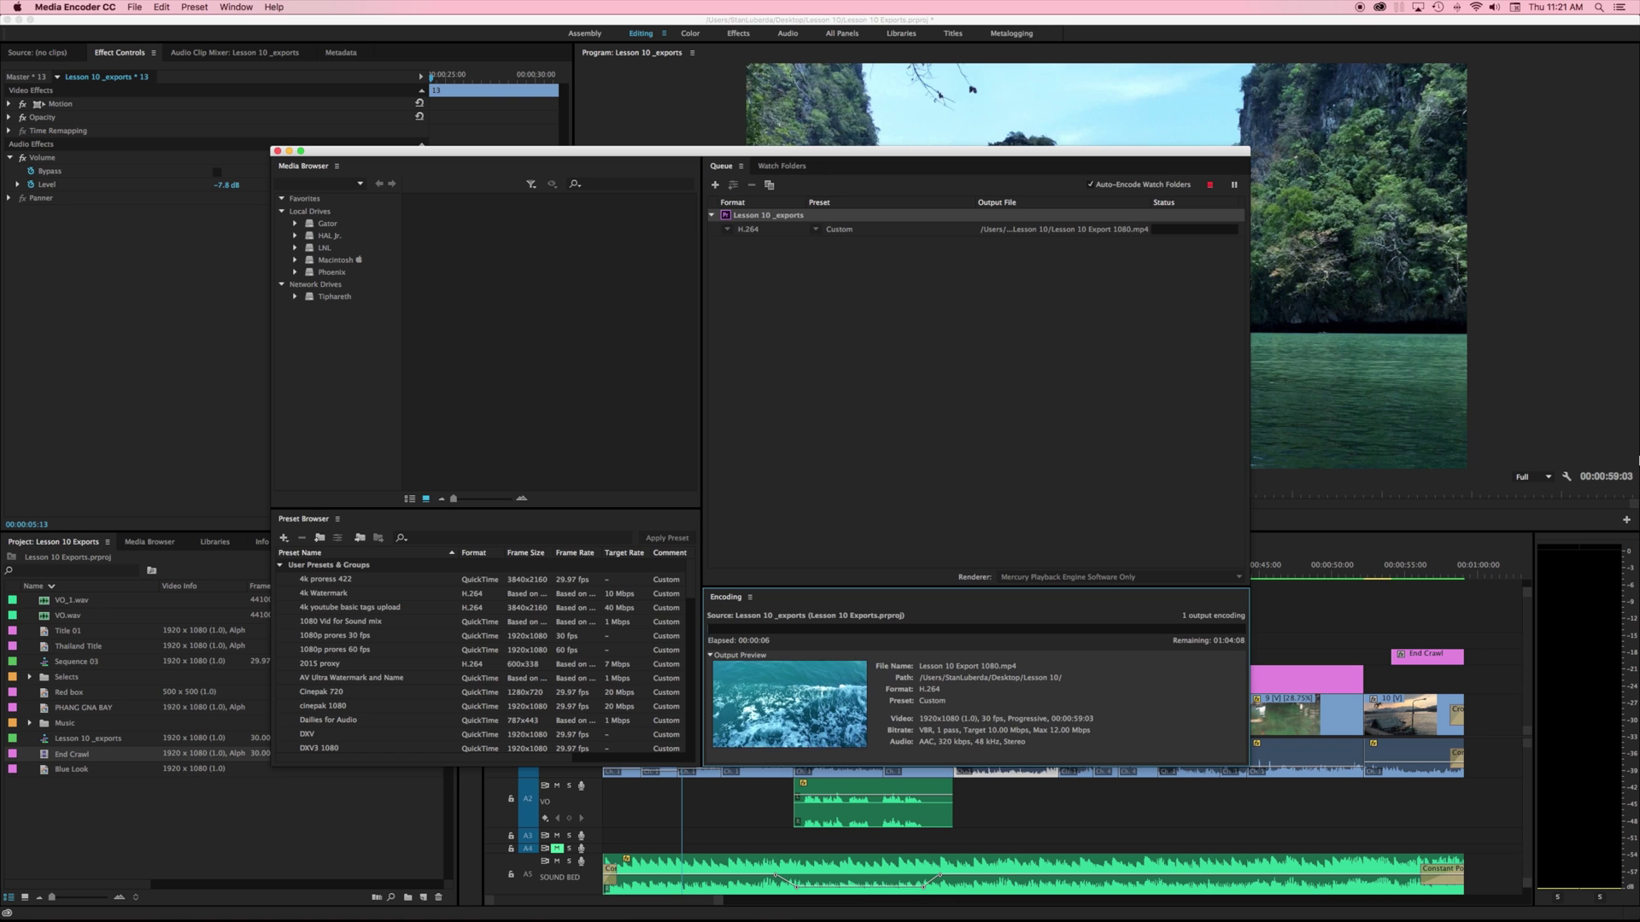
key("super+Tab")
left_click_drag(730, 569, 795, 568)
Switch to Media Encoder to check the Lesson 10 Export 1080.mp4 encoding progress.
mouse_move(1080, 913)
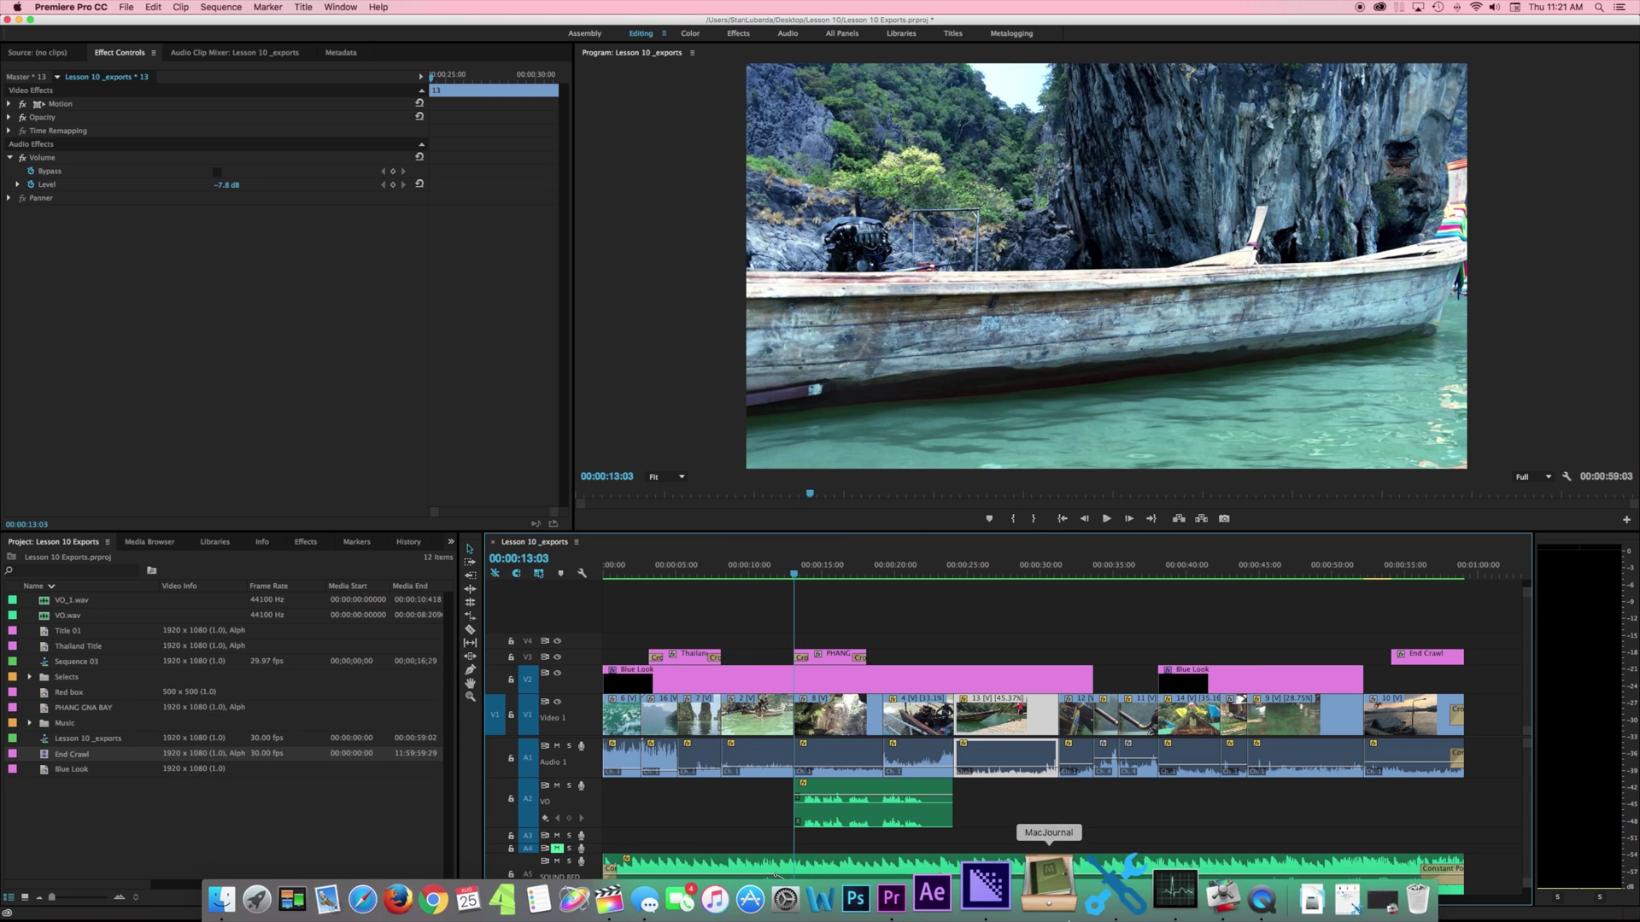
left_click(1027, 908)
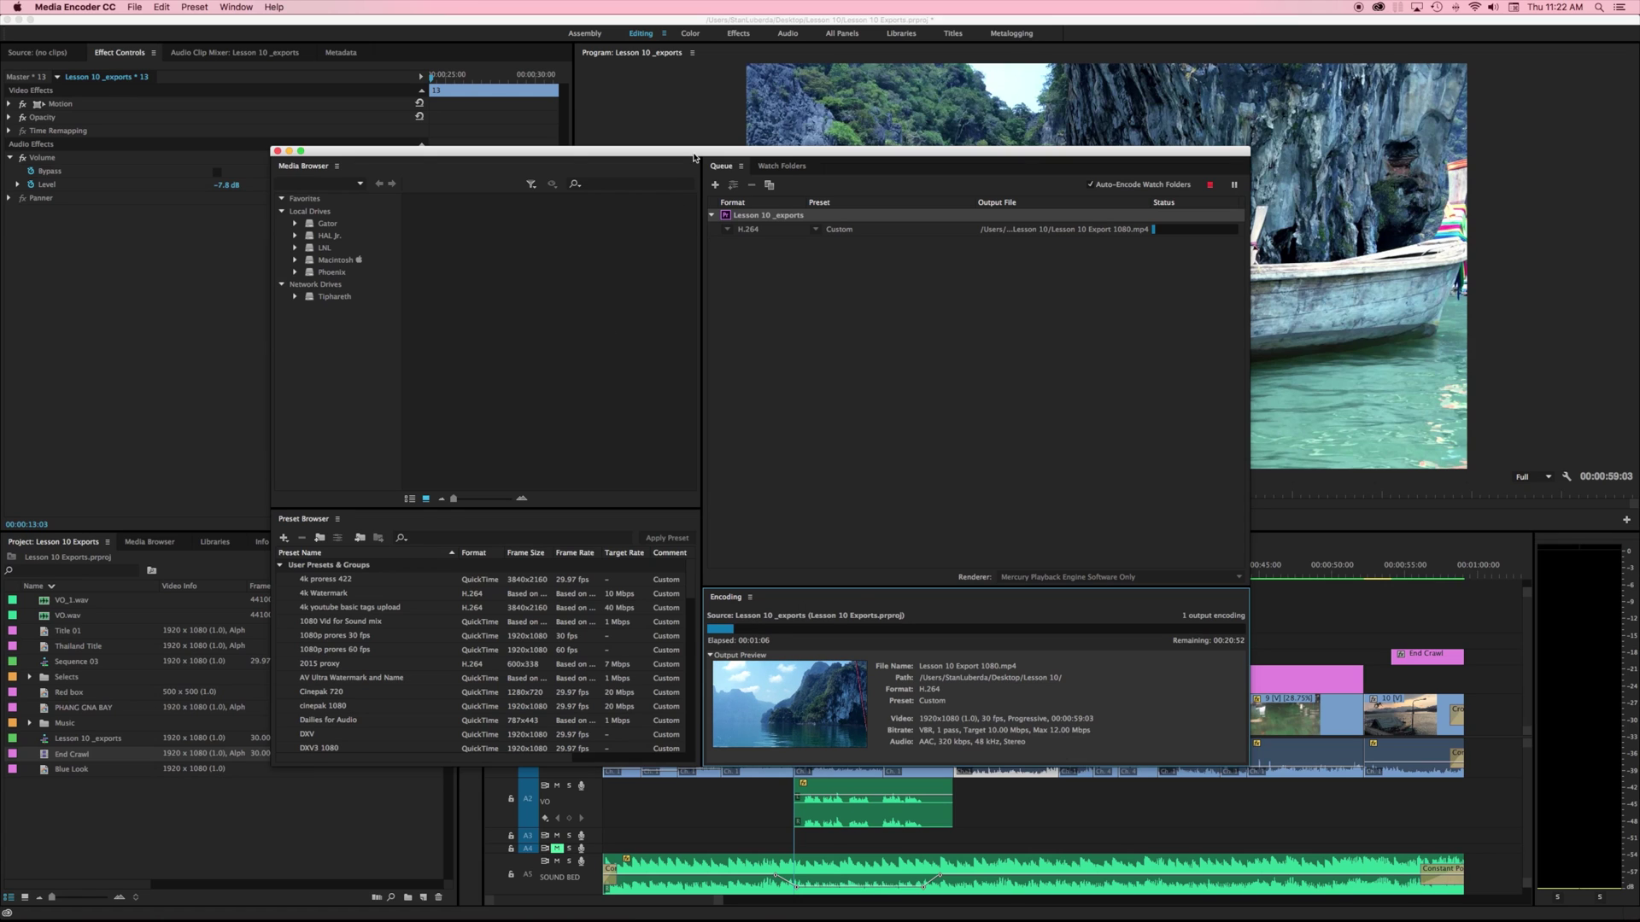
left_click_drag(694, 158, 698, 170)
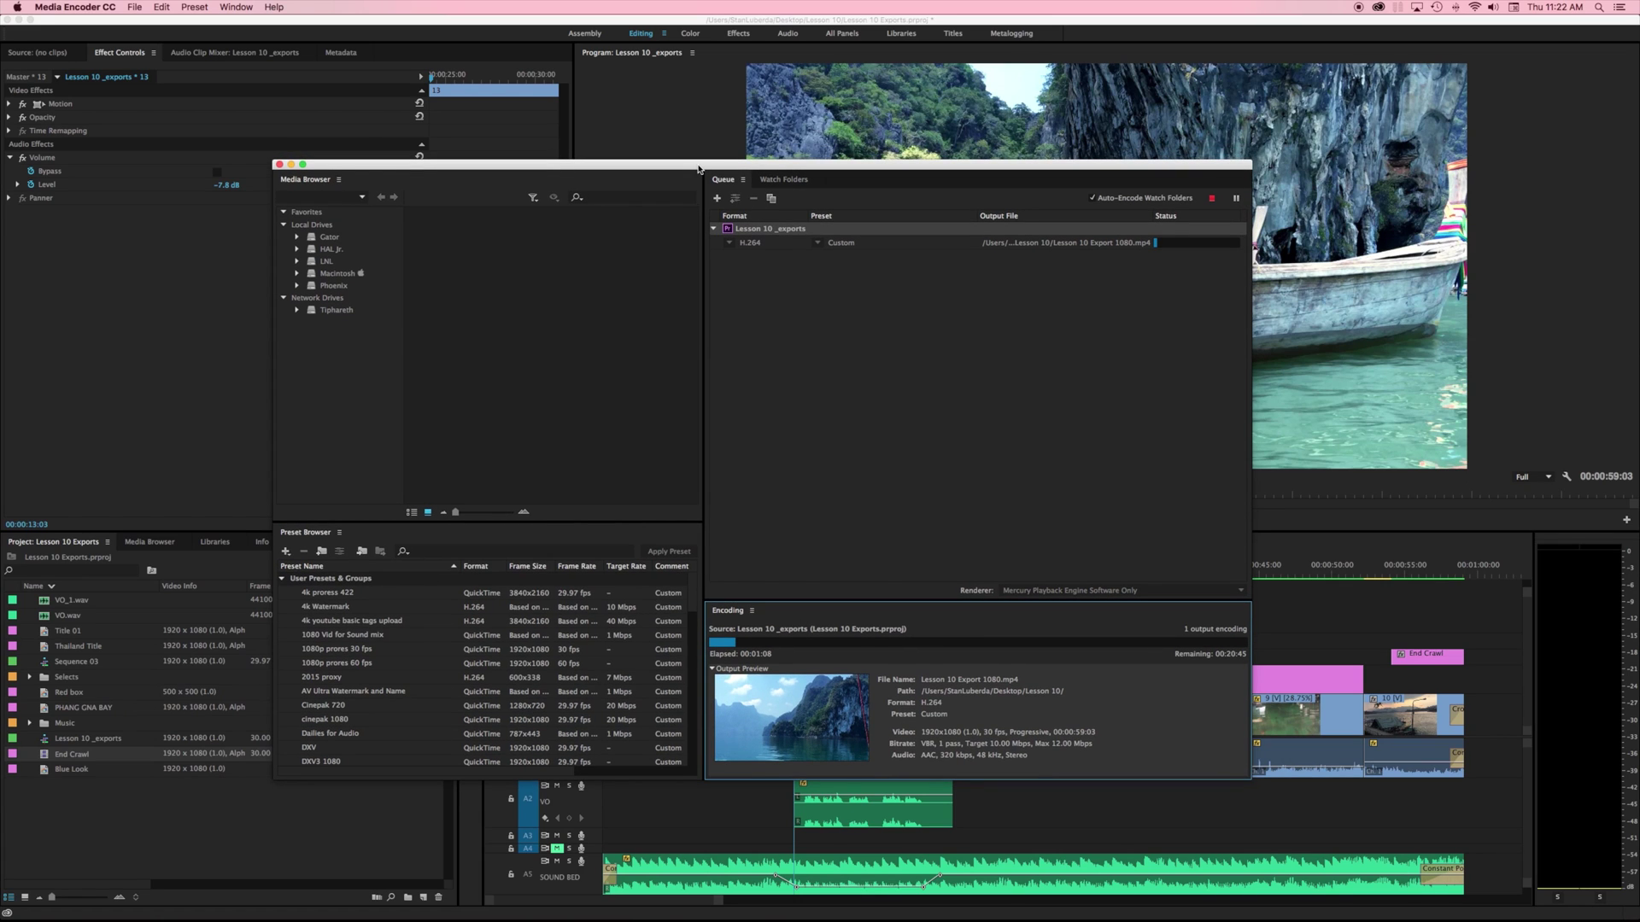